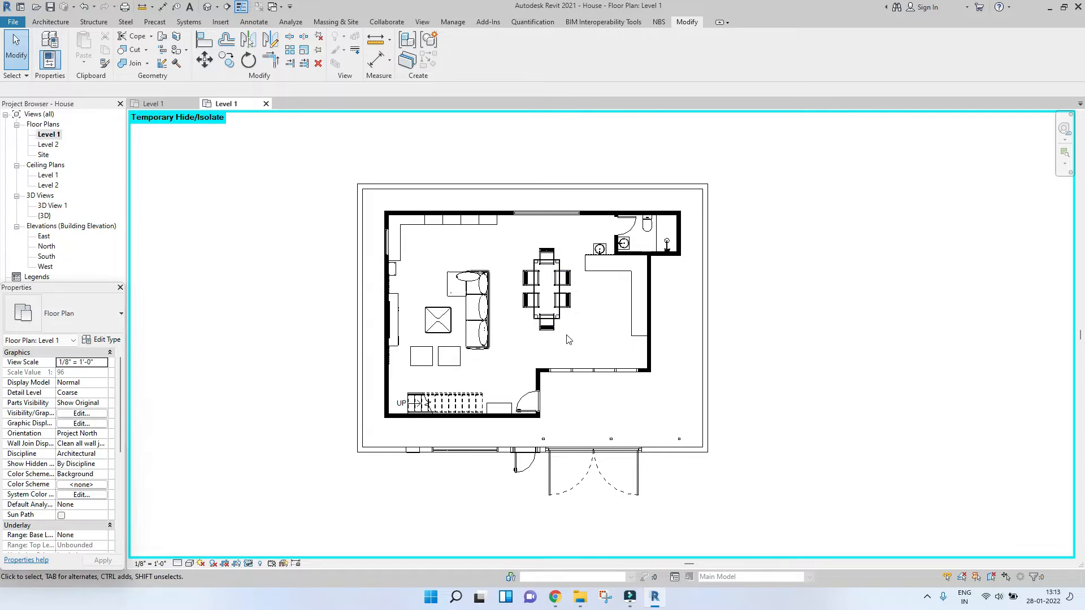
# View the whole house in the default 3D view and return to the Level 1 floor plan
pyautogui.moveTo(566, 334); pyautogui.dragTo(566, 328, button='middle')
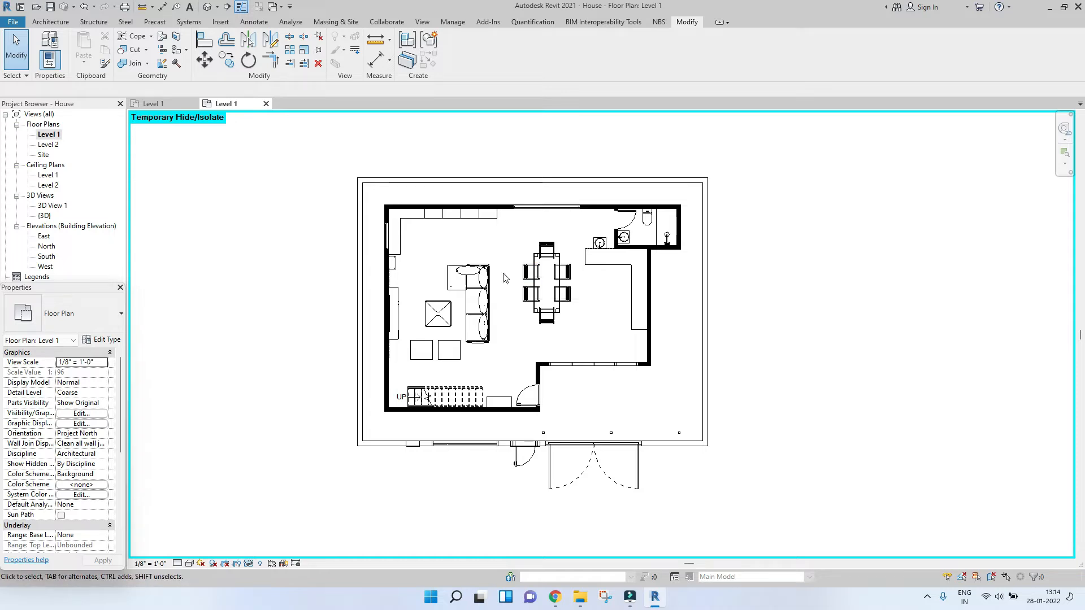
pyautogui.scroll(3, 506, 329)
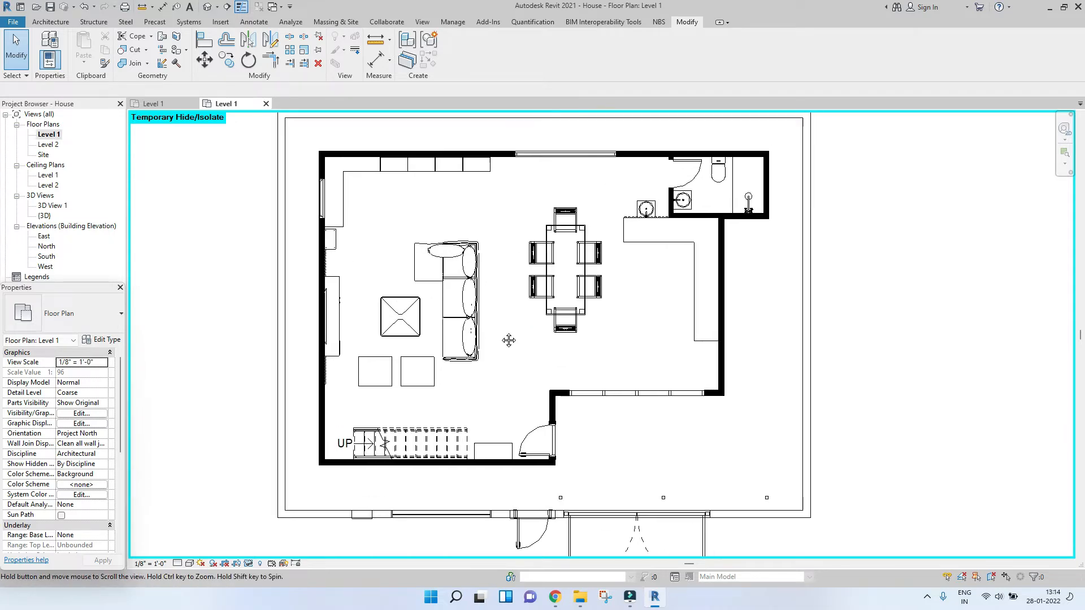
pyautogui.moveTo(534, 211); pyautogui.dragTo(505, 282, button='middle')
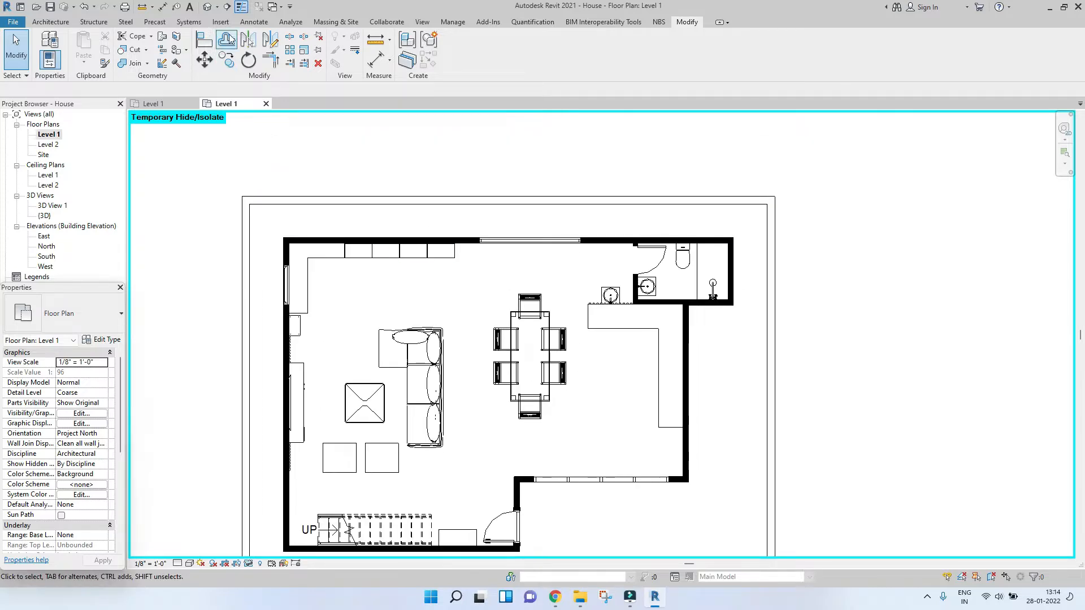
pyautogui.click(208, 7)
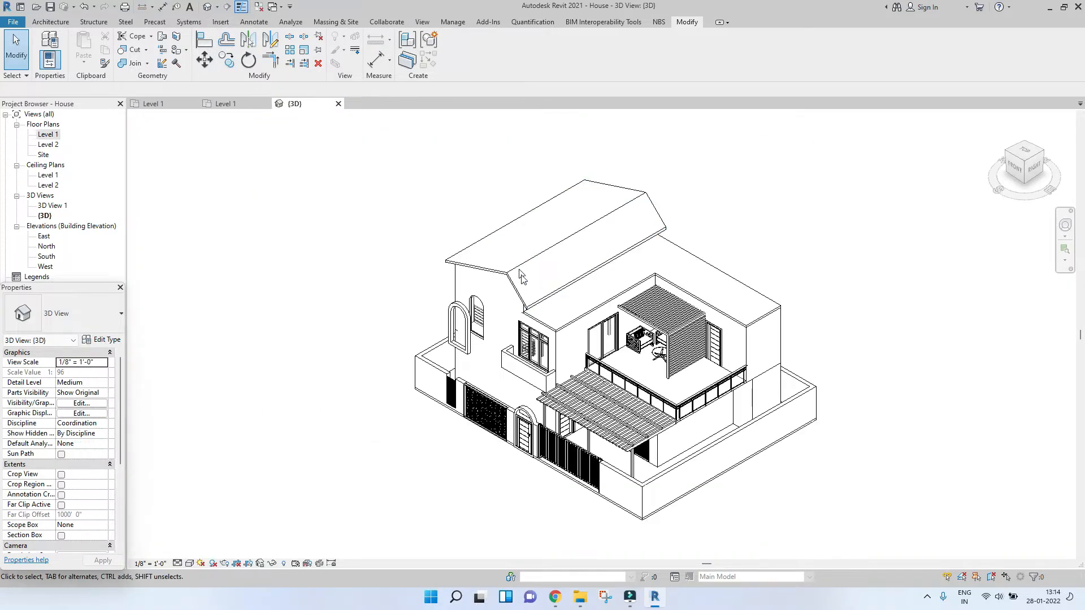
pyautogui.click(338, 104)
pyautogui.moveTo(474, 329); pyautogui.dragTo(527, 274, button='middle')
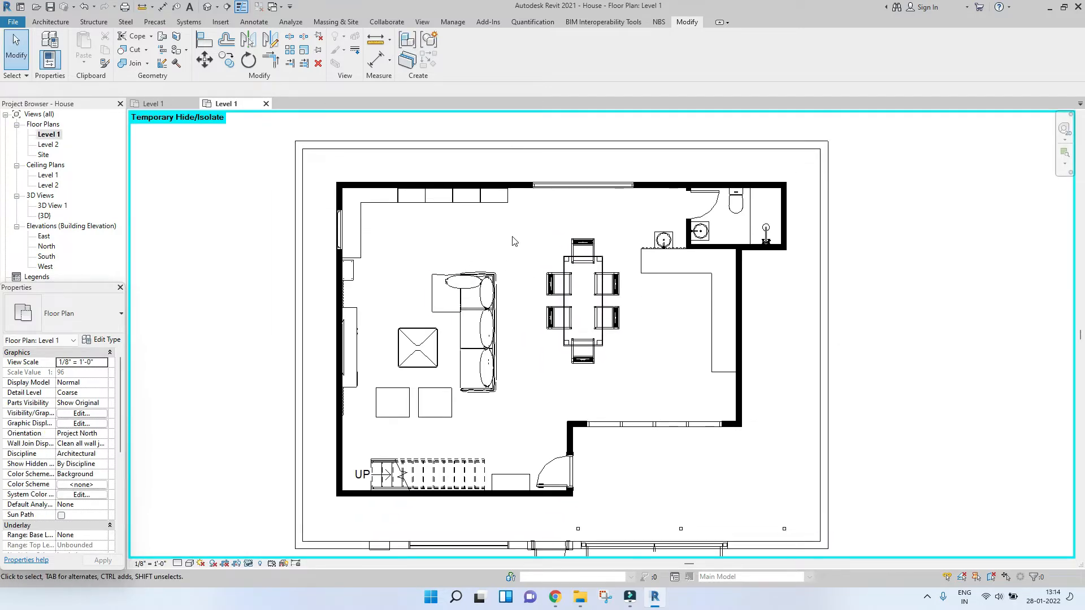
pyautogui.moveTo(513, 241); pyautogui.dragTo(520, 237, button='middle')
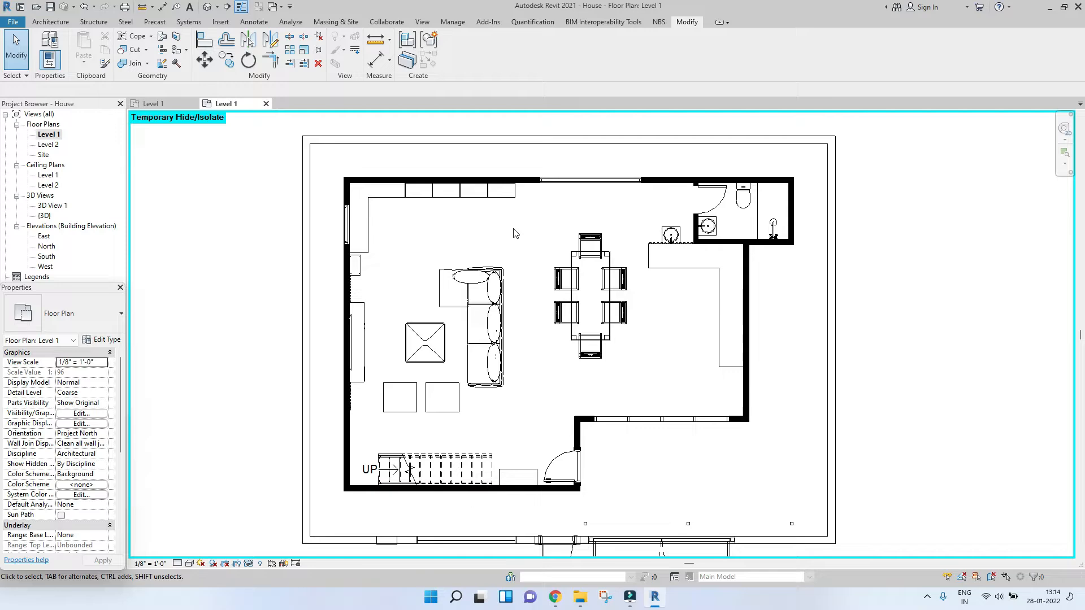
# Examine the dining table, its chairs and the surrounding furniture layout on the Level 1 plan
pyautogui.scroll(2, 508, 232)
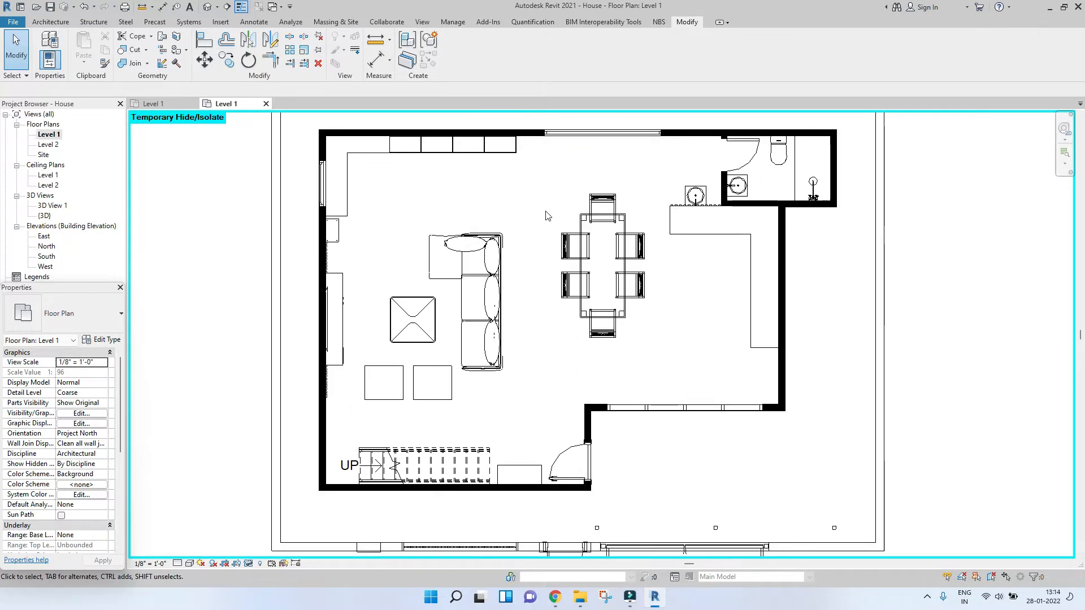
pyautogui.scroll(-3, 545, 216)
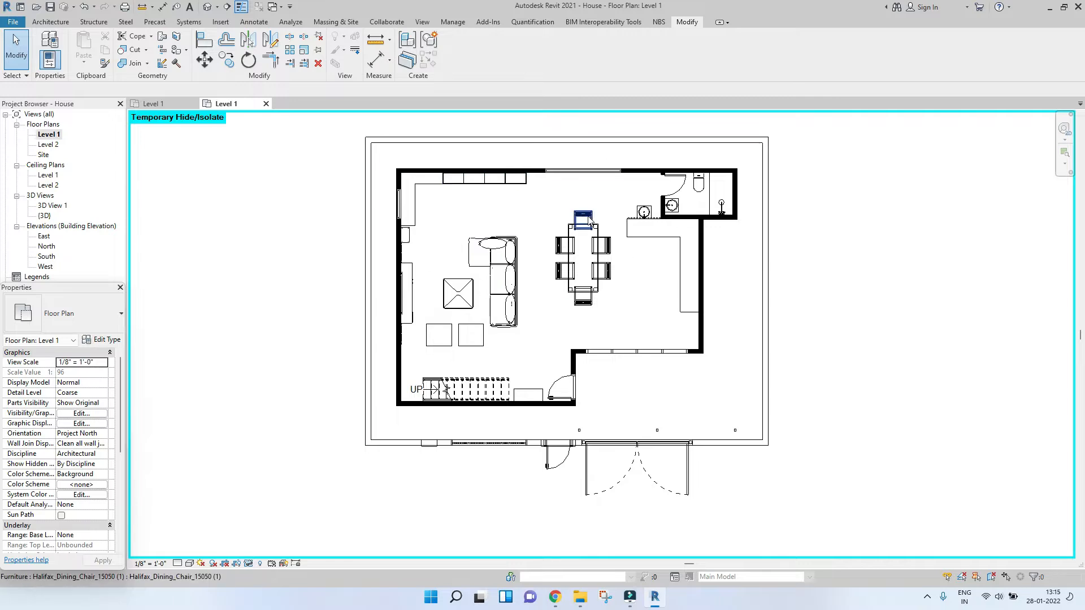
pyautogui.scroll(1, 537, 197)
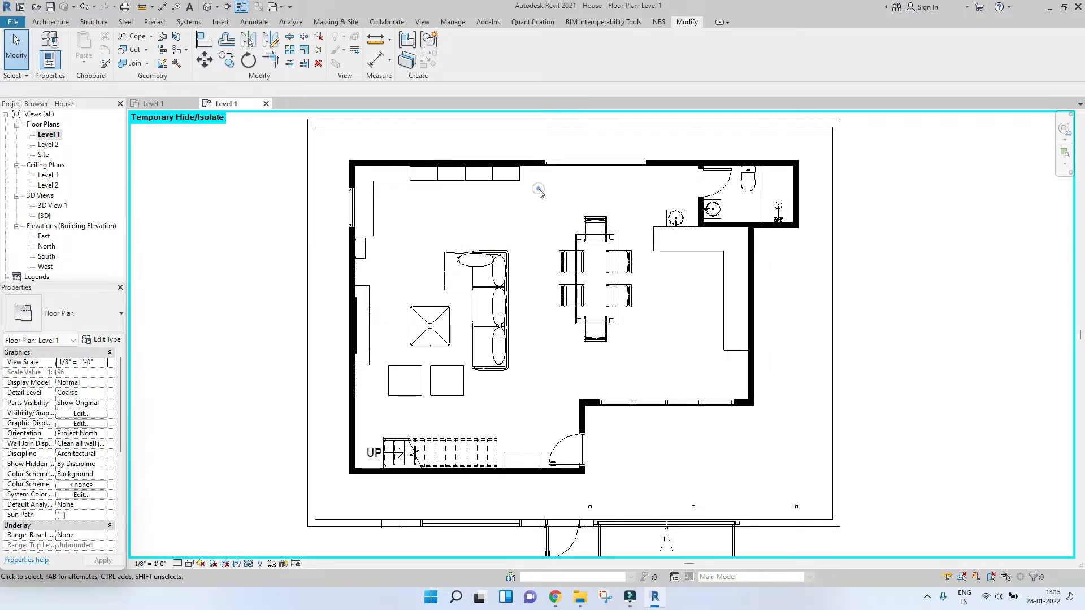
pyautogui.moveTo(540, 193); pyautogui.dragTo(541, 201, button='middle')
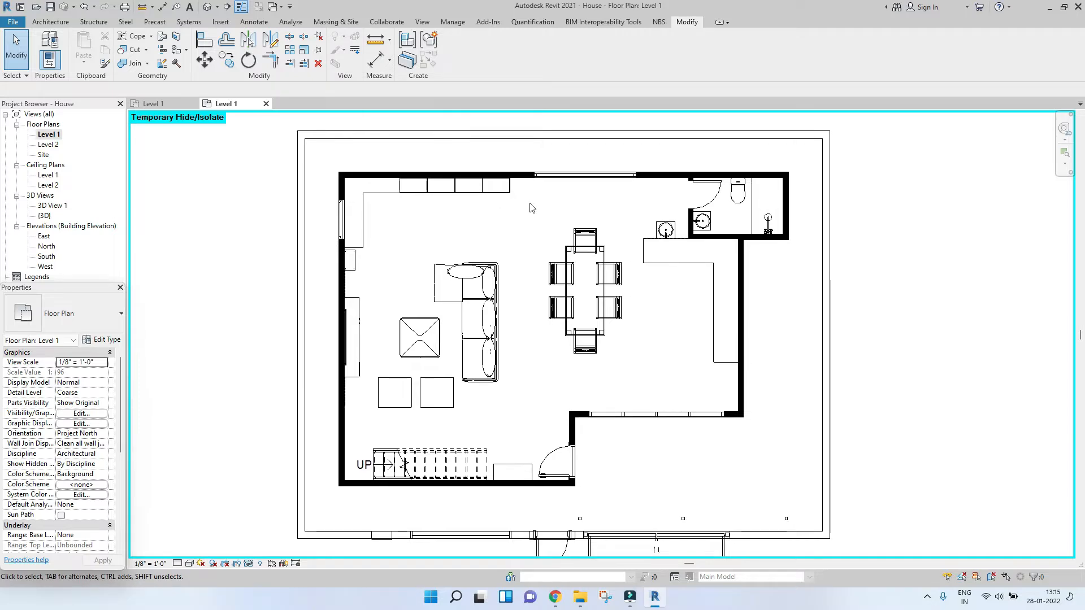
pyautogui.scroll(1, 531, 208)
pyautogui.scroll(3, 576, 220)
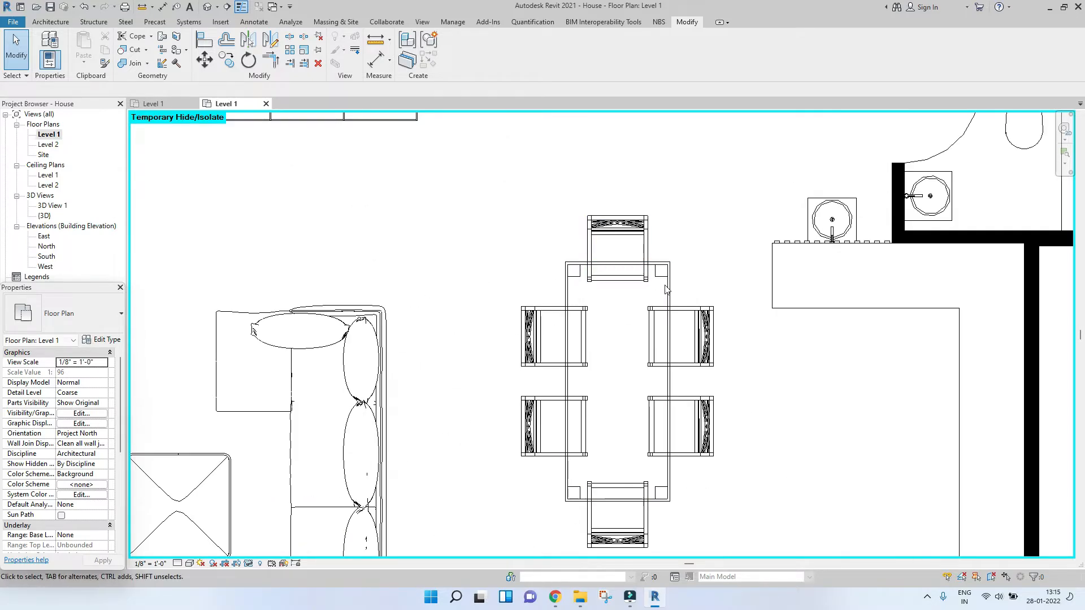
pyautogui.scroll(-2, 491, 338)
pyautogui.moveTo(491, 338); pyautogui.dragTo(719, 274, button='middle')
pyautogui.moveTo(560, 310); pyautogui.dragTo(398, 288, button='middle')
pyautogui.scroll(2, 656, 301)
pyautogui.moveTo(654, 307); pyautogui.dragTo(544, 336, button='middle')
pyautogui.scroll(1, 554, 315)
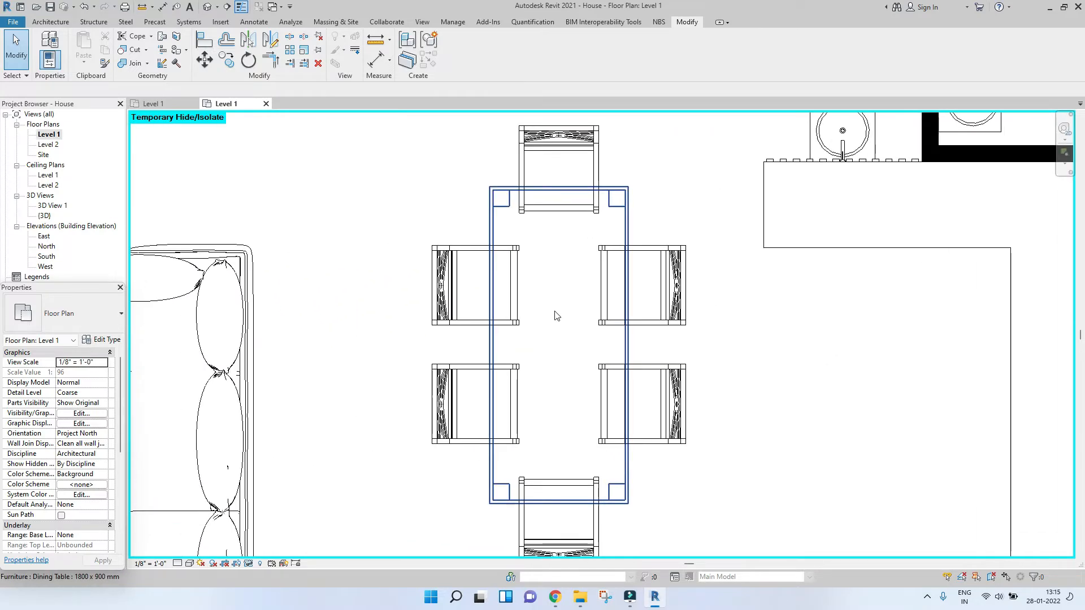
pyautogui.moveTo(622, 211); pyautogui.dragTo(622, 225, button='middle')
pyautogui.scroll(-2, 623, 225)
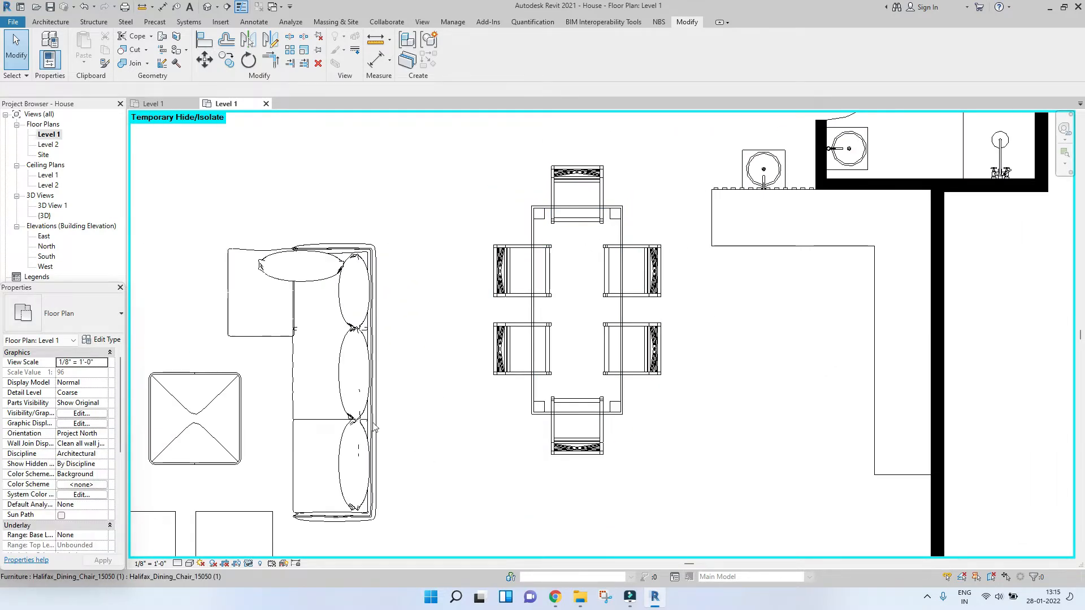
pyautogui.scroll(1, 691, 286)
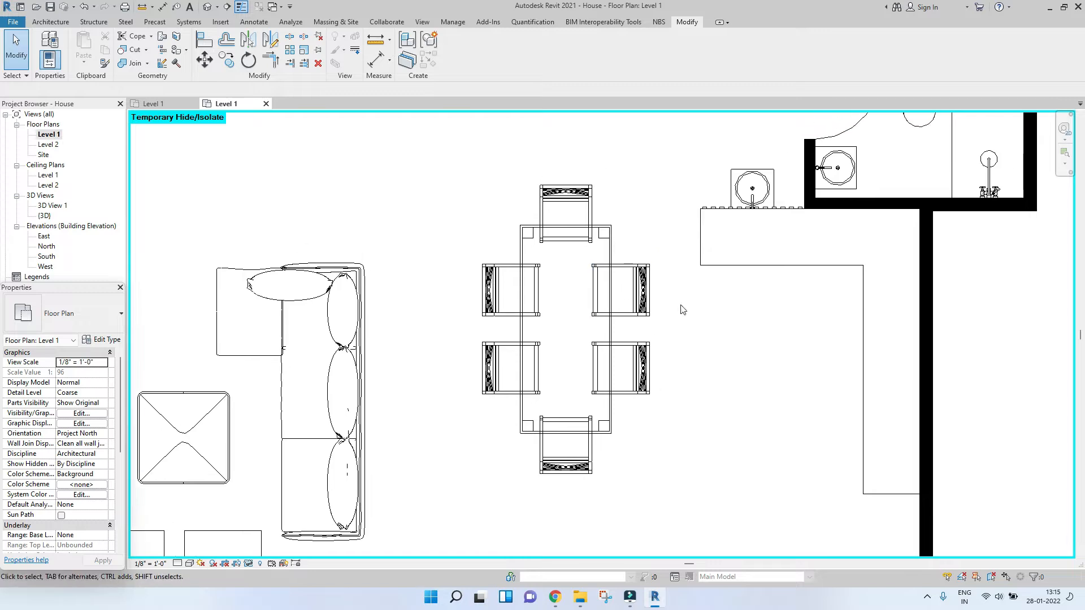
pyautogui.scroll(1, 669, 255)
pyautogui.moveTo(669, 255); pyautogui.dragTo(685, 245, button='middle')
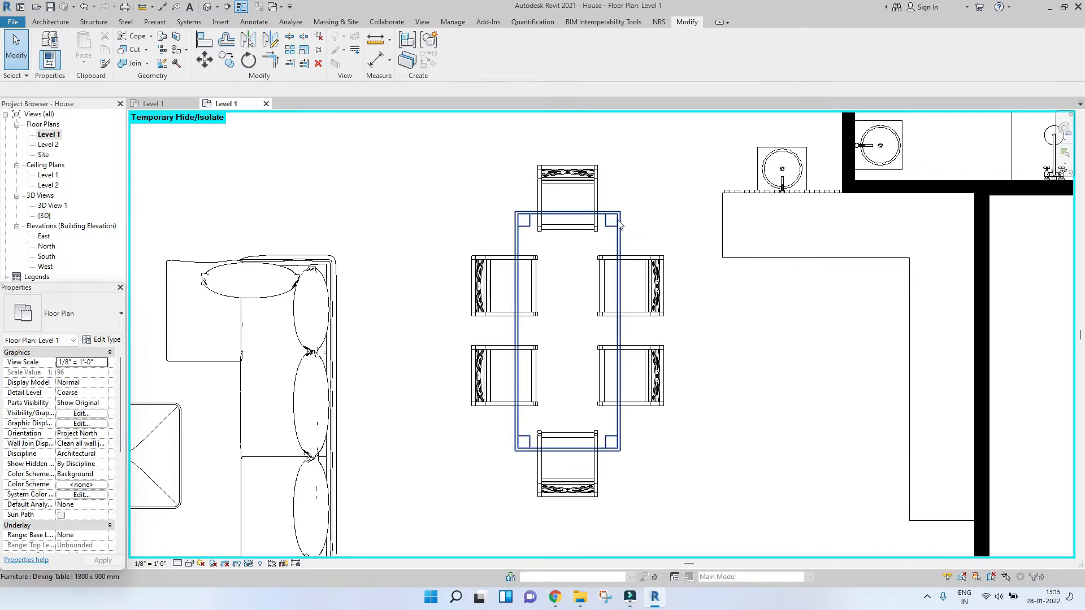
pyautogui.scroll(-1, 635, 186)
pyautogui.scroll(-3, 567, 296)
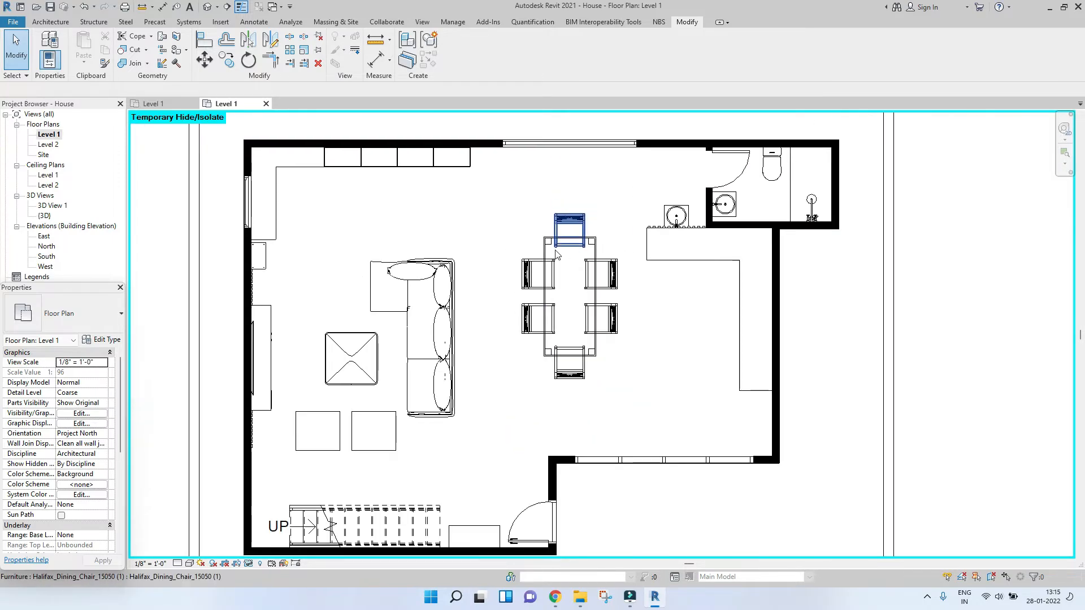
pyautogui.scroll(-3, 567, 297)
pyautogui.scroll(4, 551, 279)
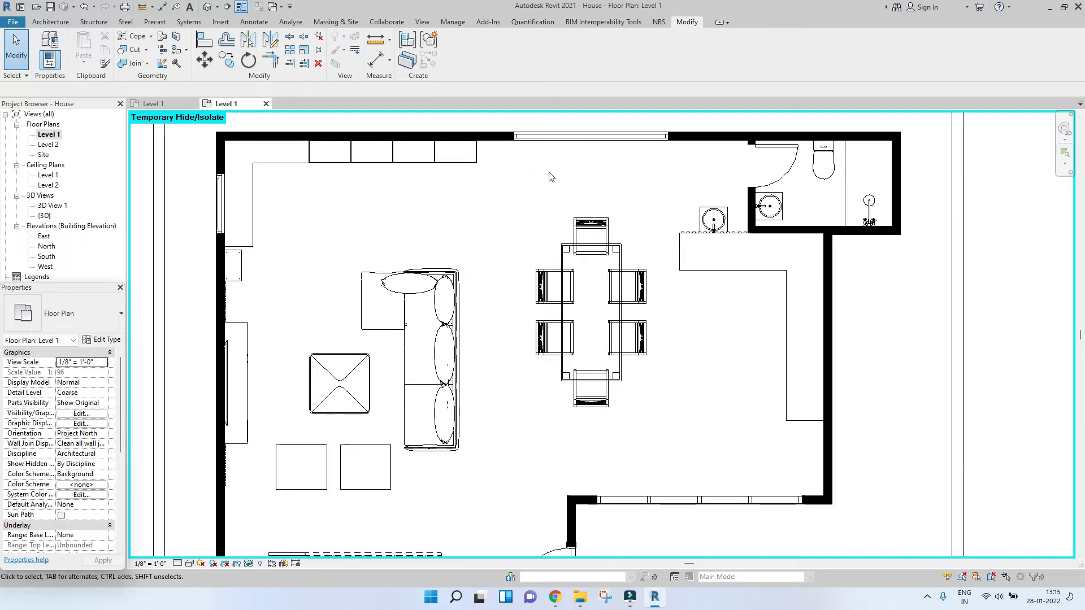
pyautogui.scroll(-3, 575, 169)
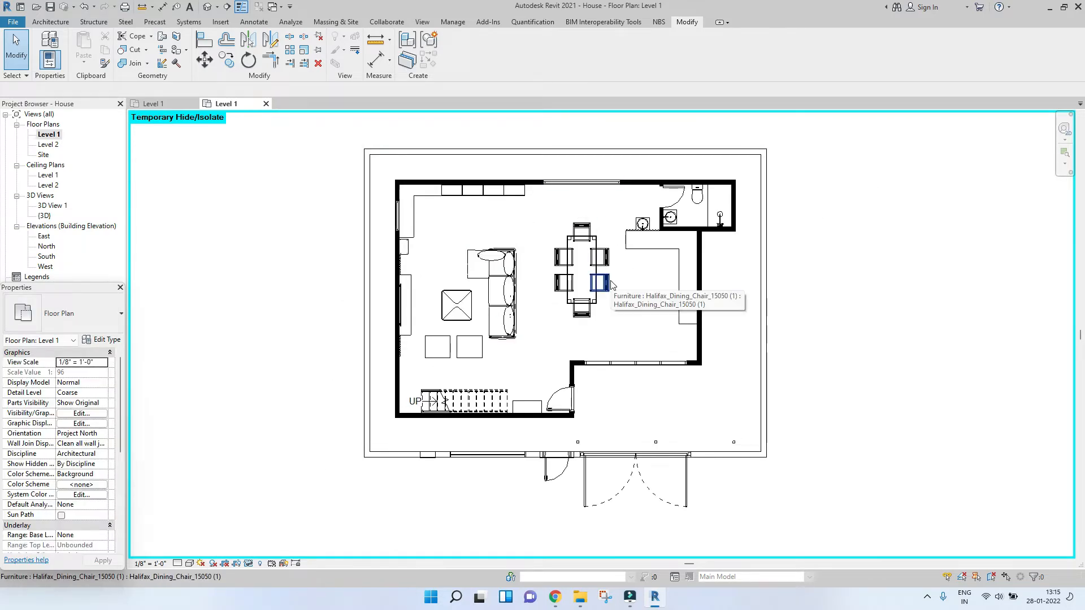
pyautogui.scroll(2, 606, 221)
pyautogui.moveTo(613, 263); pyautogui.dragTo(649, 240, button='middle')
pyautogui.scroll(-2, 649, 239)
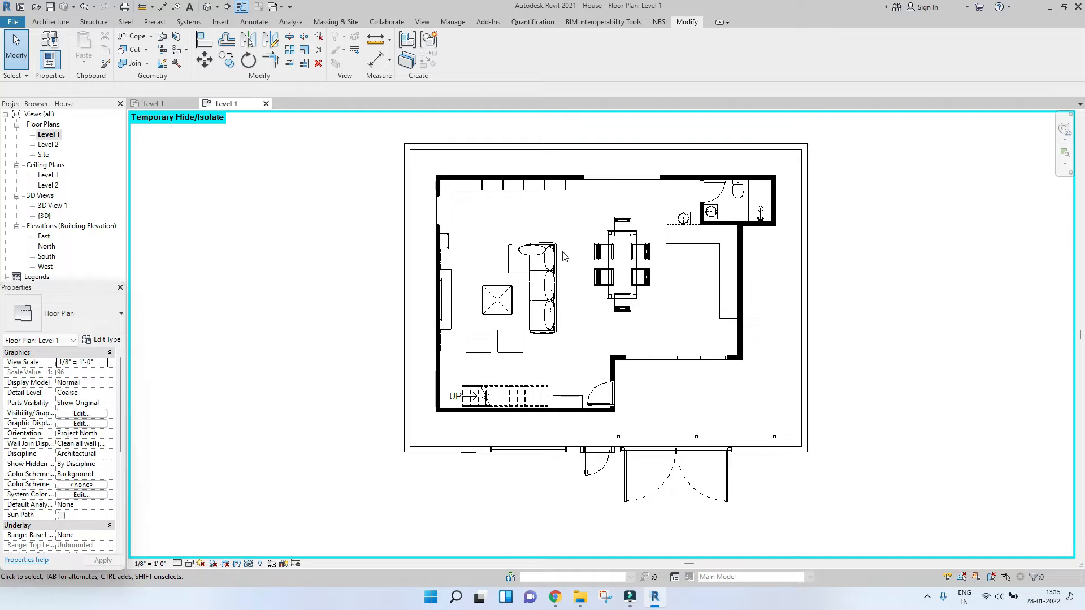
pyautogui.scroll(3, 563, 256)
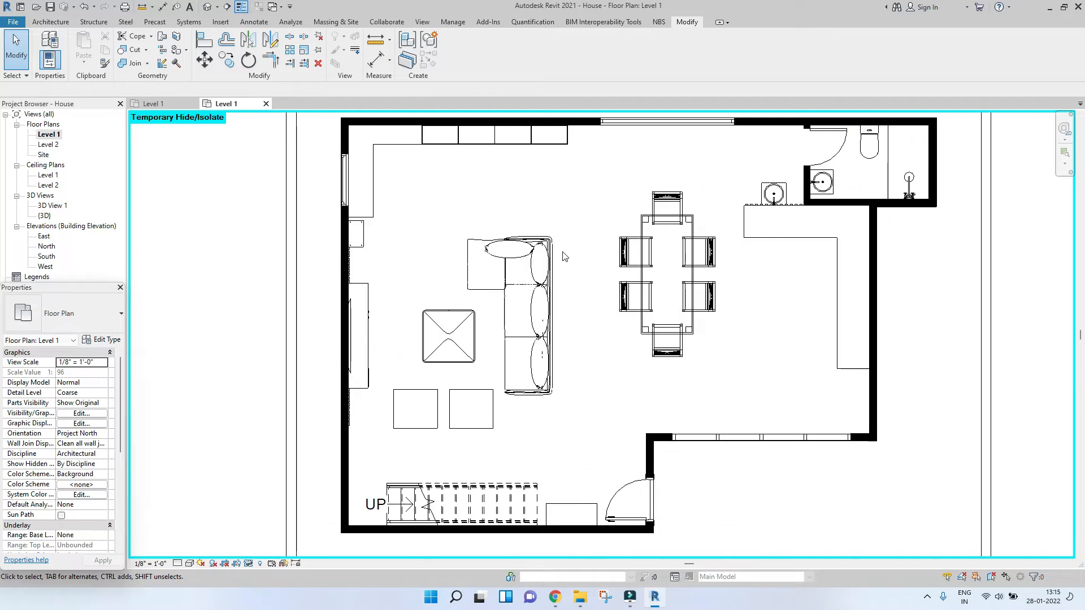
pyautogui.scroll(-3, 563, 256)
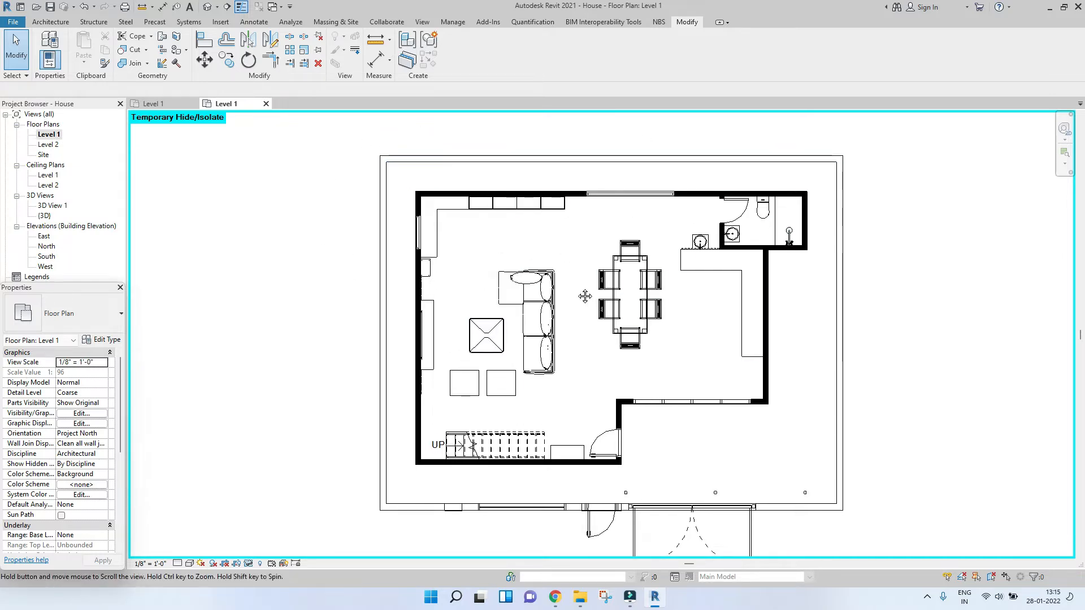
pyautogui.moveTo(581, 293); pyautogui.dragTo(572, 288, button='middle')
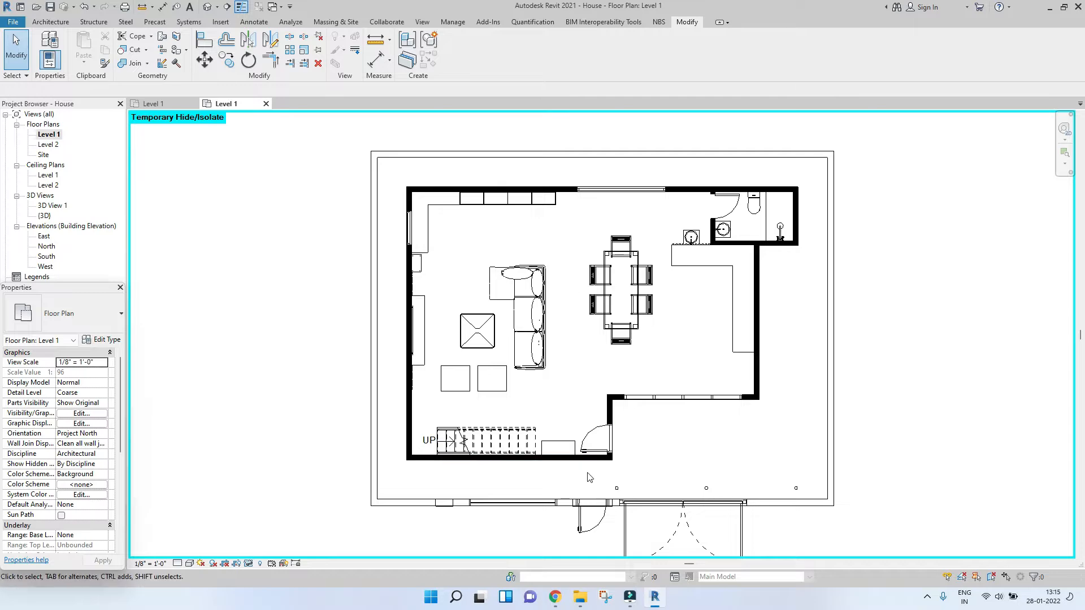
pyautogui.scroll(3, 591, 477)
pyautogui.moveTo(598, 352); pyautogui.dragTo(595, 410, button='middle')
pyautogui.moveTo(536, 368); pyautogui.dragTo(544, 442, button='middle')
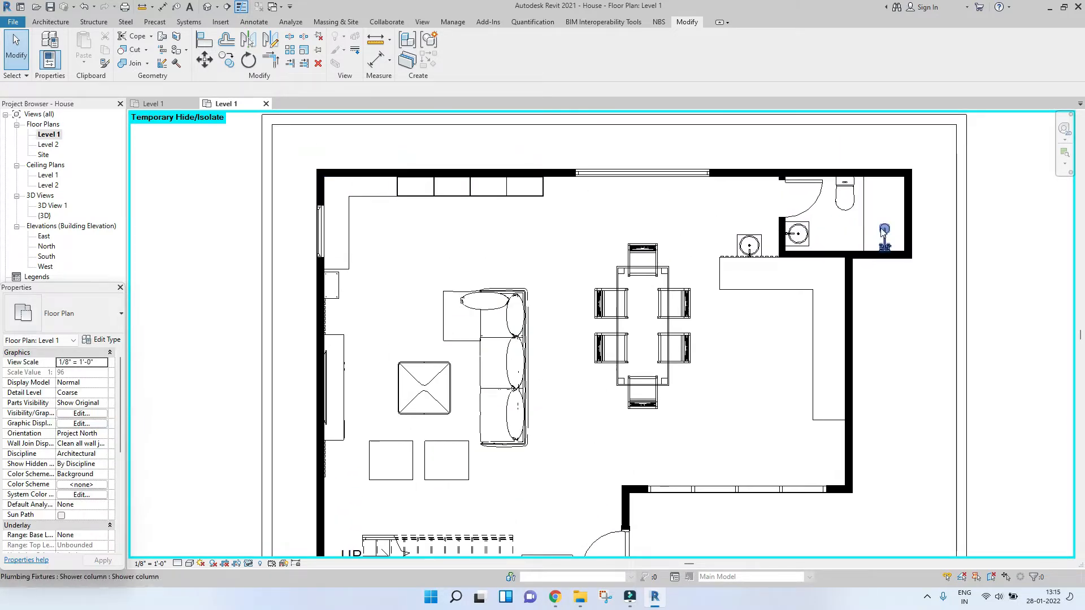
# Try temporarily hiding the sink inside the bathroom, and undo the hide
pyautogui.scroll(3, 857, 233)
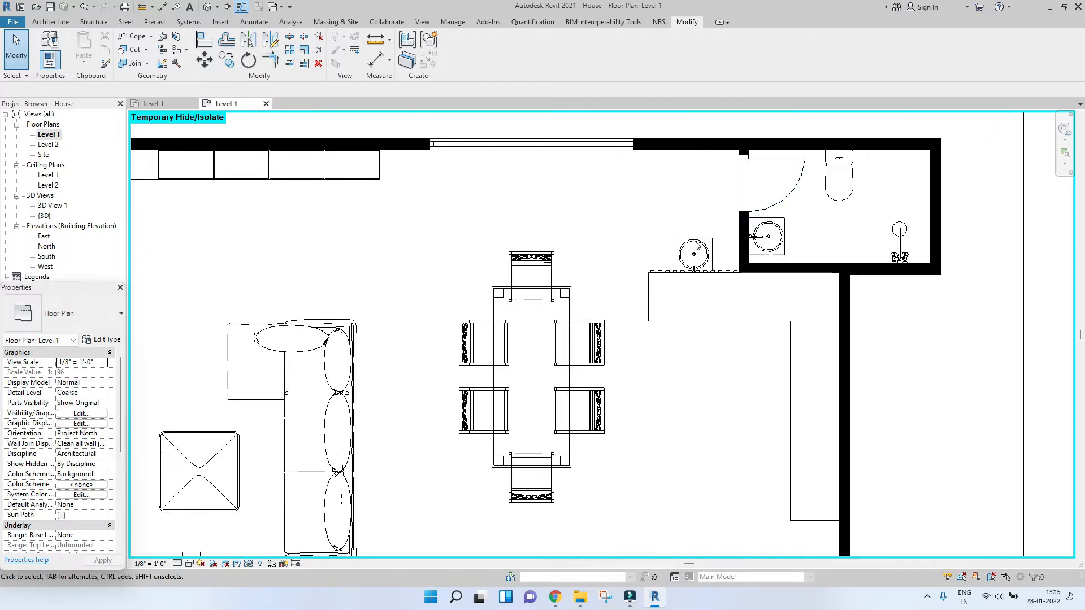
pyautogui.click(768, 237)
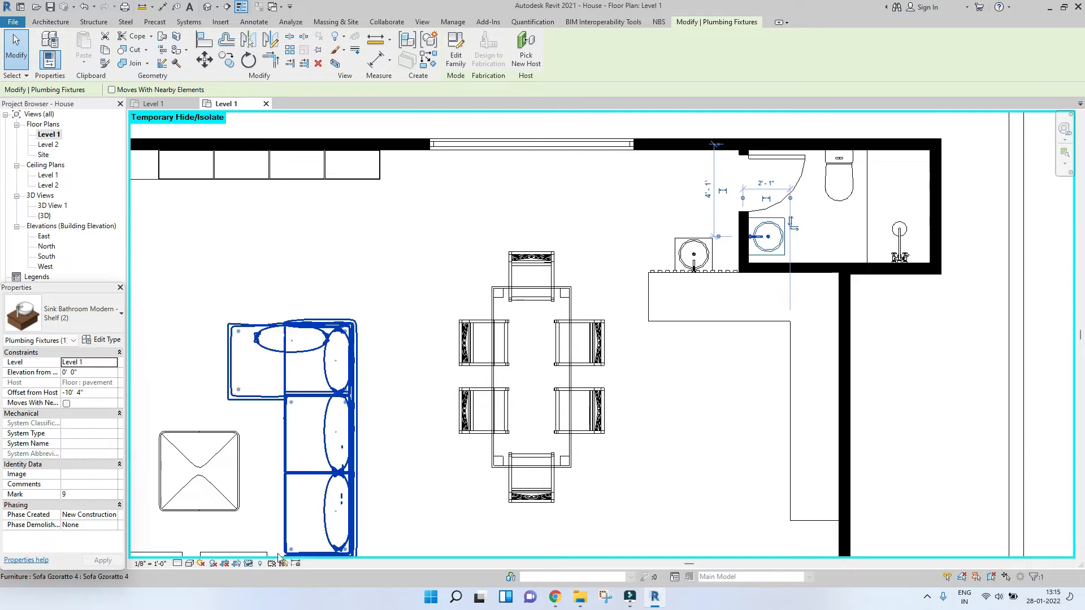
pyautogui.click(248, 564)
pyautogui.click(255, 536)
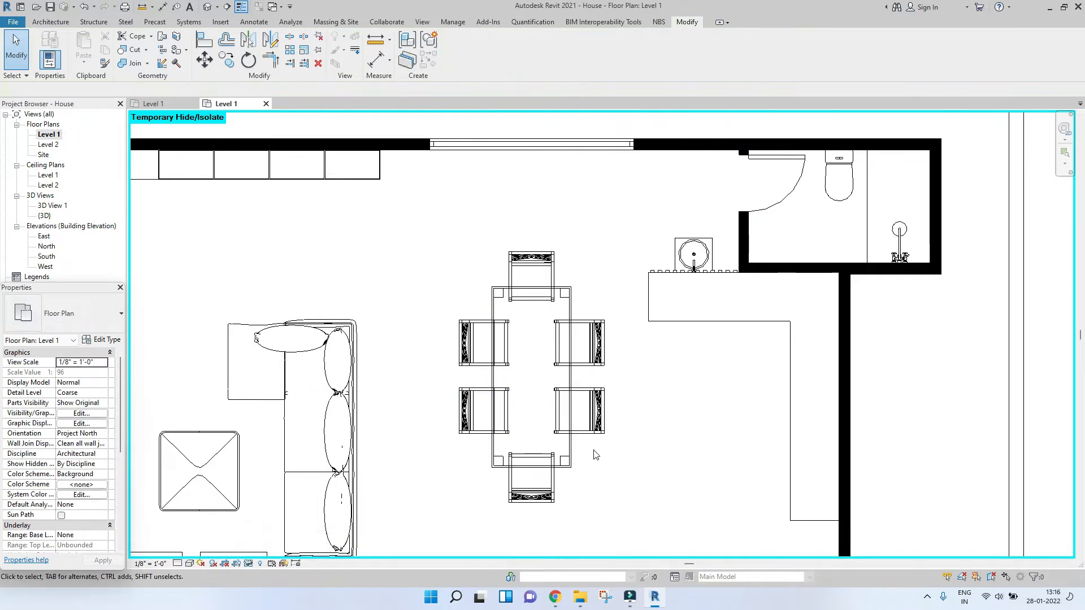
pyautogui.hotkey('ctrl', 'z')
# Examine the kitchen counter, the outer walls and the front entrance gates on the Level 1 plan
pyautogui.scroll(-3, 685, 374)
pyautogui.scroll(-2, 685, 376)
pyautogui.scroll(5, 735, 339)
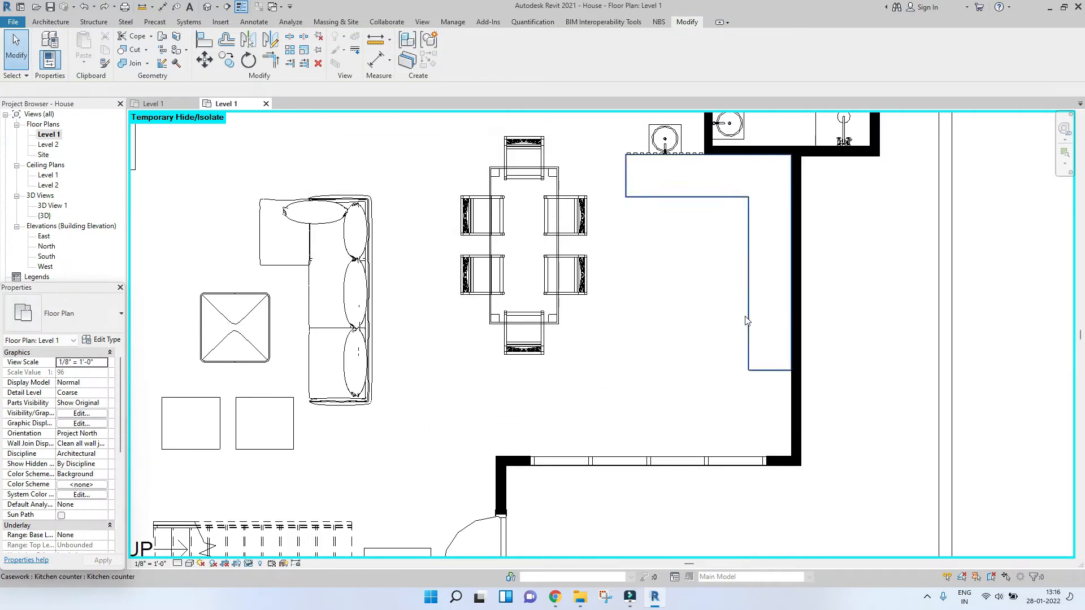
pyautogui.click(747, 320)
pyautogui.click(665, 340)
pyautogui.scroll(-3, 666, 341)
pyautogui.scroll(-1, 634, 378)
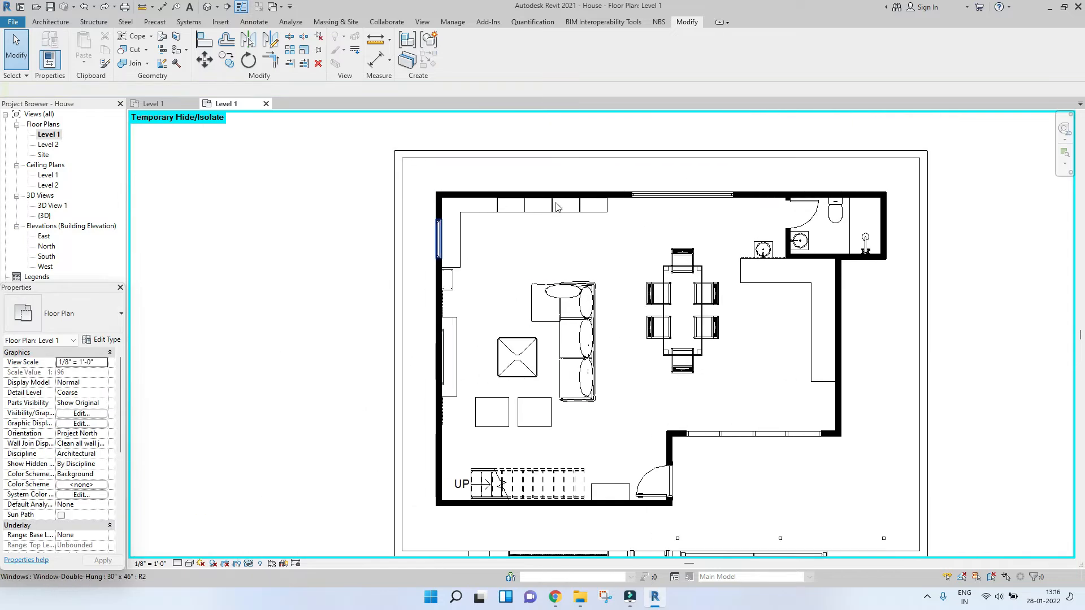
pyautogui.moveTo(559, 355); pyautogui.dragTo(528, 292, button='middle')
pyautogui.scroll(2, 803, 375)
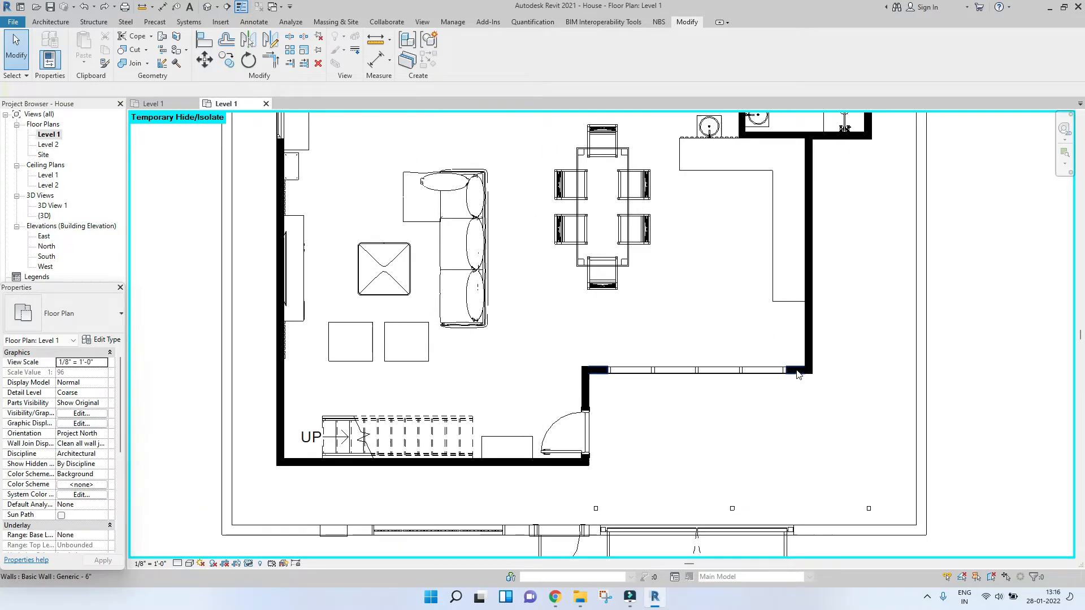
pyautogui.moveTo(669, 378); pyautogui.dragTo(666, 336, button='middle')
pyautogui.scroll(-3, 665, 338)
pyautogui.scroll(-3, 664, 354)
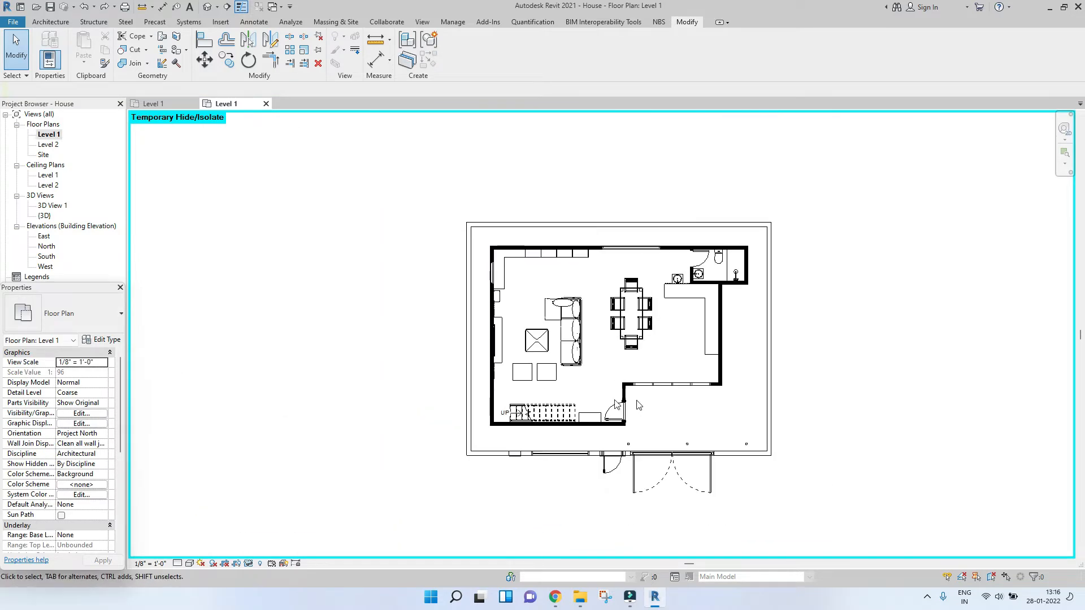
pyautogui.moveTo(662, 397); pyautogui.dragTo(616, 311, button='middle')
pyautogui.scroll(3, 615, 310)
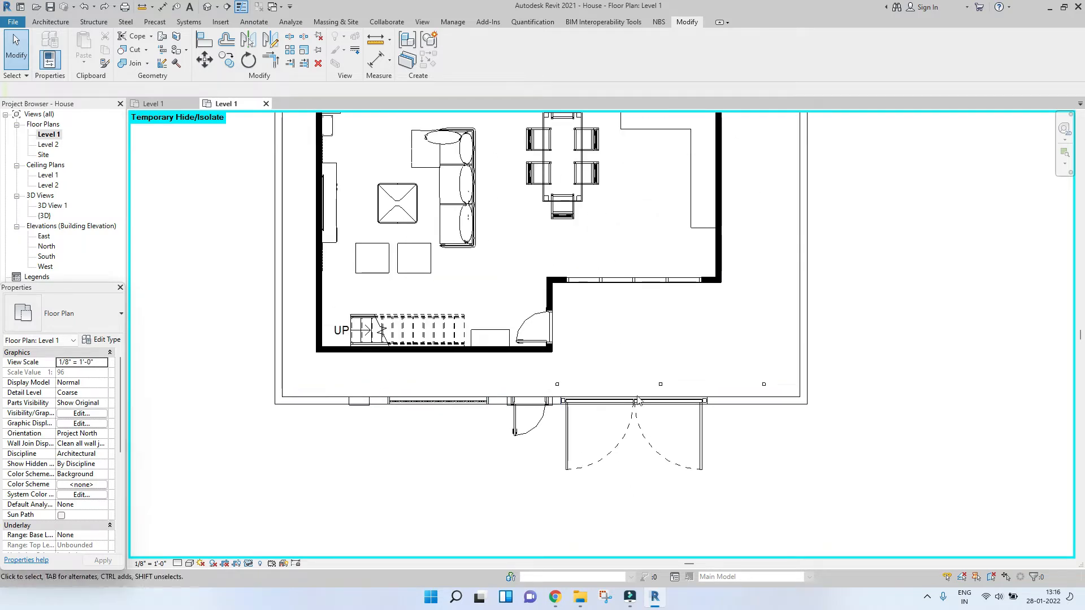
pyautogui.click(669, 344)
pyautogui.scroll(-4, 684, 395)
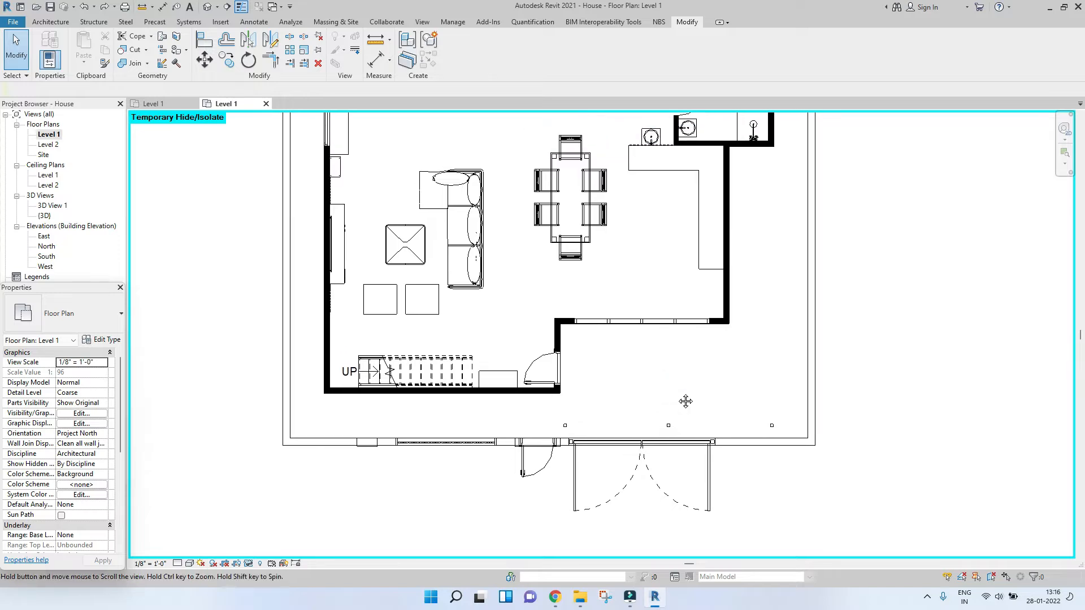
# Turn on the crop view, the visible crop region and the annotation crop for the Level 1 floor plan
pyautogui.scroll(-3, 57, 413)
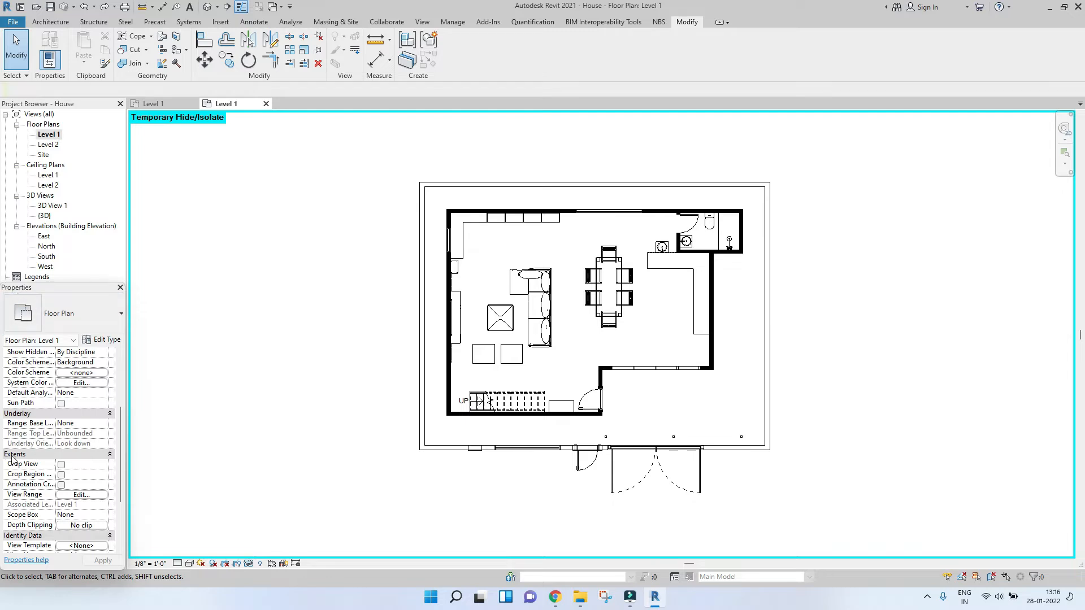
pyautogui.click(61, 465)
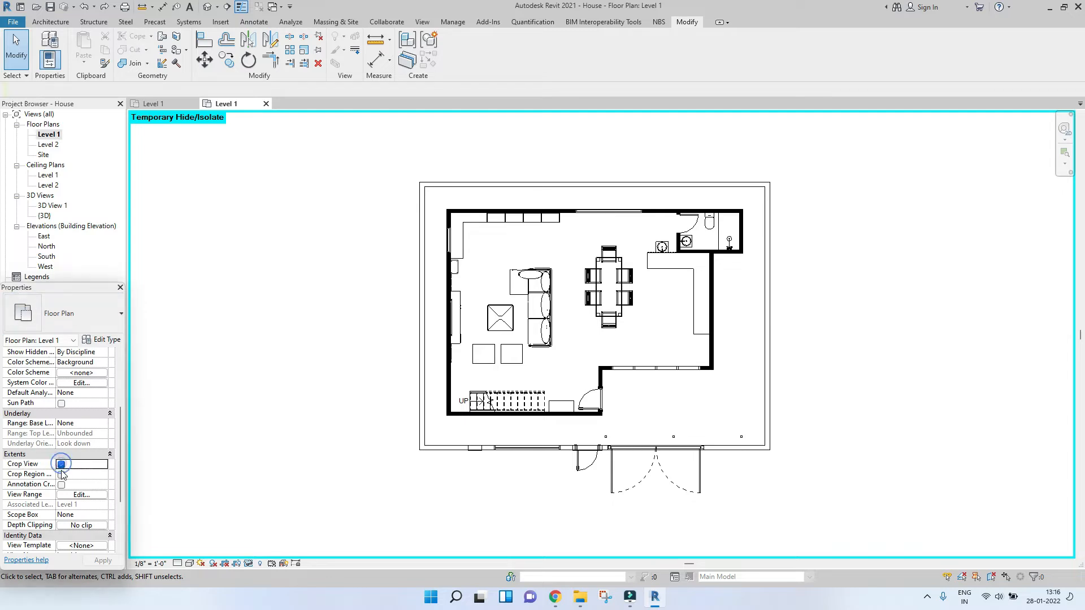
pyautogui.click(61, 475)
pyautogui.click(61, 485)
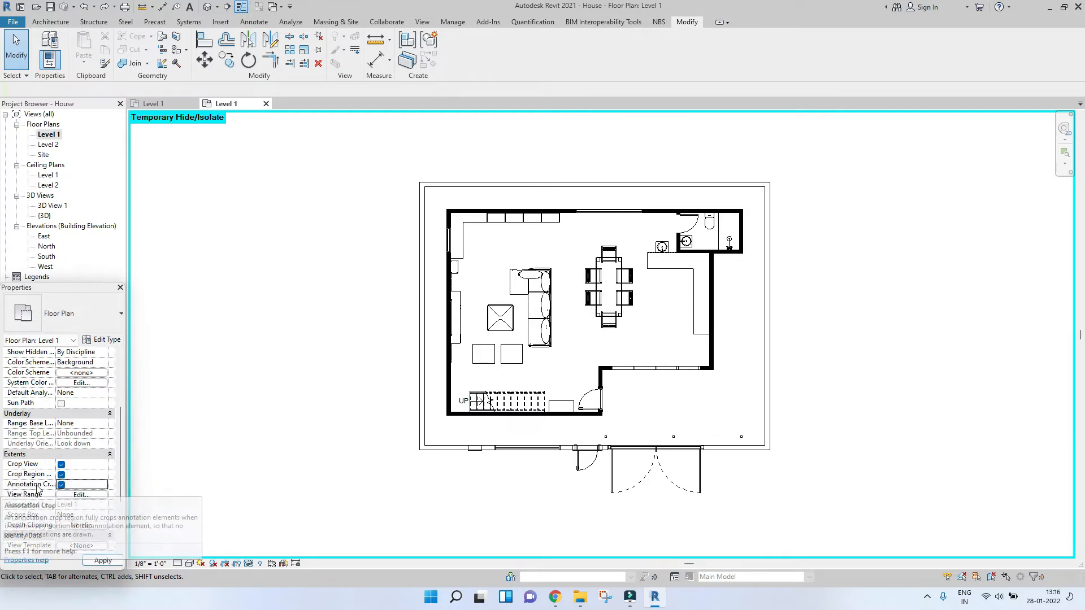
pyautogui.click(284, 417)
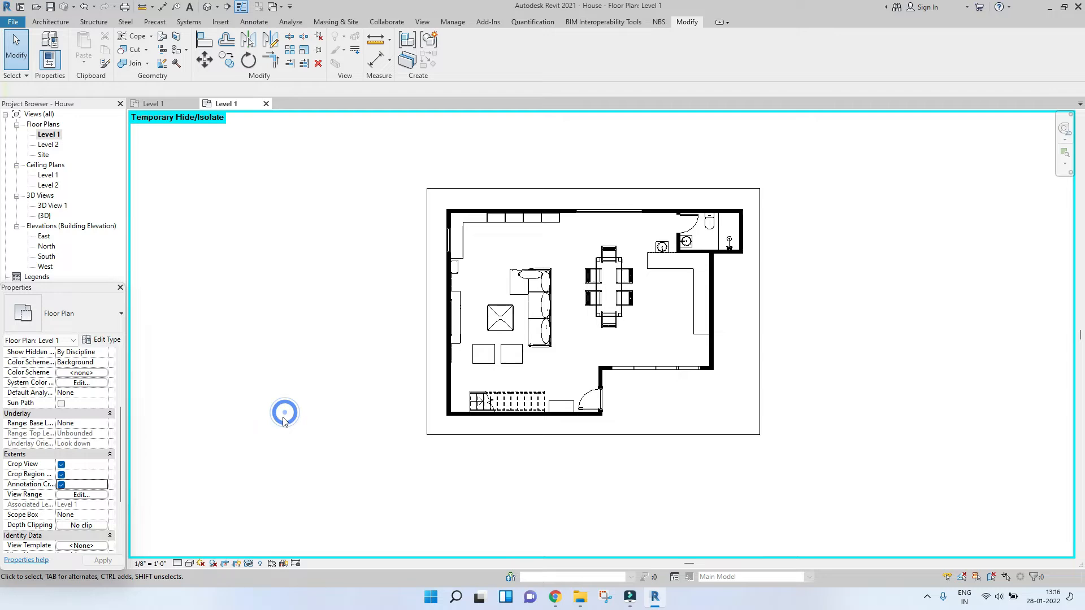
# Slightly adjust all four edges of the crop region around the house on the Level 1 plan
pyautogui.click(426, 296)
pyautogui.moveTo(594, 188)
pyautogui.mouseDown()
pyautogui.moveTo(594, 164)
pyautogui.moveTo(594, 187)
pyautogui.mouseUp()
pyautogui.moveTo(758, 311); pyautogui.dragTo(757, 311)
pyautogui.moveTo(429, 314); pyautogui.dragTo(428, 313)
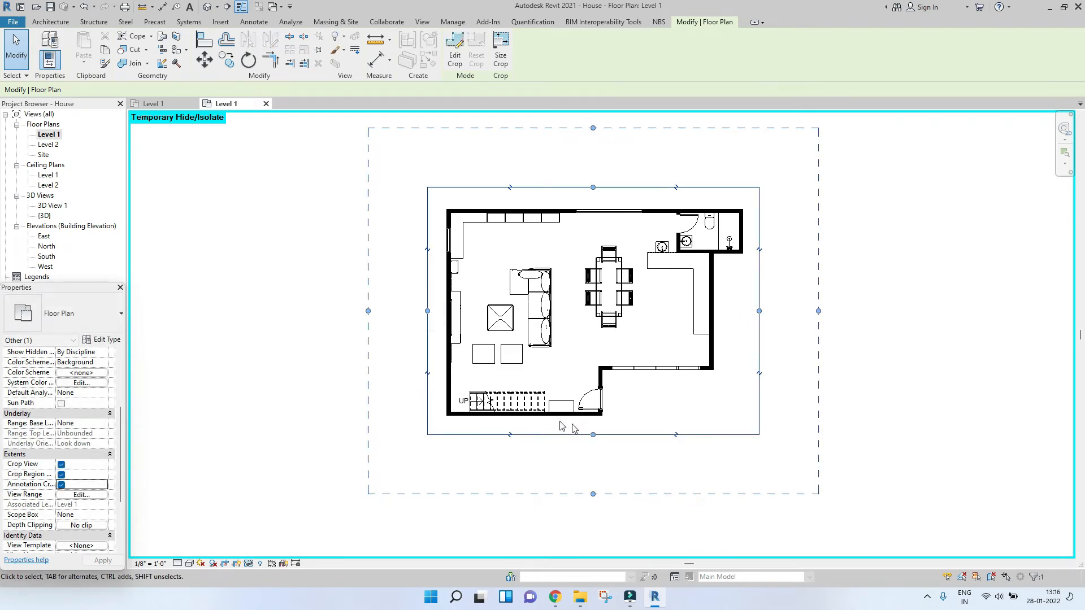
pyautogui.moveTo(593, 435)
pyautogui.mouseDown()
pyautogui.moveTo(592, 480)
pyautogui.moveTo(599, 434)
pyautogui.mouseUp()
# Select all the outer walls of the house together with the partition walls around the bathroom
pyautogui.scroll(2, 602, 360)
pyautogui.scroll(-1, 603, 361)
pyautogui.moveTo(603, 362); pyautogui.dragTo(544, 377, button='middle')
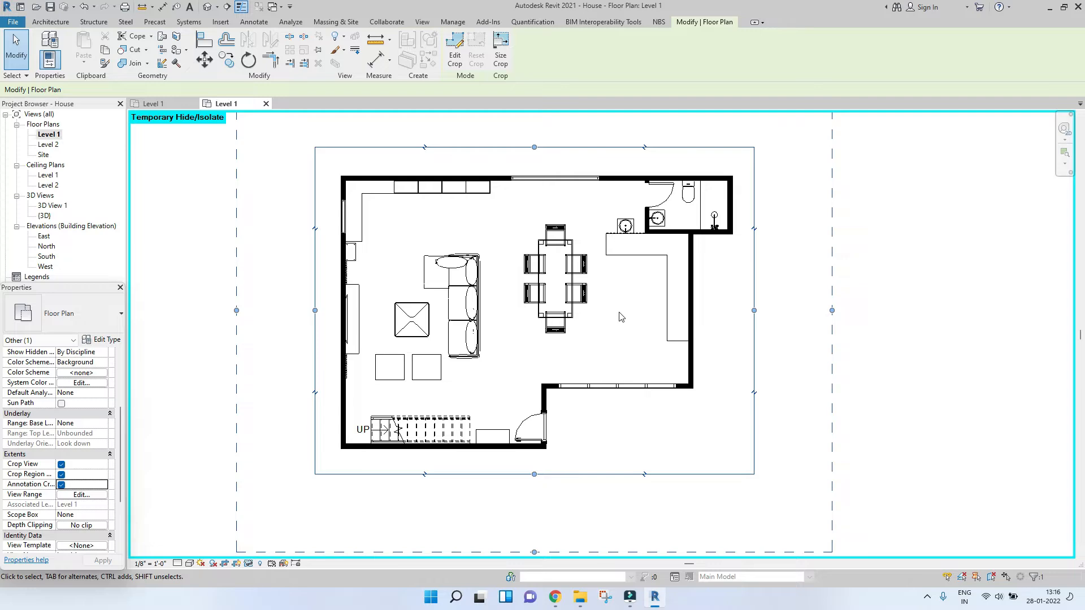
pyautogui.scroll(1, 530, 323)
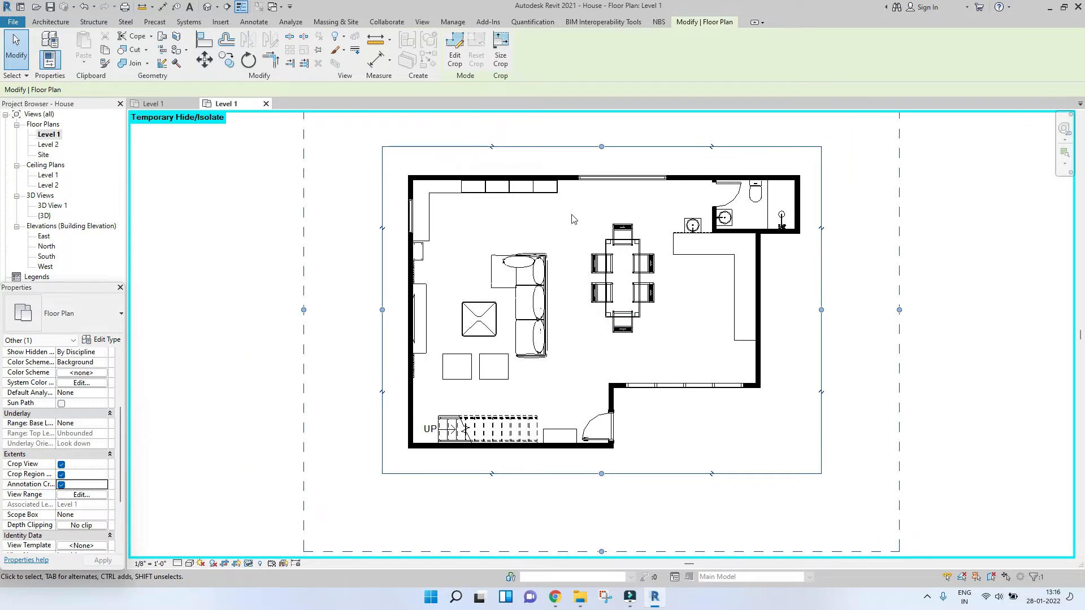
pyautogui.scroll(2, 571, 219)
pyautogui.scroll(-2, 632, 272)
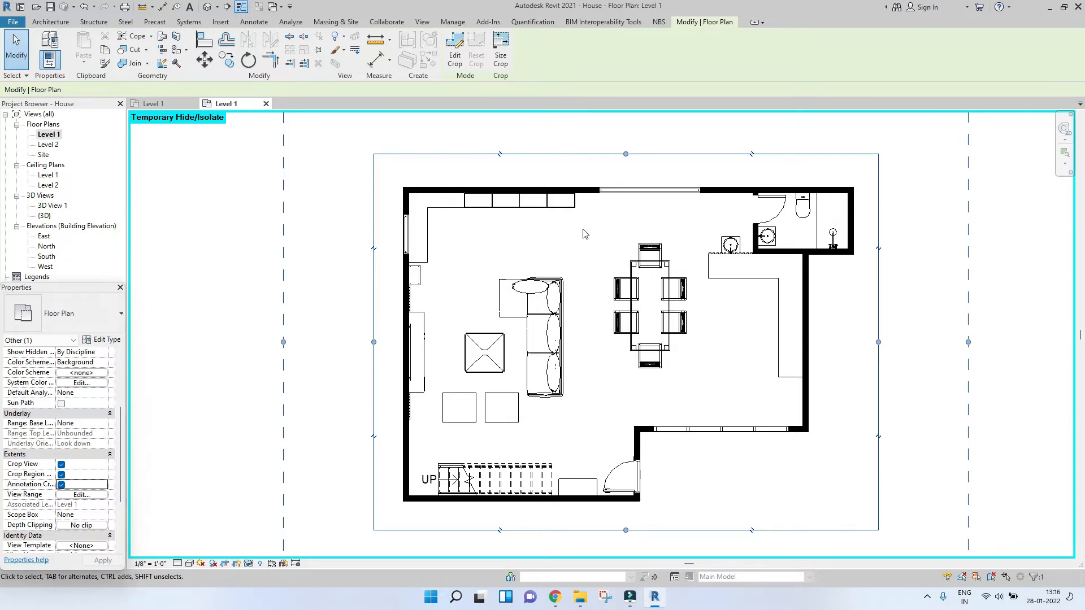
pyautogui.scroll(1, 585, 198)
pyautogui.click(584, 188)
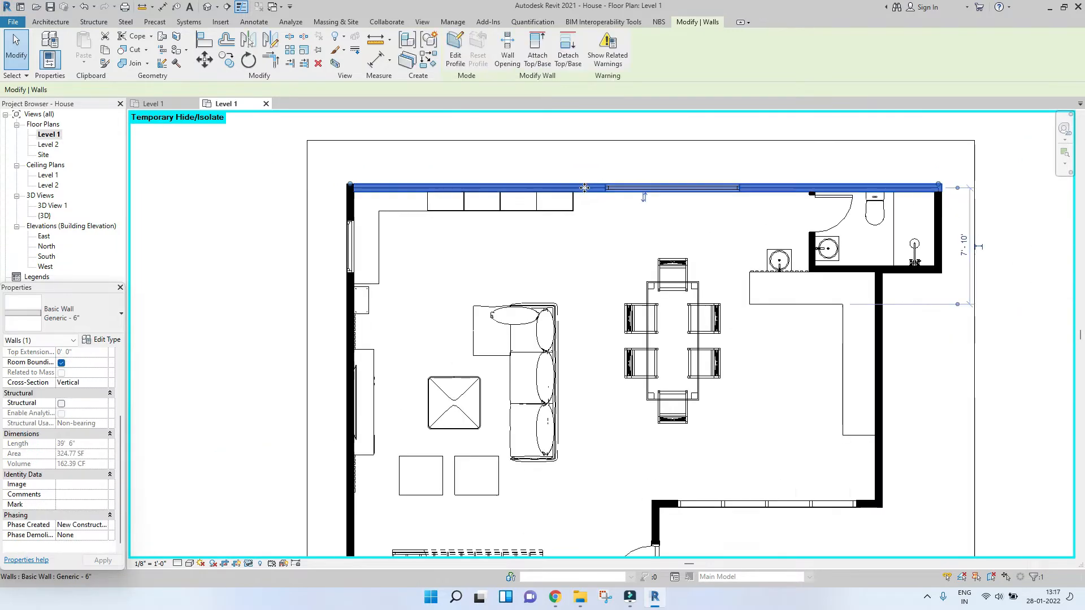
pyautogui.scroll(-2, 585, 188)
pyautogui.keyDown('ctrl'); pyautogui.click(385, 383); pyautogui.keyUp('ctrl')
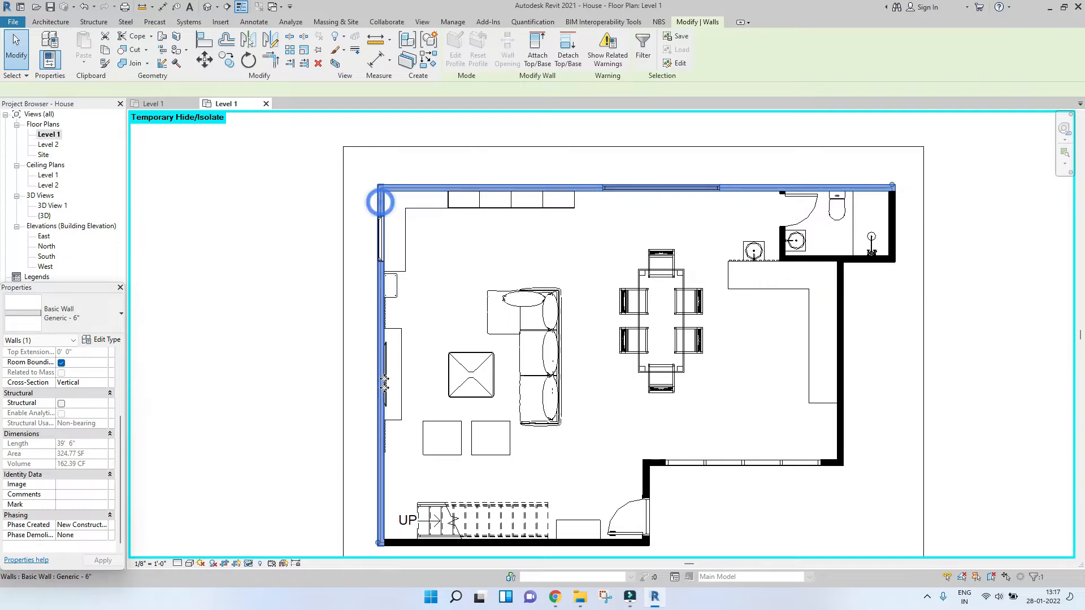
pyautogui.scroll(-2, 483, 446)
pyautogui.scroll(3, 507, 478)
pyautogui.keyDown('ctrl'); pyautogui.click(551, 531); pyautogui.keyUp('ctrl')
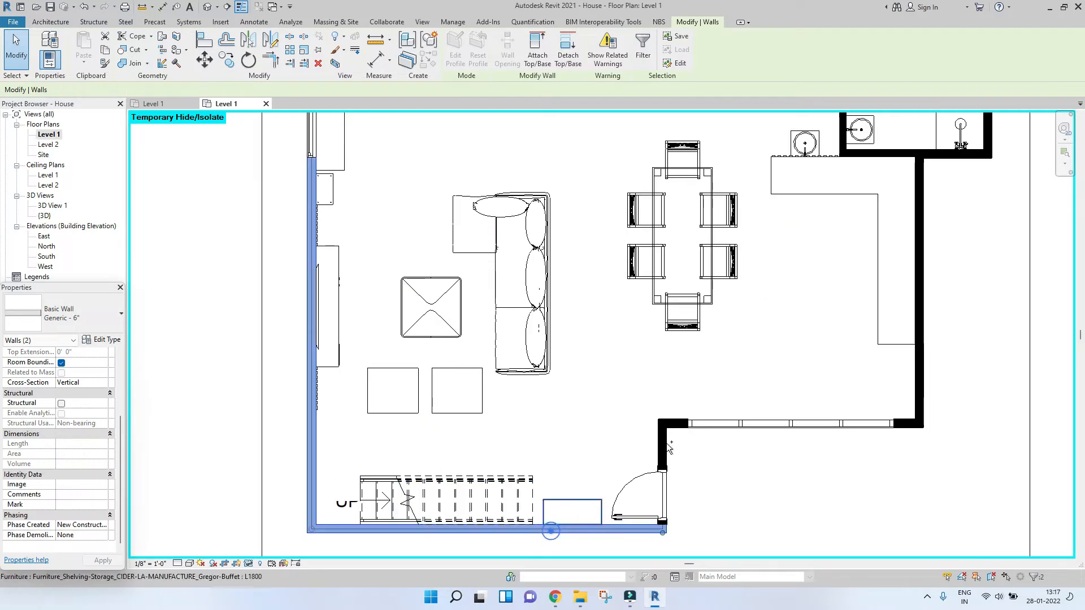
pyautogui.keyDown('ctrl'); pyautogui.click(664, 446); pyautogui.keyUp('ctrl')
pyautogui.keyDown('ctrl'); pyautogui.click(678, 423); pyautogui.keyUp('ctrl')
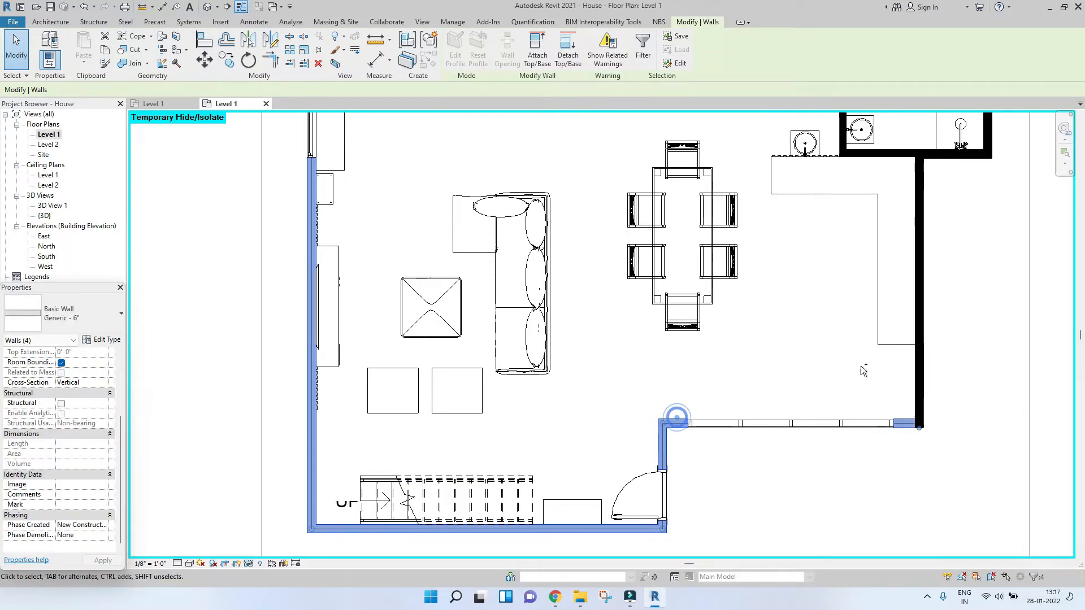
pyautogui.keyDown('ctrl'); pyautogui.click(924, 366); pyautogui.keyUp('ctrl')
pyautogui.keyDown('ctrl'); pyautogui.click(953, 154); pyautogui.keyUp('ctrl')
pyautogui.moveTo(905, 269); pyautogui.dragTo(786, 487, button='middle')
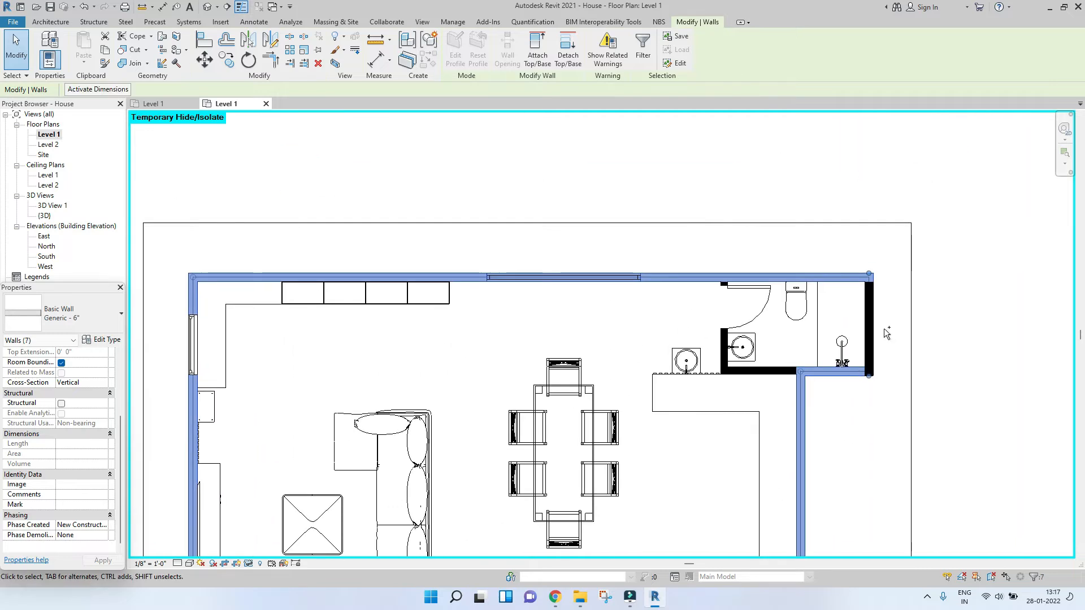
pyautogui.keyDown('ctrl'); pyautogui.click(883, 333); pyautogui.keyUp('ctrl')
pyautogui.keyDown('ctrl'); pyautogui.click(724, 358); pyautogui.keyUp('ctrl')
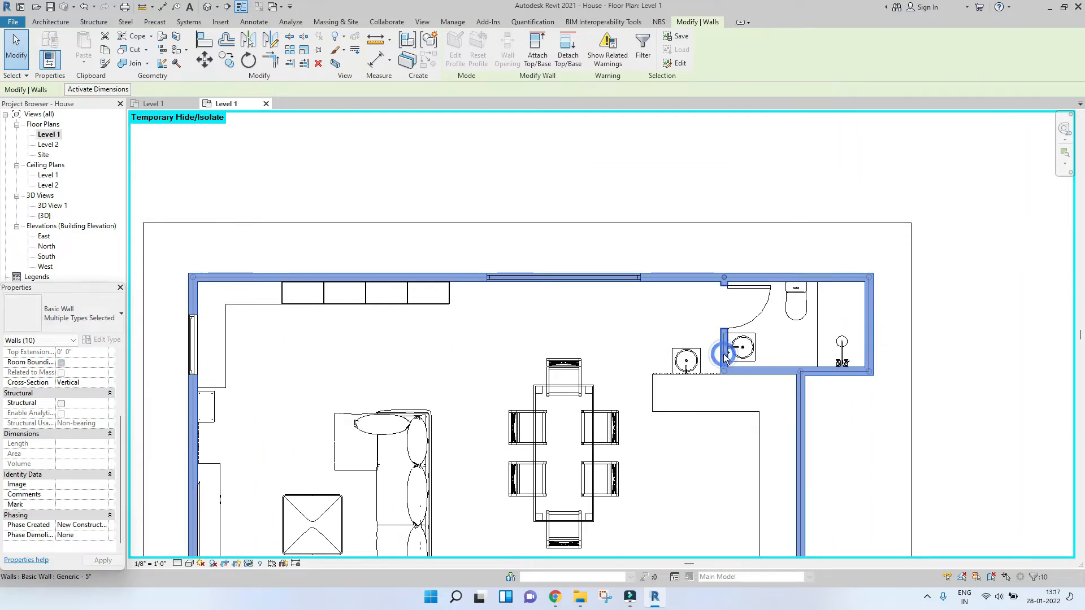
pyautogui.scroll(-3, 724, 357)
# Override the selected walls' graphics by element in this view, making the foreground cut pattern not visible, and deselect the walls
pyautogui.rightClick(750, 363)
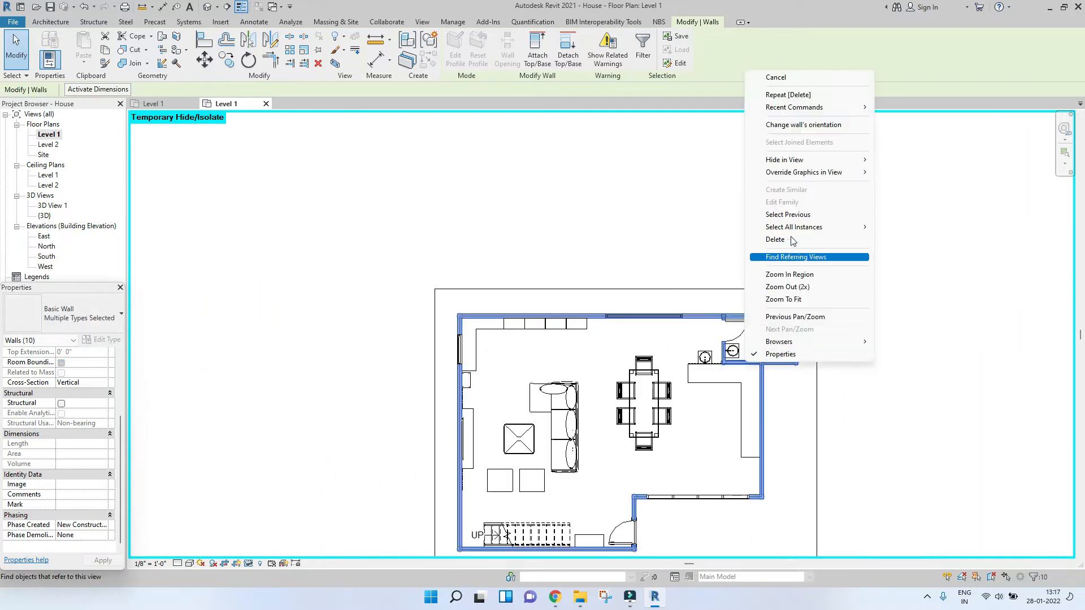
pyautogui.moveTo(821, 175)
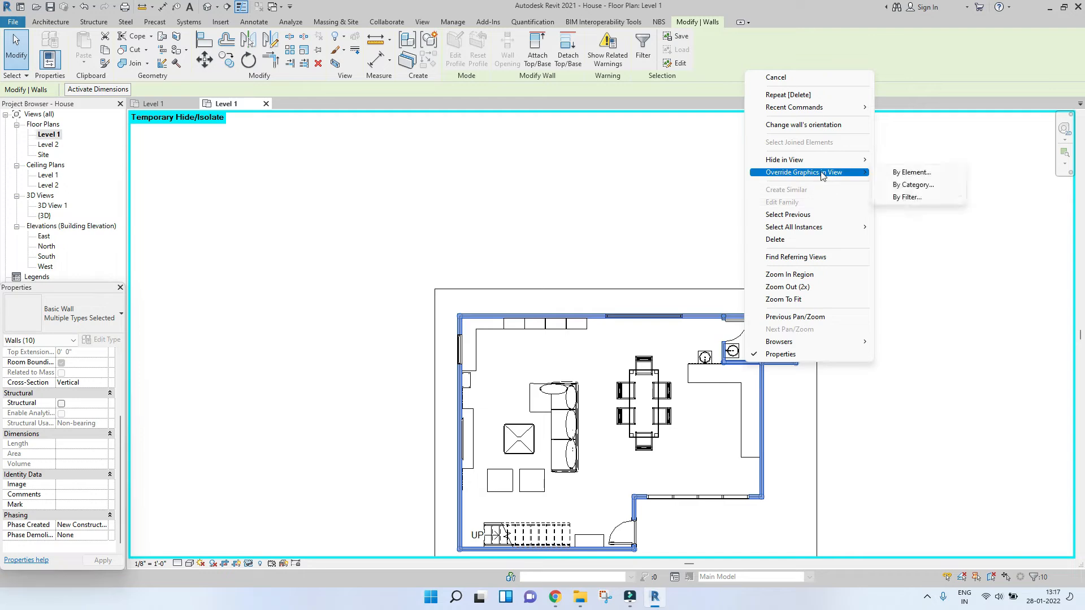
pyautogui.click(929, 171)
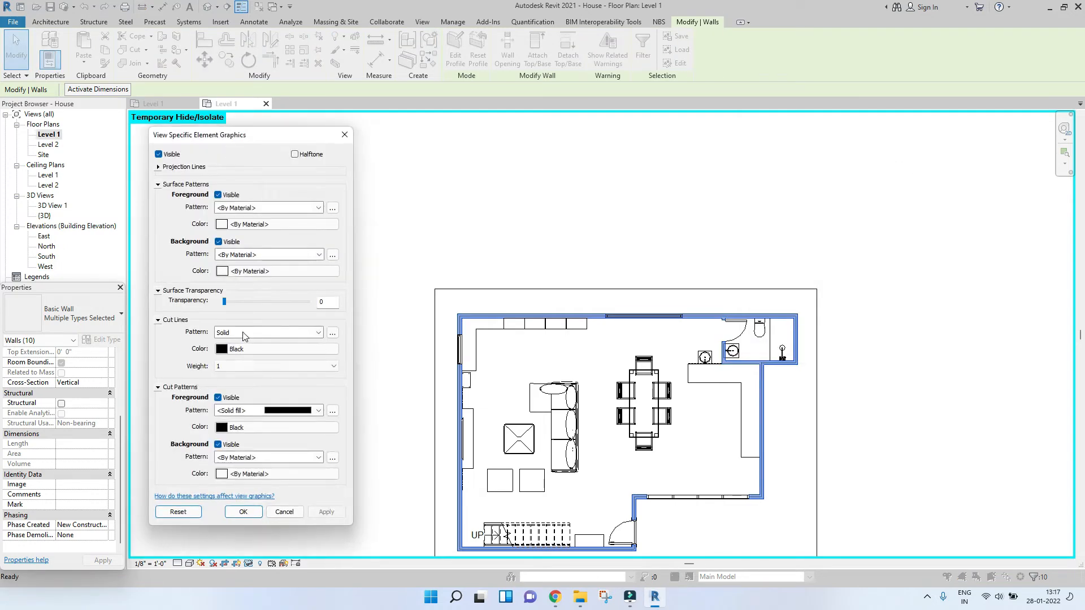
pyautogui.click(245, 337)
pyautogui.click(243, 334)
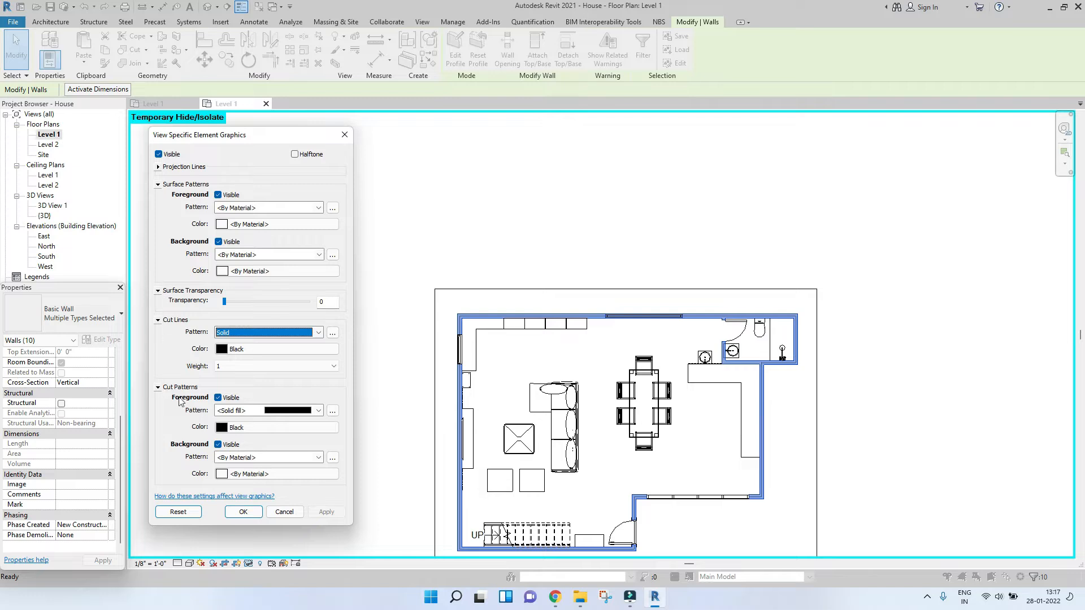
pyautogui.click(218, 398)
pyautogui.click(326, 512)
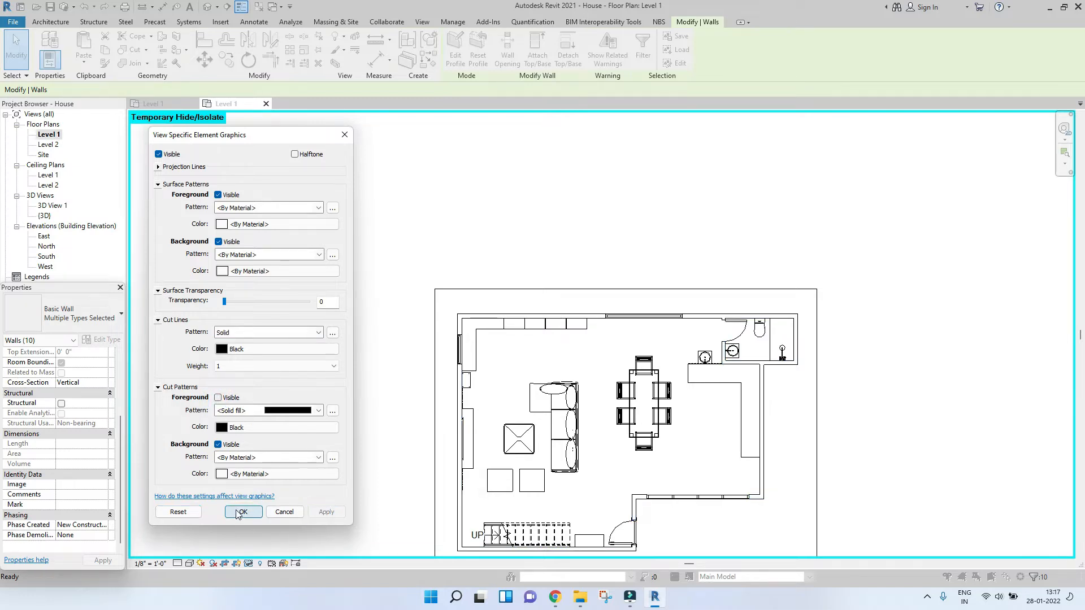
pyautogui.click(236, 511)
pyautogui.scroll(-4, 424, 336)
pyautogui.click(791, 386)
# Examine the wall outlines, furniture layout and crop boundary across the Level 1 plan
pyautogui.scroll(5, 587, 408)
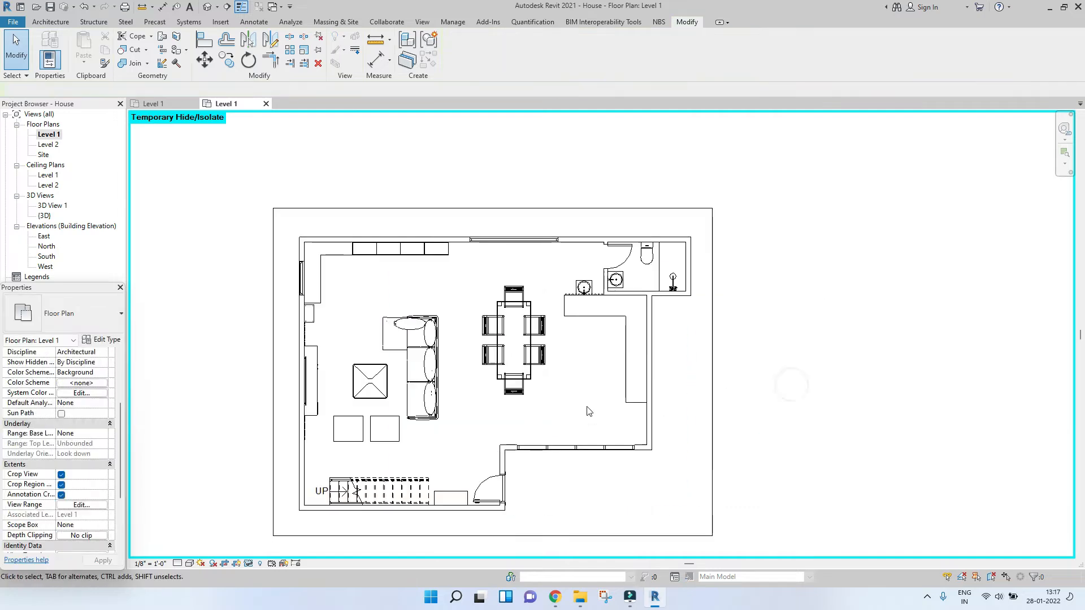
pyautogui.moveTo(578, 443); pyautogui.dragTo(608, 417, button='middle')
pyautogui.scroll(4, 506, 402)
pyautogui.scroll(-3, 684, 377)
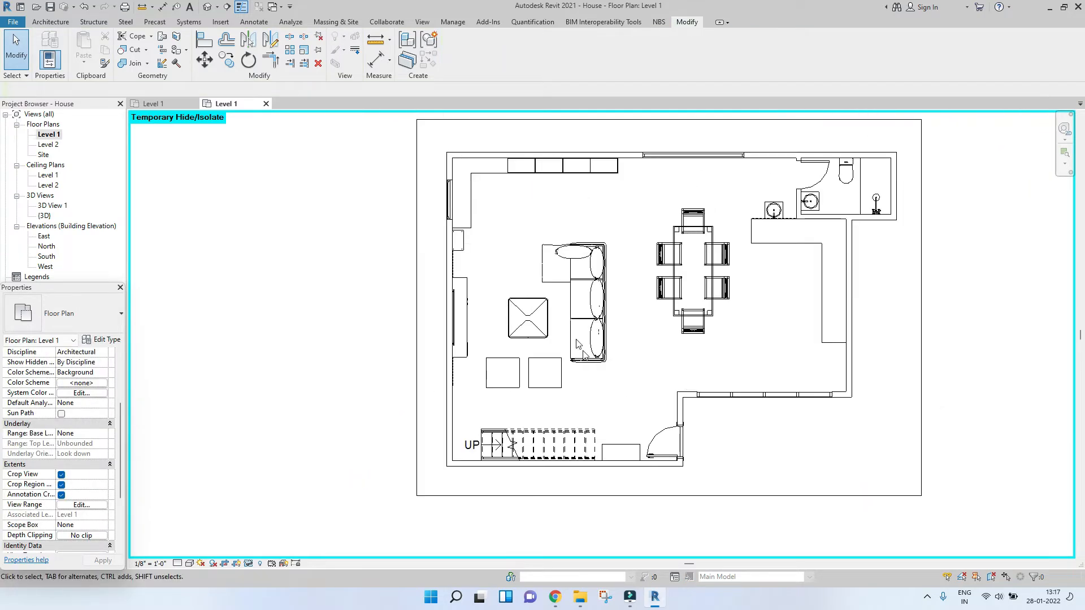
pyautogui.moveTo(577, 344); pyautogui.dragTo(541, 407, button='middle')
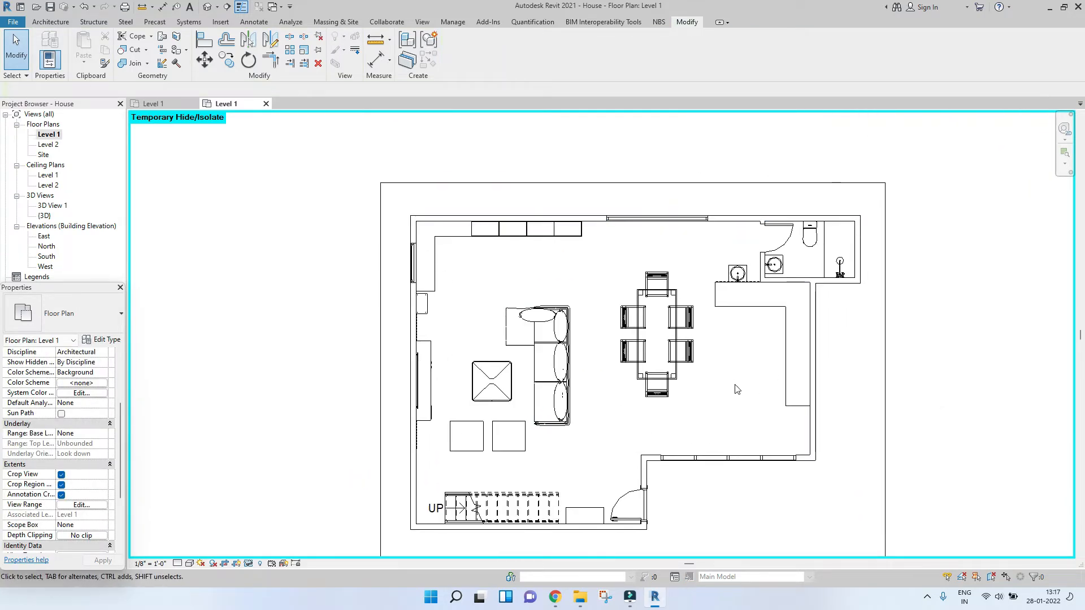
pyautogui.moveTo(737, 390); pyautogui.dragTo(742, 377, button='middle')
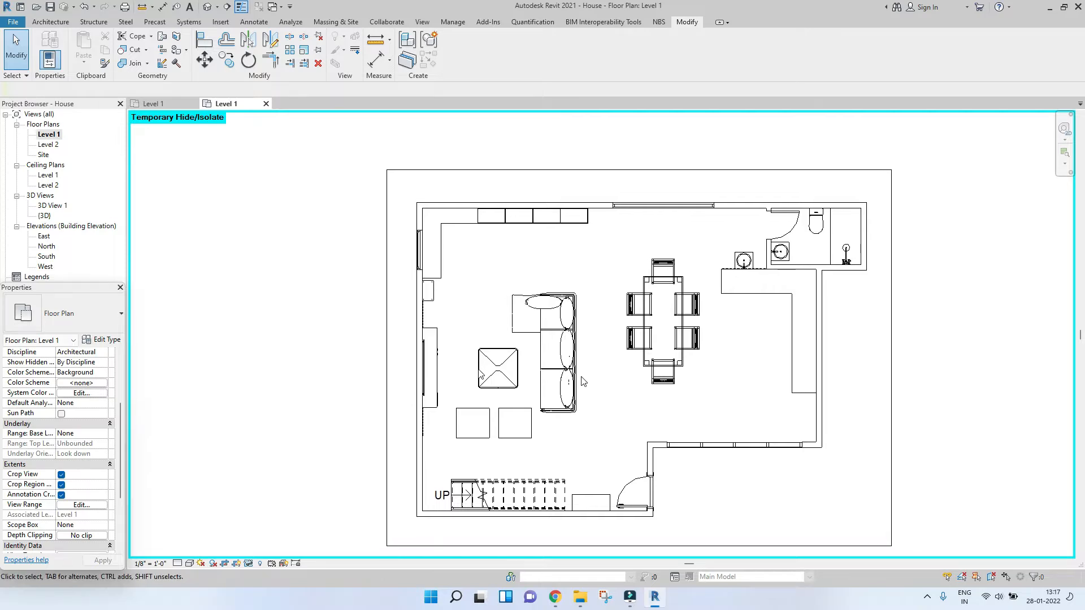
pyautogui.moveTo(670, 361); pyautogui.dragTo(631, 361, button='middle')
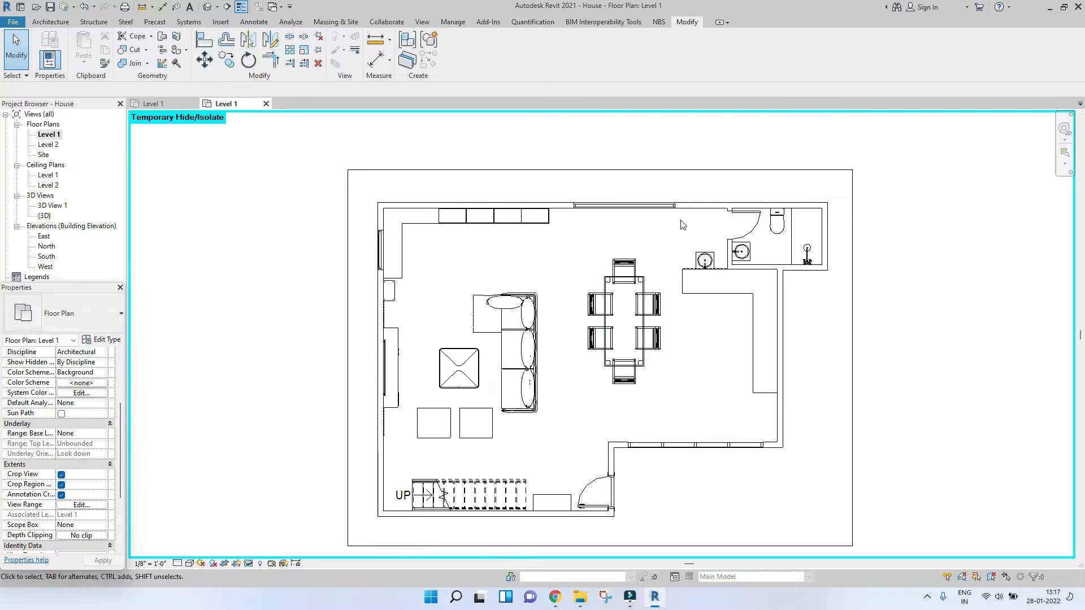
pyautogui.moveTo(658, 240); pyautogui.dragTo(654, 231, button='middle')
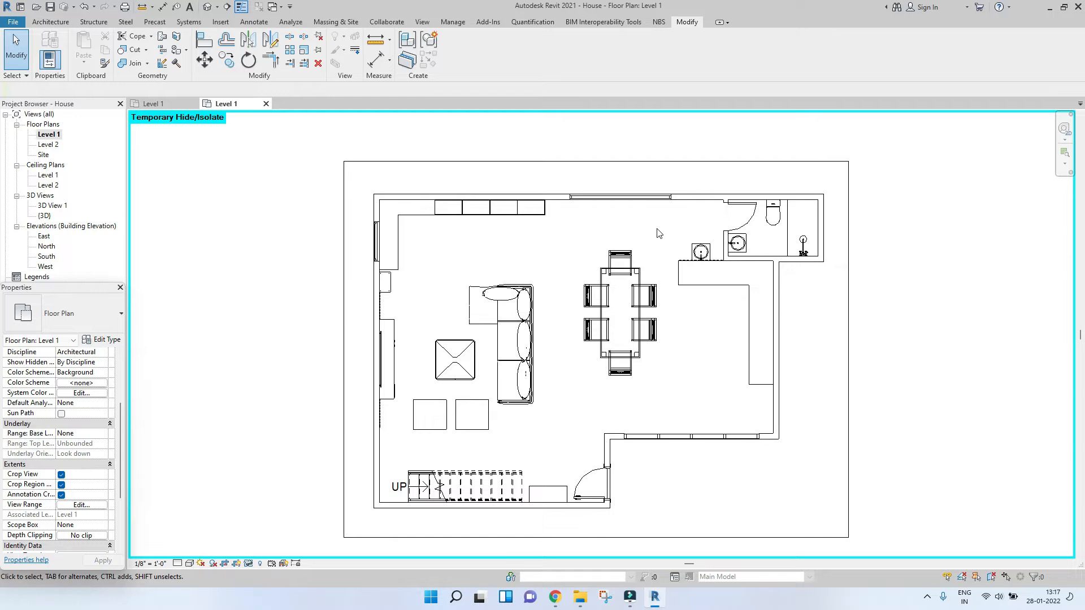
pyautogui.moveTo(457, 215); pyautogui.dragTo(450, 195, button='middle')
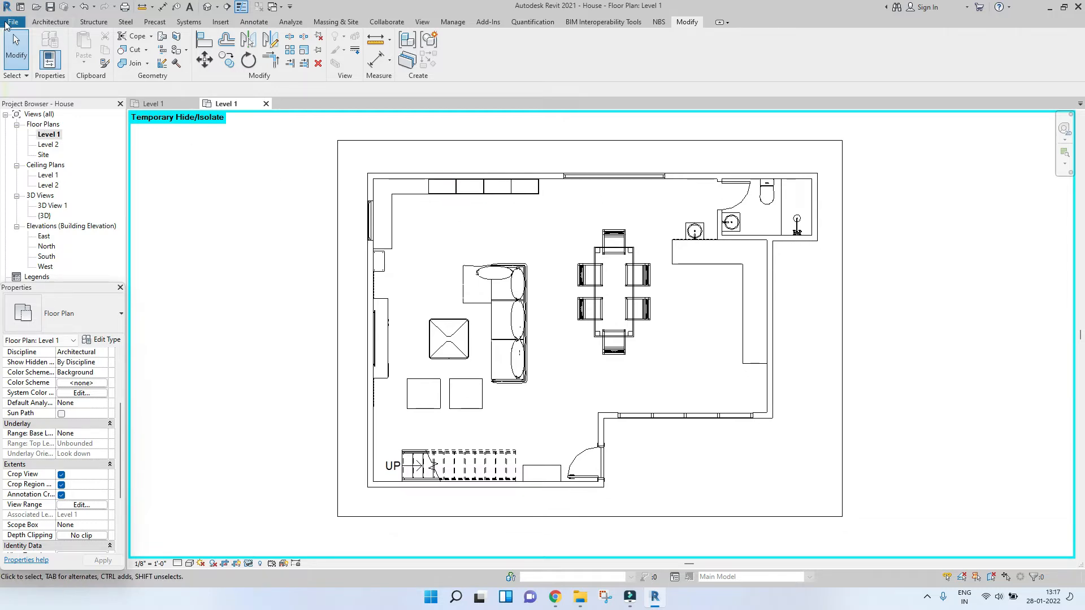
# Start a DWG export of the current Level 1 floor plan view and proceed to choosing the target folder
pyautogui.click(7, 23)
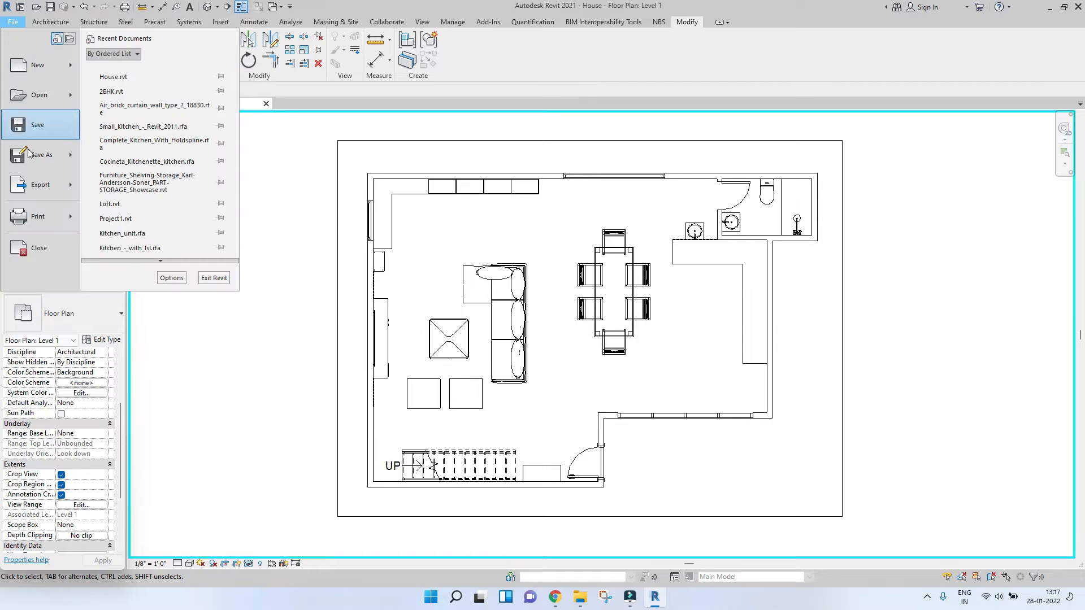
pyautogui.click(35, 189)
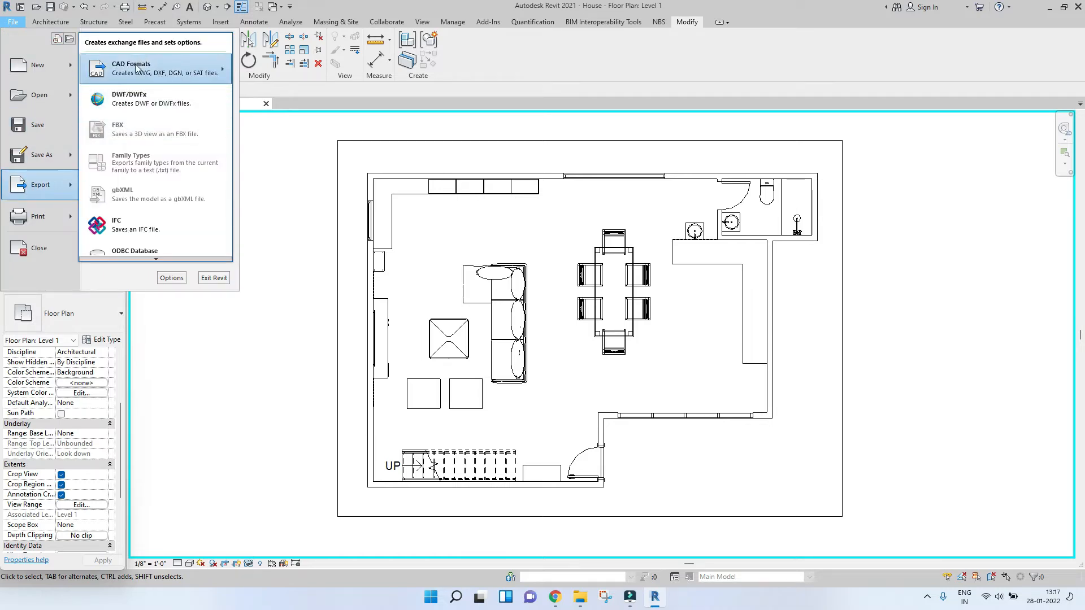
pyautogui.moveTo(135, 70)
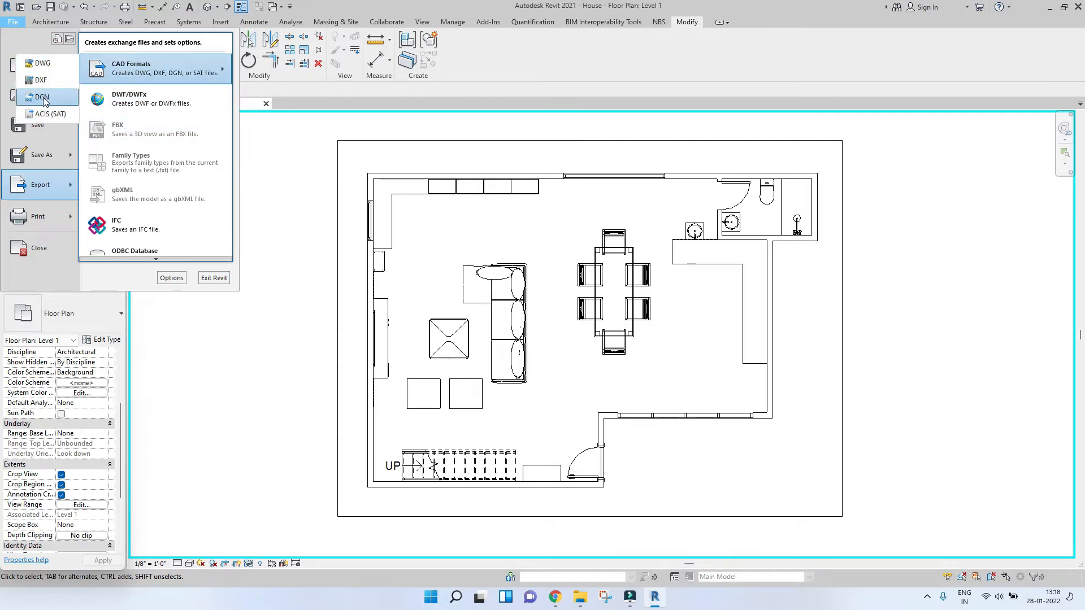
pyautogui.click(43, 64)
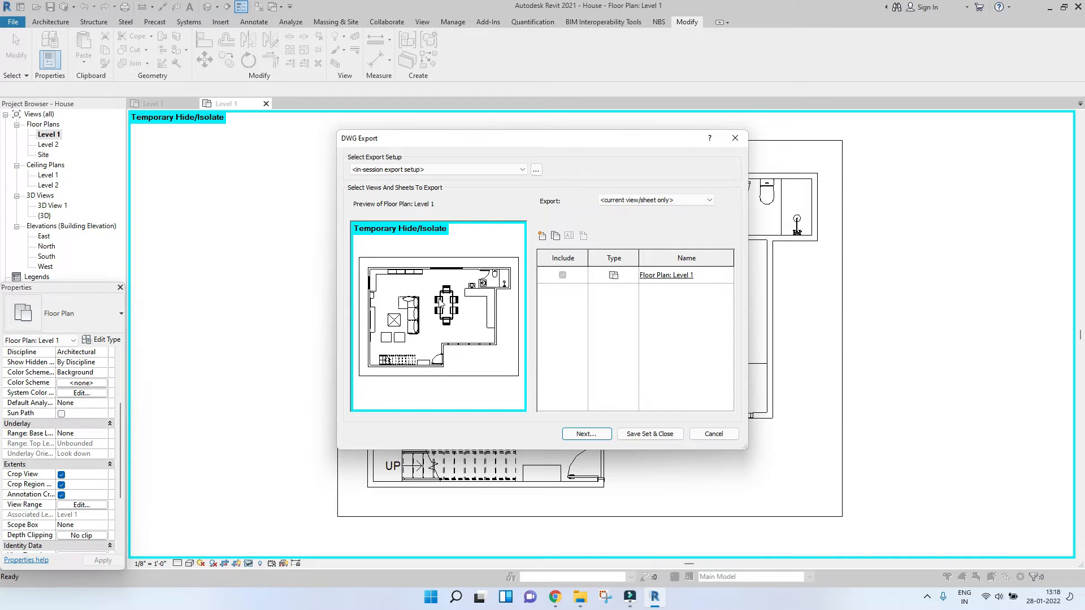
pyautogui.click(594, 436)
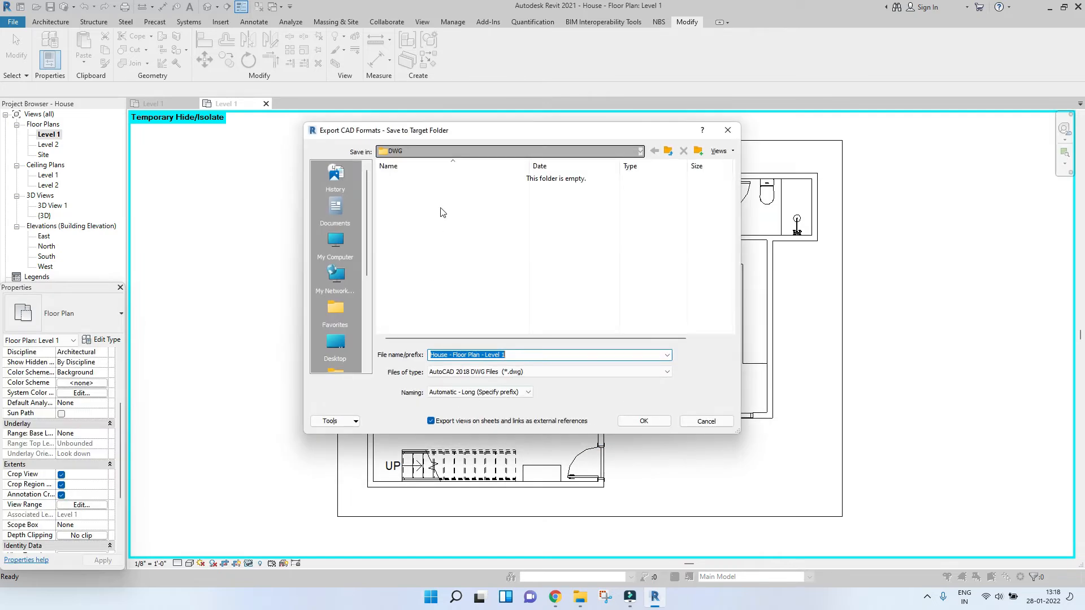
# Export the view to the DWG folder as "House - Floor Plan - Level 1" in AutoCAD 2018 DWG format, leaving Temporary Hide/Isolate mode on
pyautogui.click(450, 239)
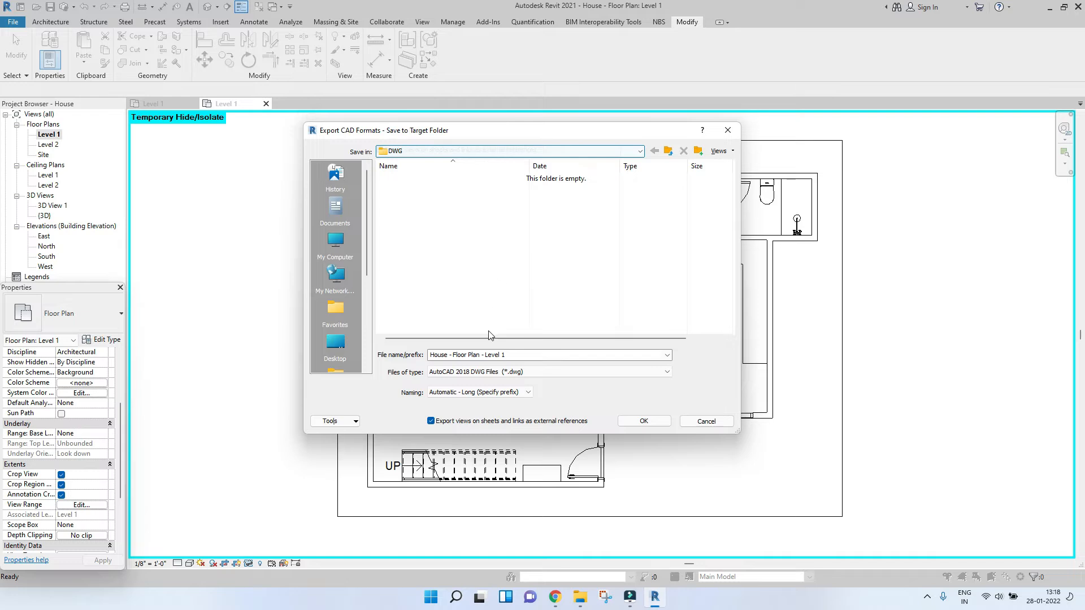
pyautogui.click(481, 355)
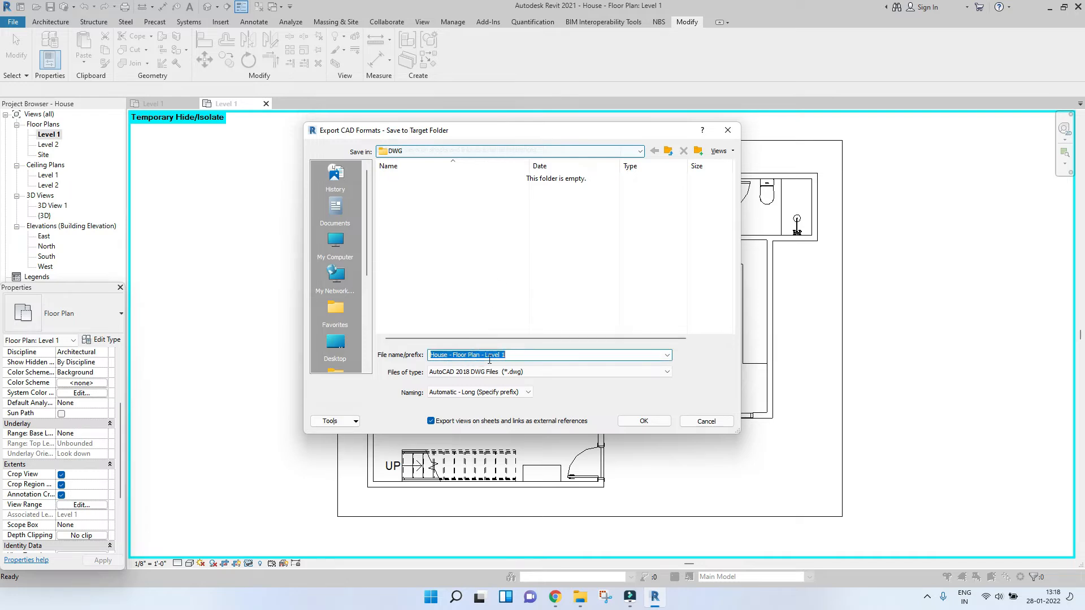
pyautogui.click(499, 370)
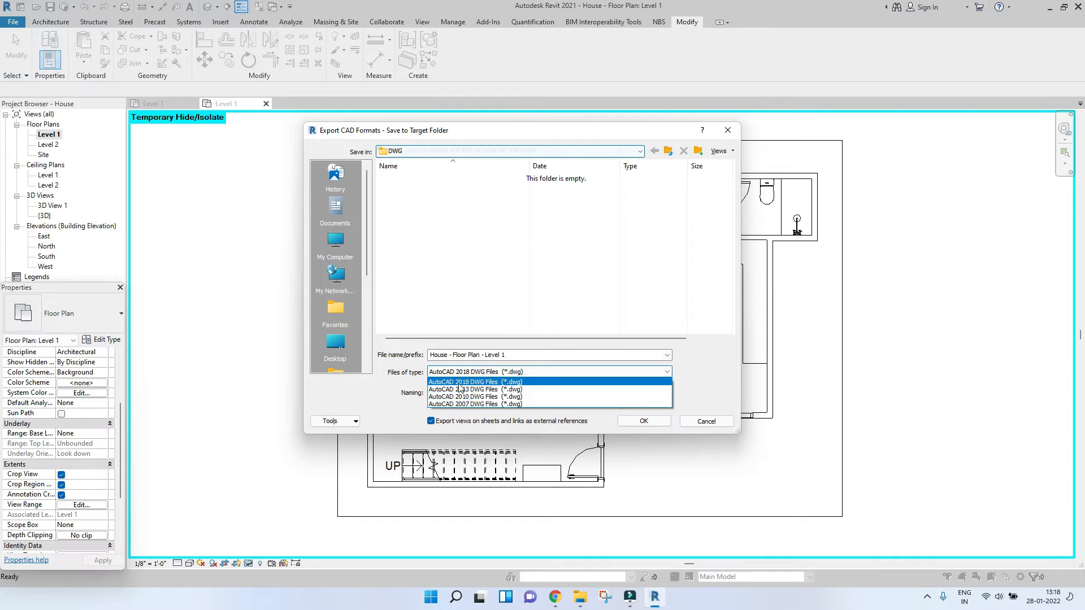
pyautogui.click(460, 383)
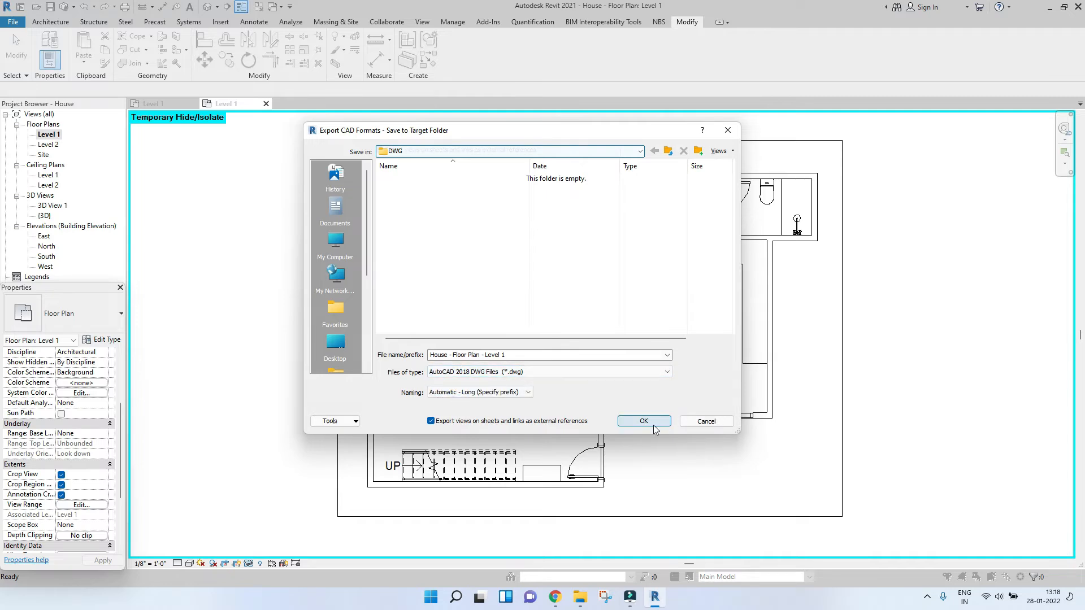
pyautogui.click(644, 421)
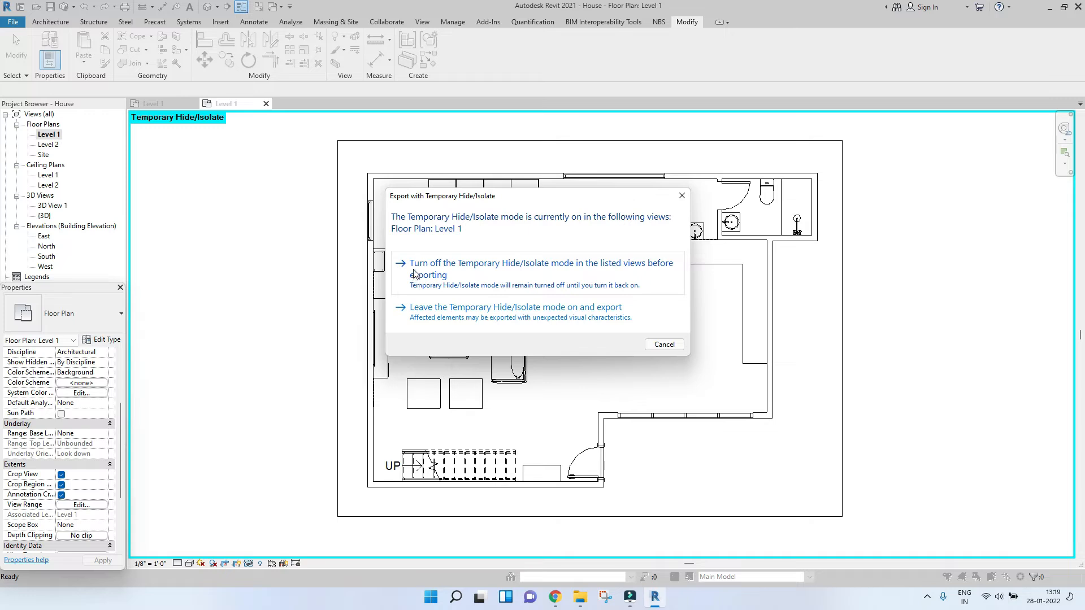
pyautogui.click(434, 320)
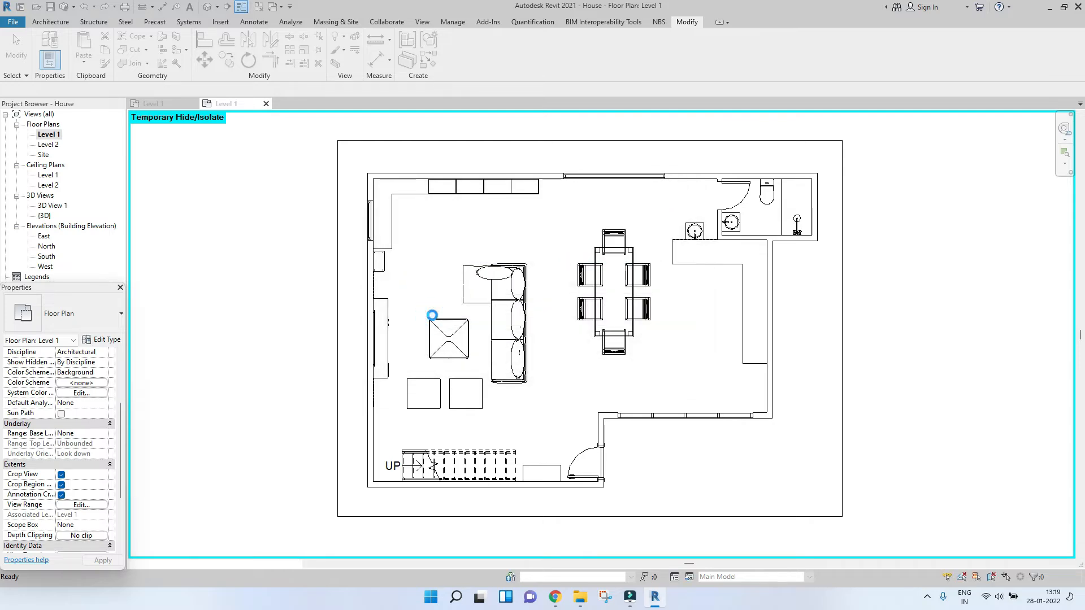
# Open the exported "House - Floor Plan - Level 1" DWG file from the DWG folder in AutoCAD Architecture
pyautogui.scroll(-2, 605, 334)
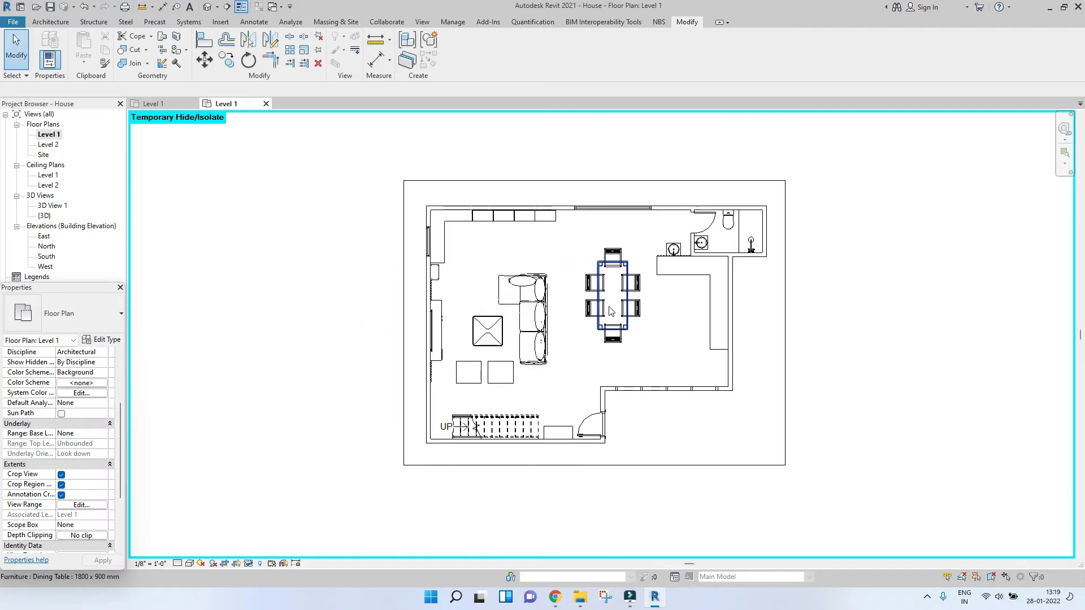
pyautogui.scroll(3, 605, 333)
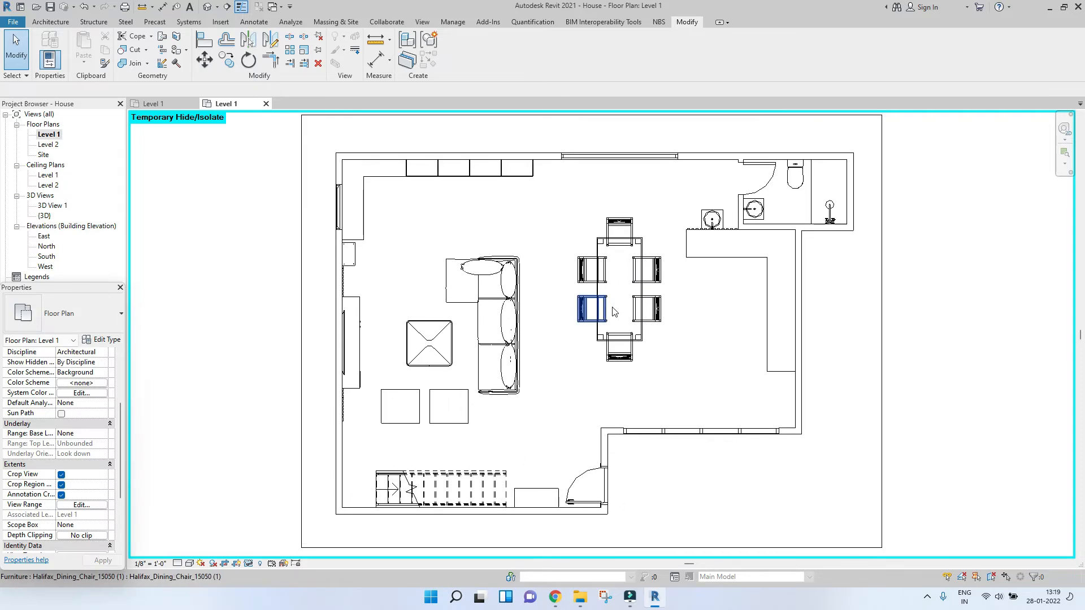
pyautogui.moveTo(612, 345); pyautogui.dragTo(610, 347, button='middle')
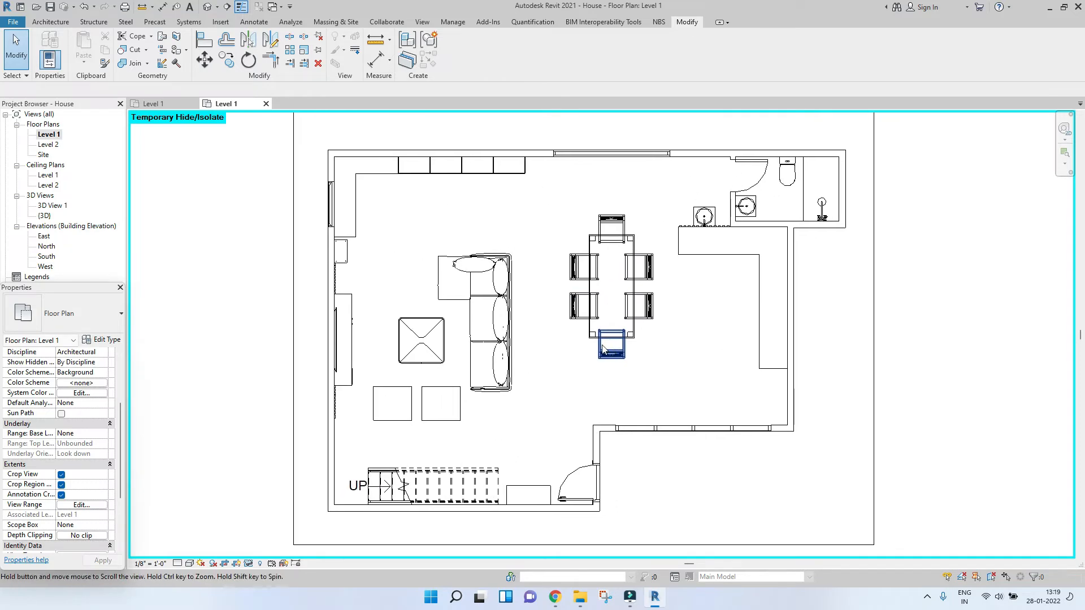
pyautogui.click(580, 596)
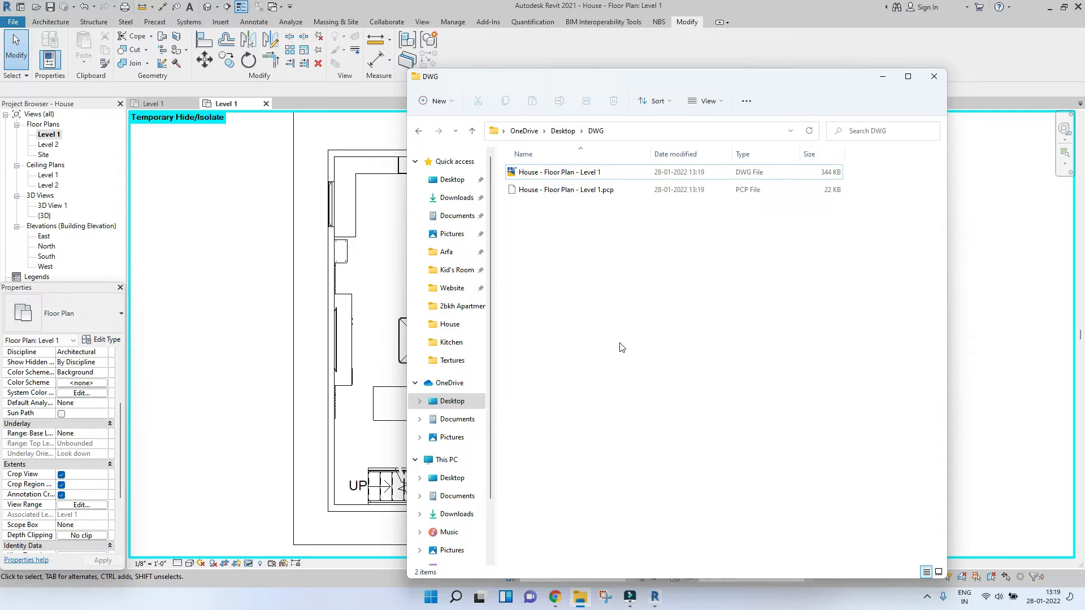
pyautogui.doubleClick(592, 173)
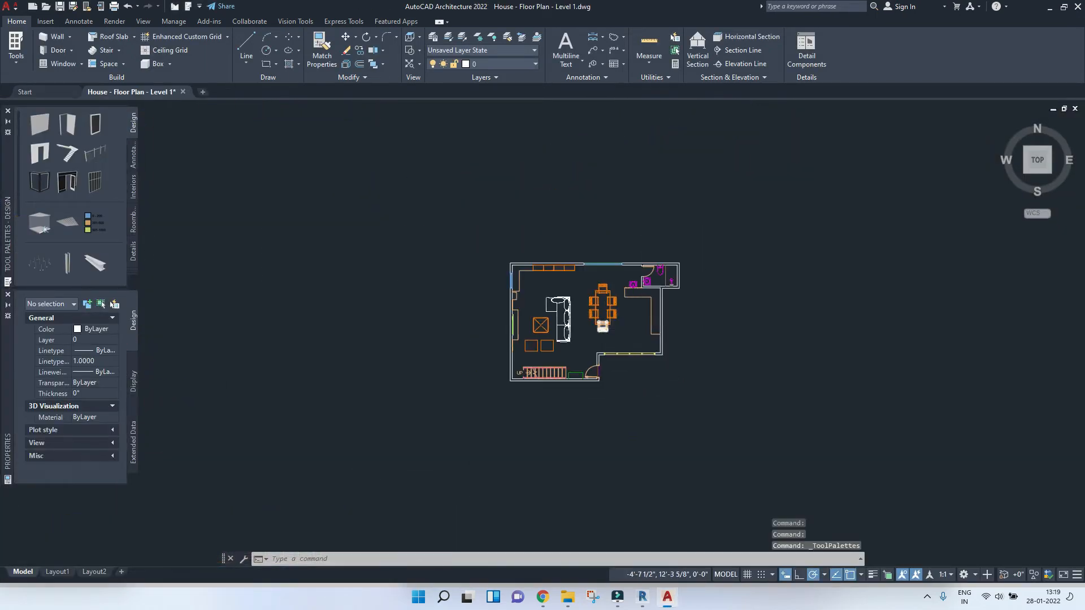
# Examine the exported floor plan's walls, furniture, windows, bathroom fixtures and staircase up close and as a whole
pyautogui.scroll(3, 584, 336)
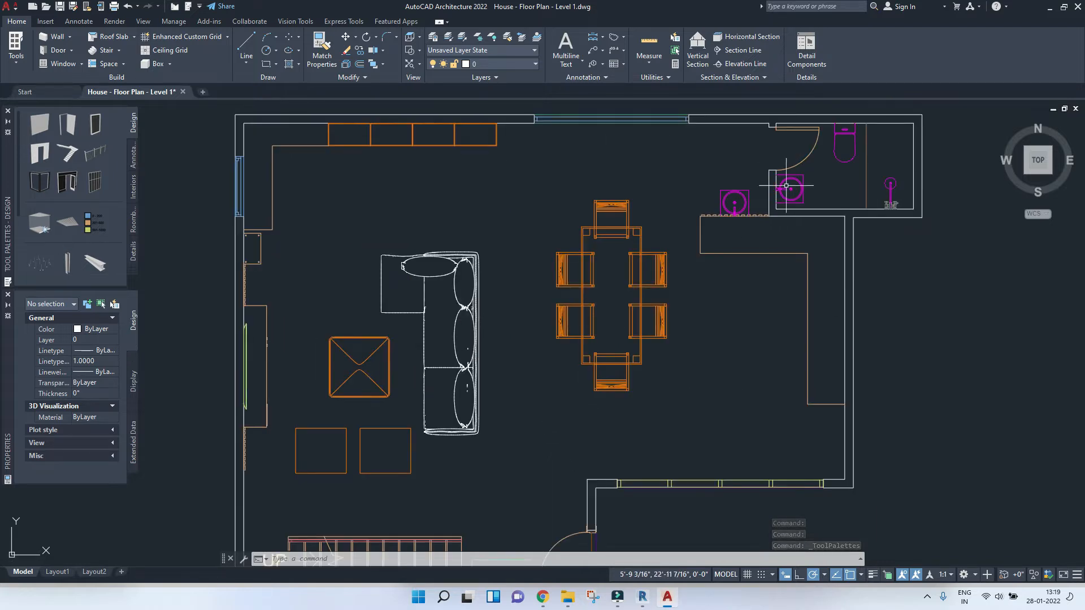
pyautogui.scroll(-2, 501, 181)
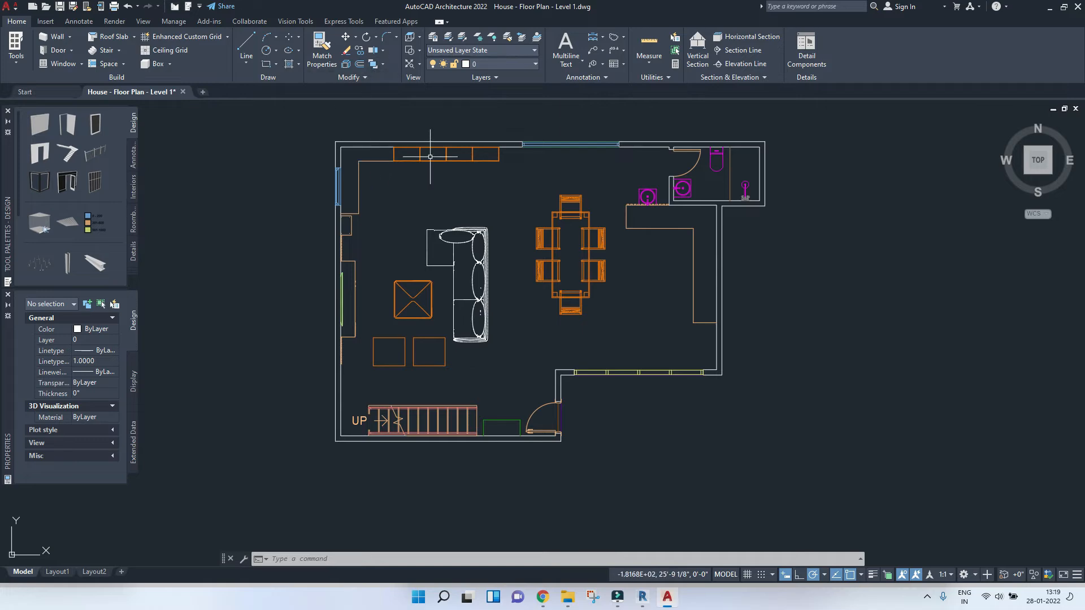
pyautogui.scroll(4, 346, 245)
pyautogui.scroll(-6, 339, 260)
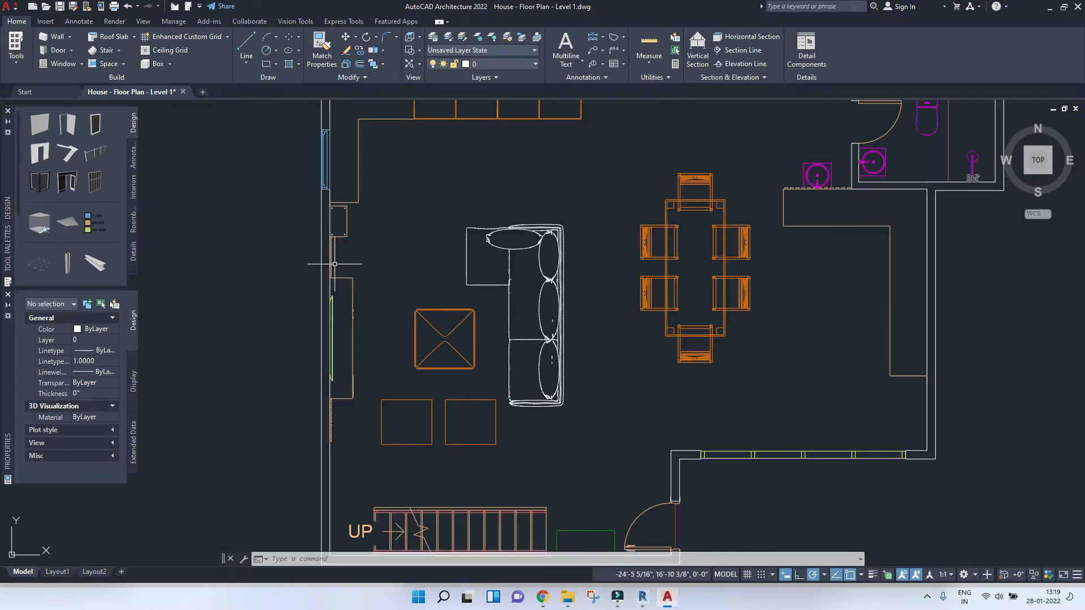
pyautogui.scroll(8, 376, 331)
pyautogui.scroll(-4, 375, 331)
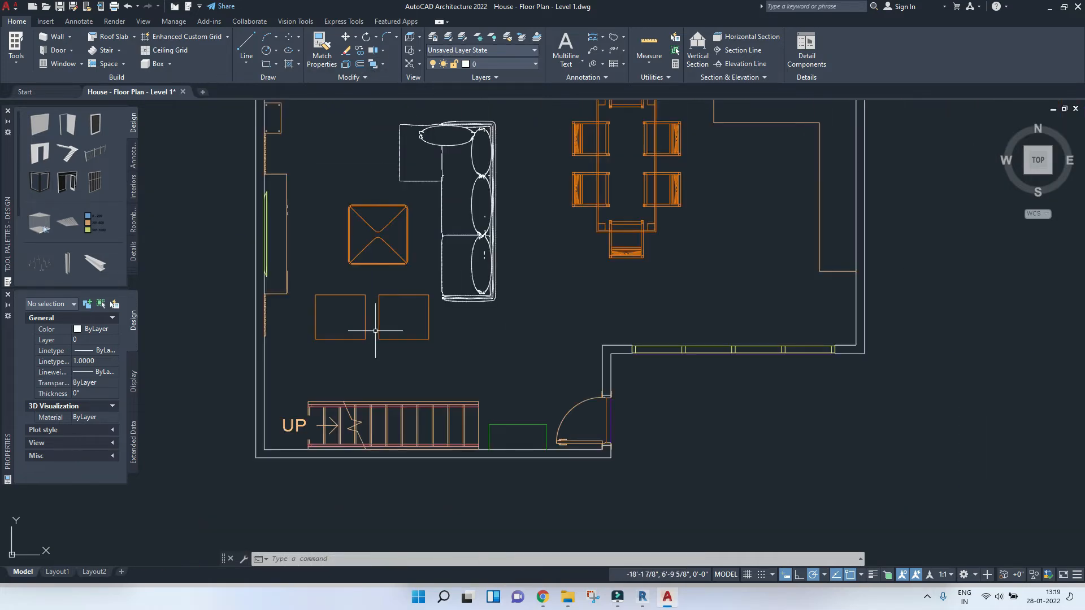
pyautogui.scroll(-5, 375, 331)
pyautogui.scroll(3, 479, 207)
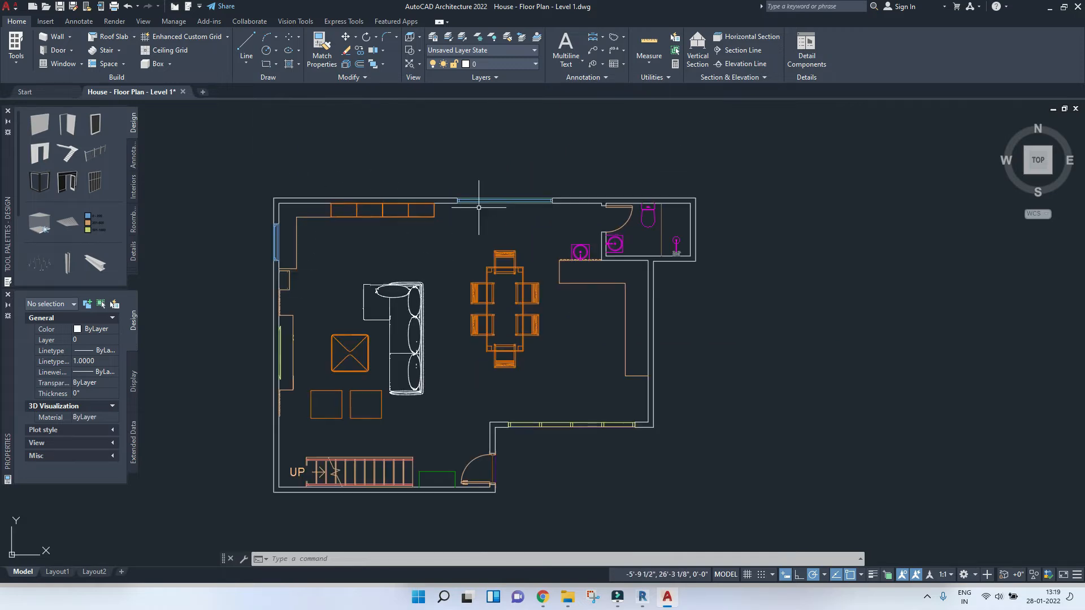
pyautogui.moveTo(479, 208); pyautogui.dragTo(500, 205, button='middle')
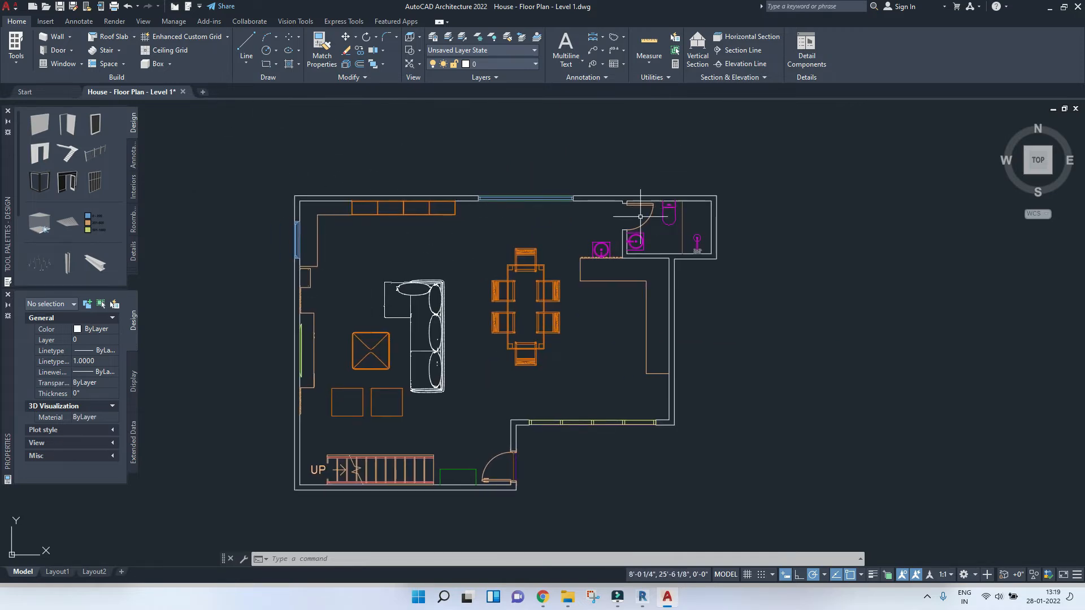
pyautogui.moveTo(554, 271); pyautogui.dragTo(652, 224, button='middle')
pyautogui.scroll(-2, 653, 224)
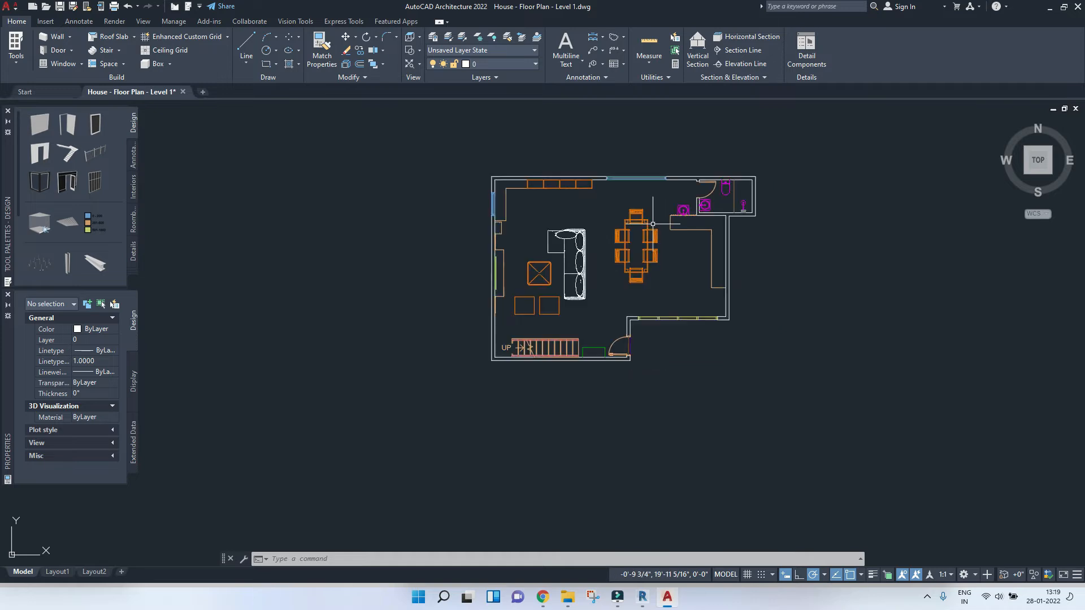
pyautogui.scroll(-2, 653, 224)
pyautogui.scroll(6, 653, 231)
pyautogui.scroll(-4, 653, 240)
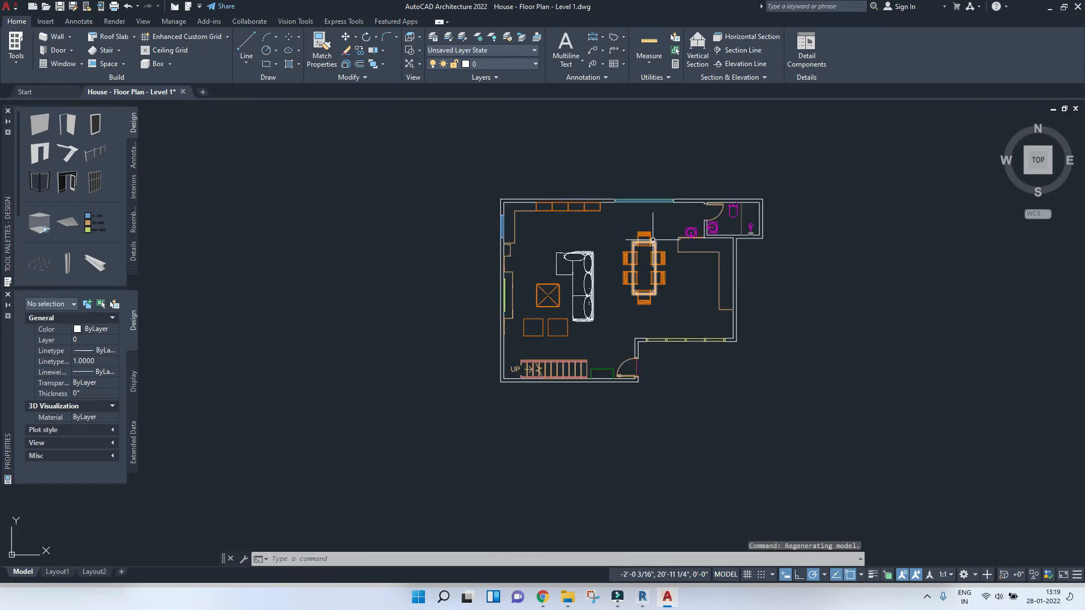
pyautogui.moveTo(652, 239); pyautogui.dragTo(619, 235, button='middle')
# Select the entire floor plan with a selection window and inspect its objects
pyautogui.click(460, 177)
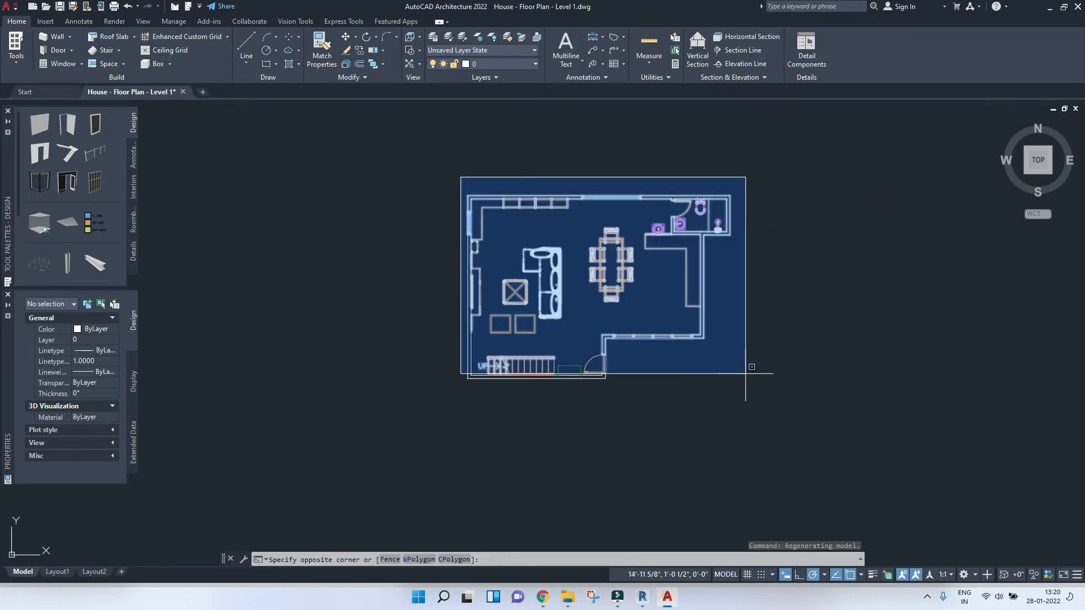
pyautogui.click(748, 416)
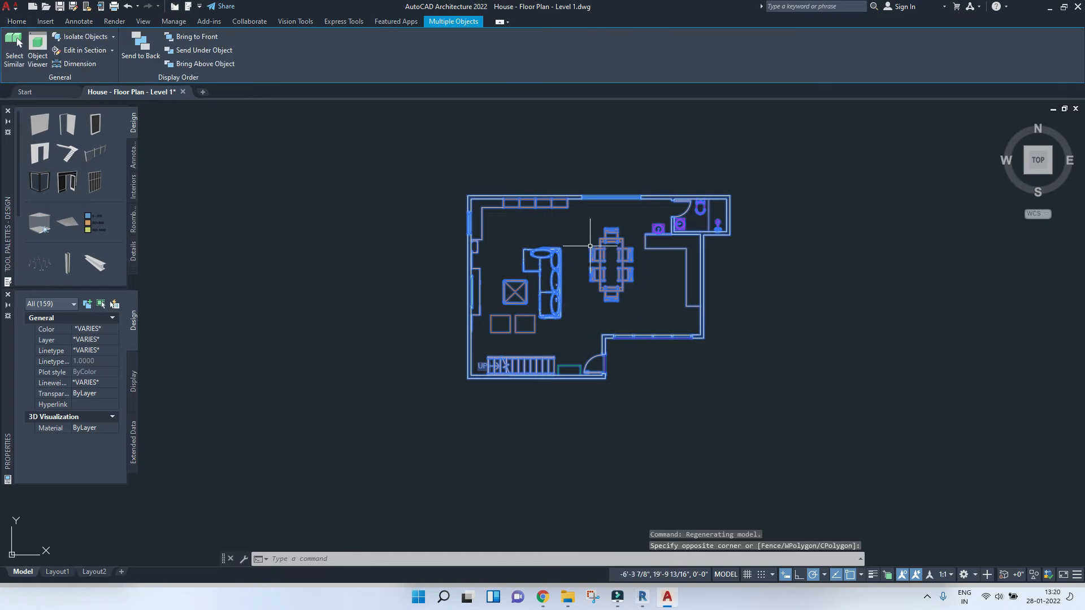
pyautogui.scroll(4, 590, 246)
pyautogui.scroll(-2, 588, 244)
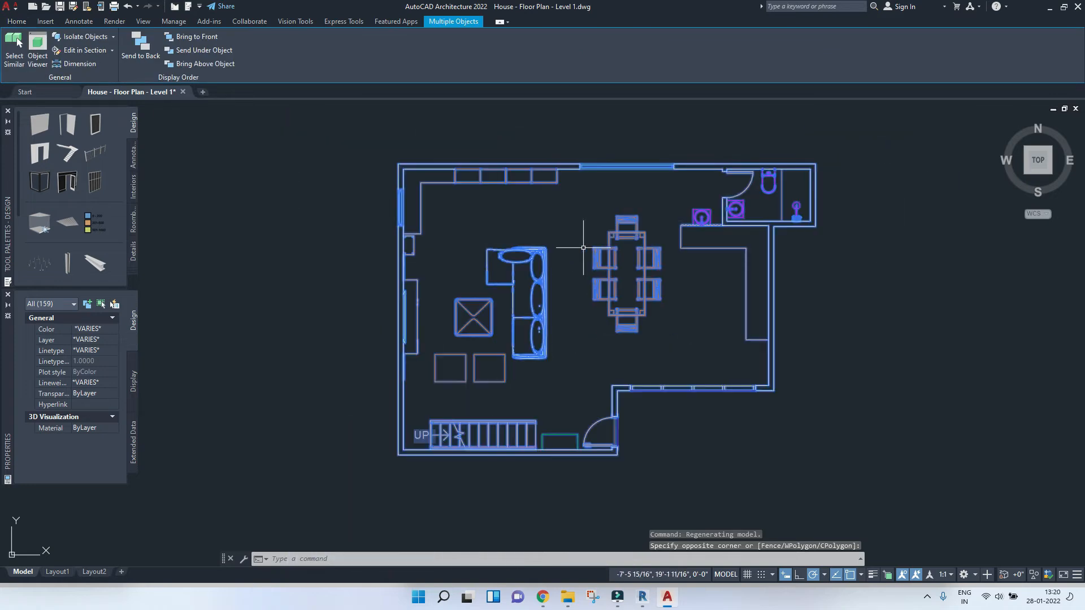
# Close AutoCAD without saving the drawing and switch to the Level 1 floor plan of Project1 in Revit
pyautogui.click(1076, 6)
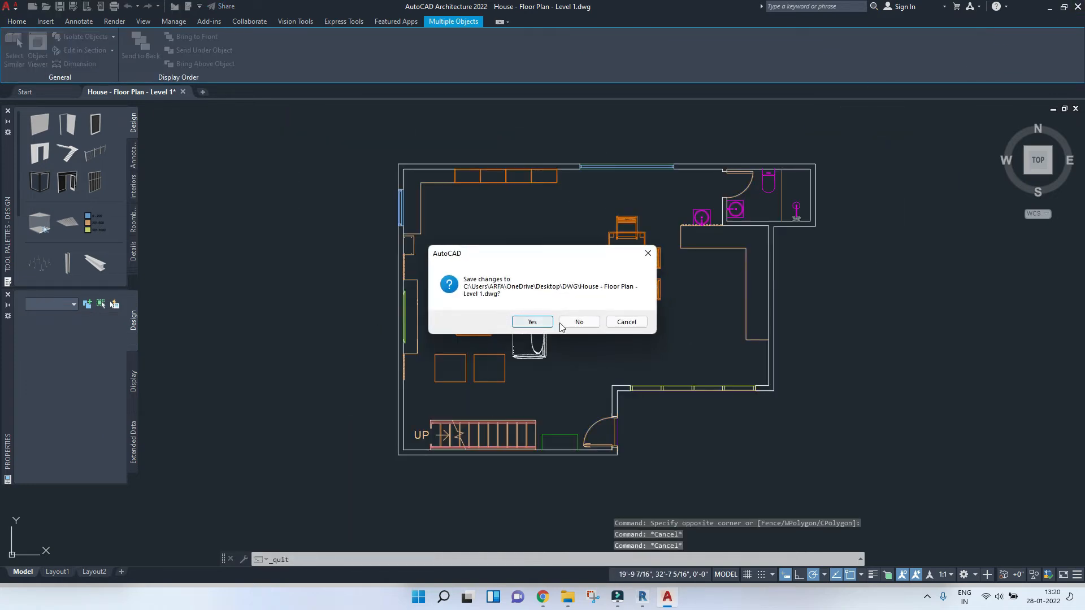
pyautogui.click(571, 325)
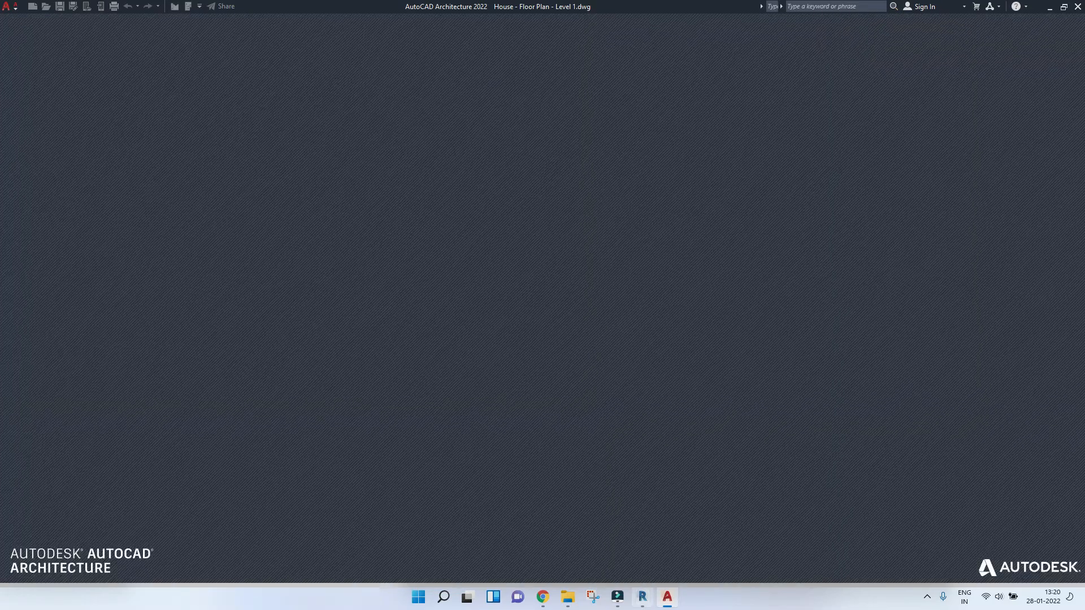
pyautogui.click(269, 295)
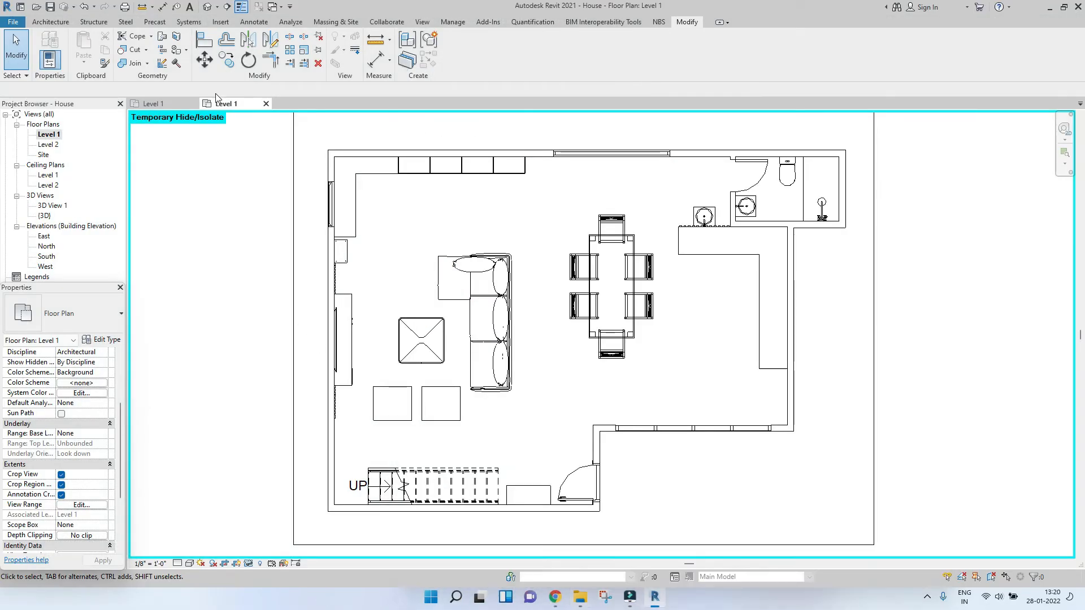
pyautogui.click(162, 103)
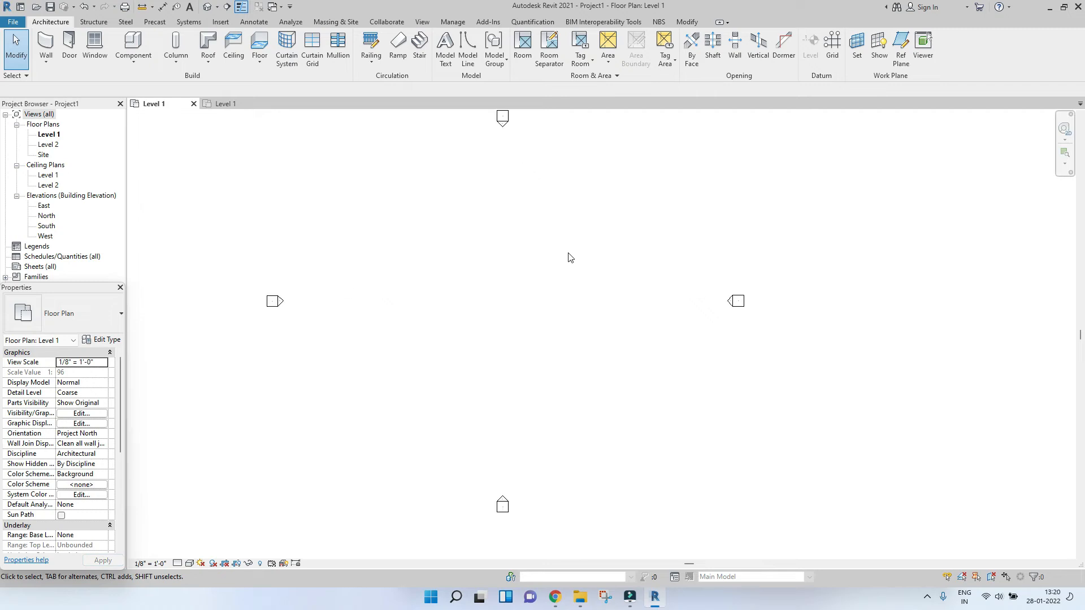
pyautogui.scroll(1, 523, 262)
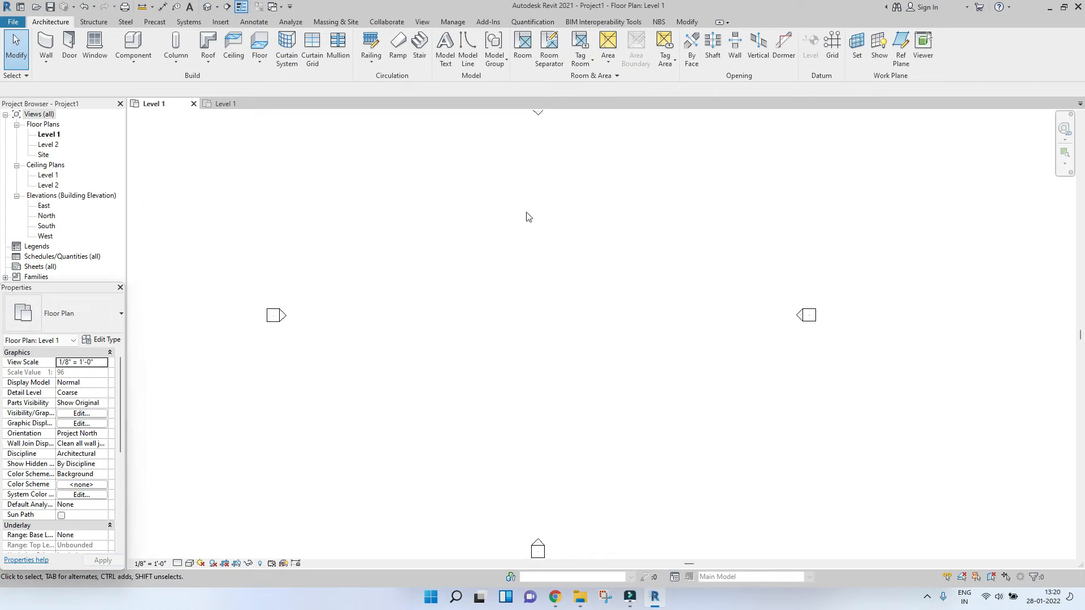
pyautogui.moveTo(527, 216); pyautogui.dragTo(552, 242, button='middle')
pyautogui.scroll(-1, 534, 230)
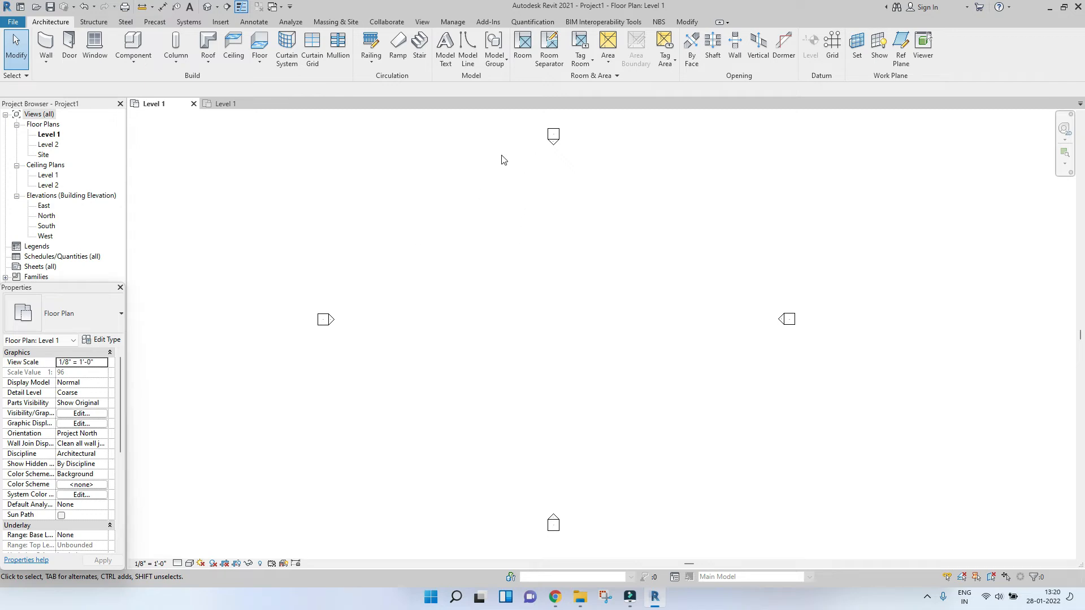
pyautogui.click(220, 21)
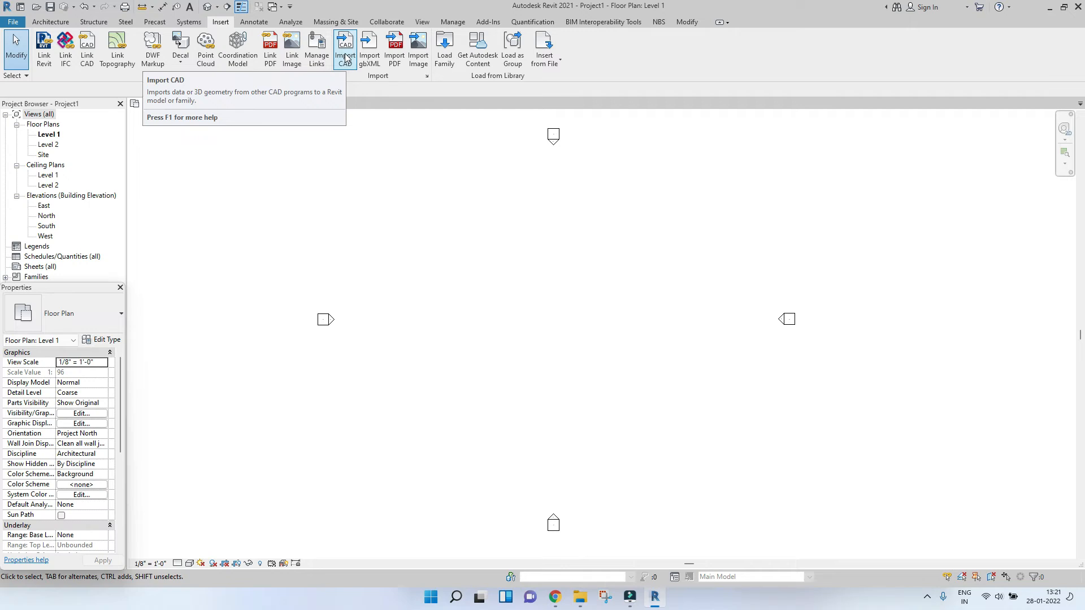
pyautogui.click(346, 57)
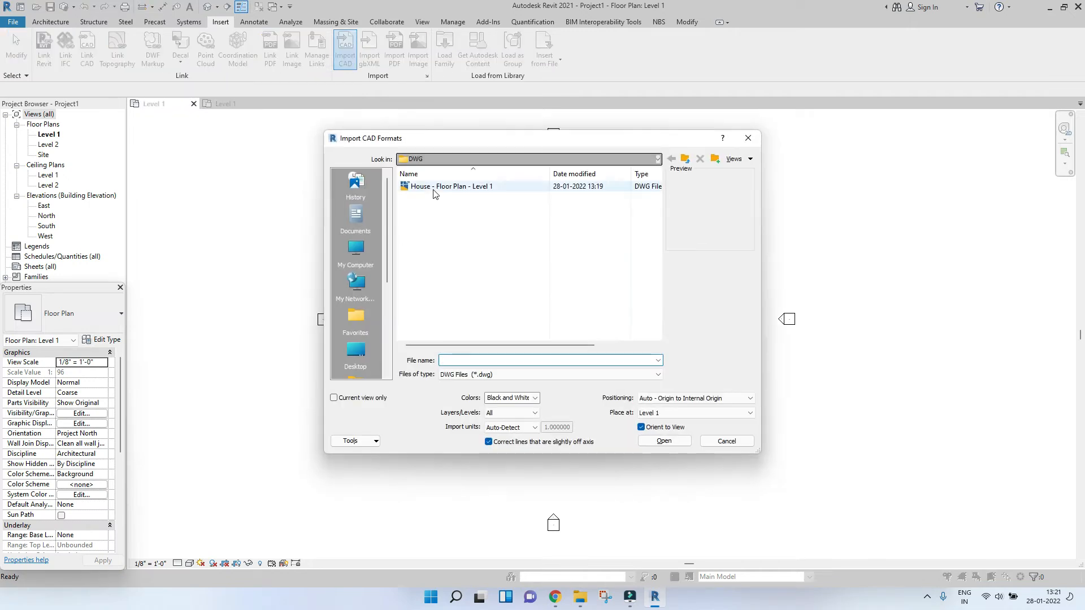
pyautogui.click(433, 189)
pyautogui.click(748, 138)
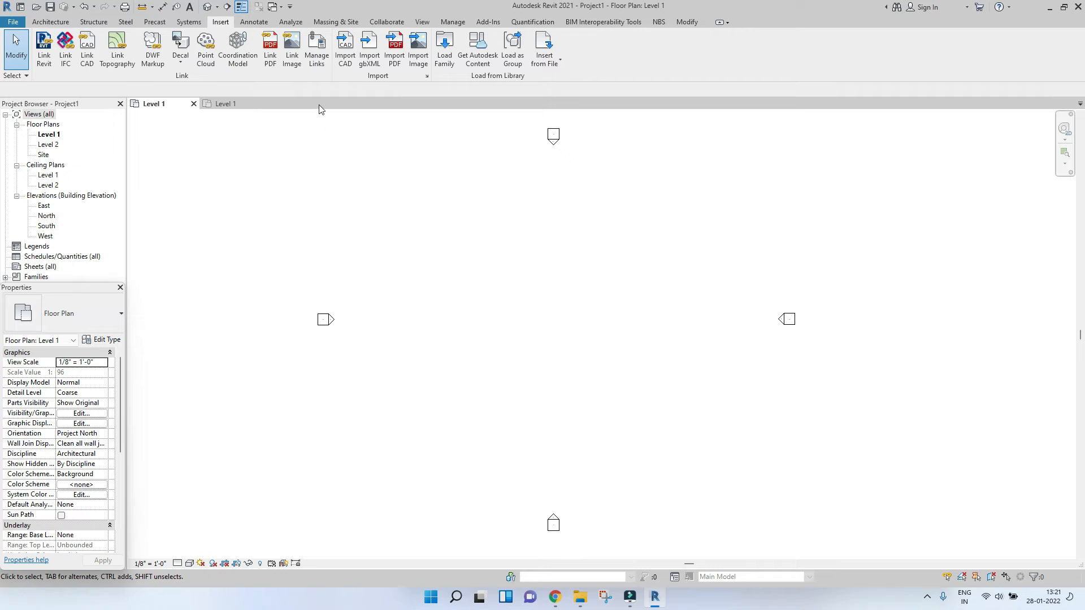
pyautogui.click(345, 48)
pyautogui.click(510, 187)
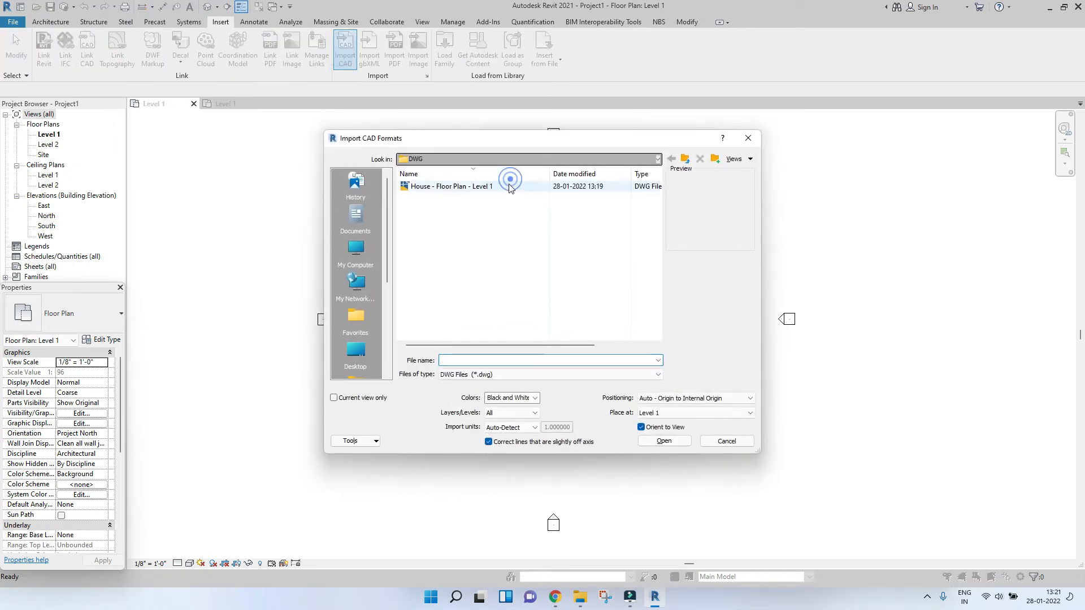
pyautogui.click(748, 138)
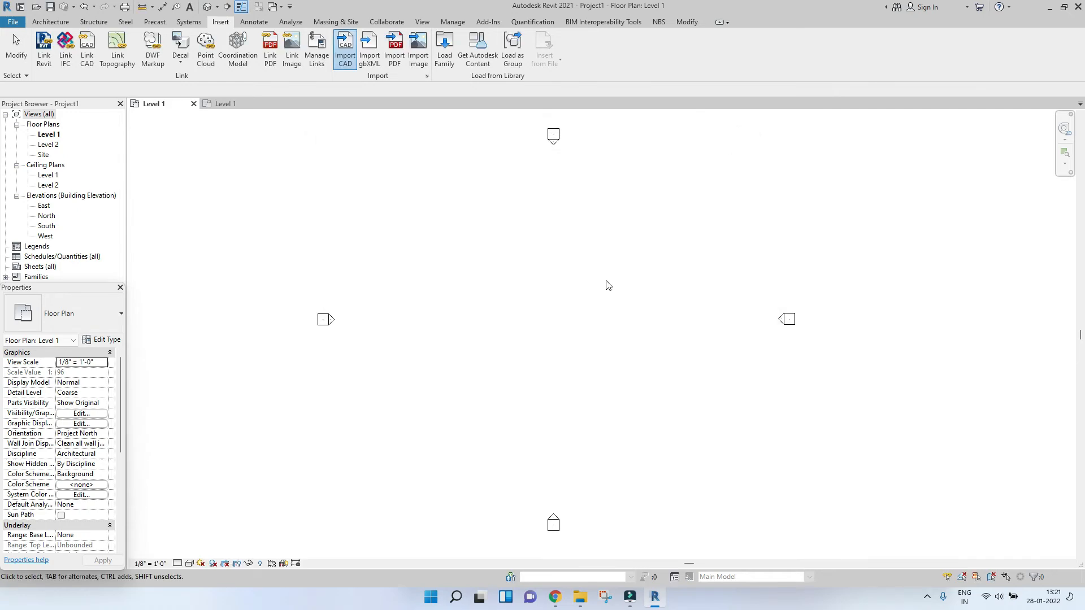
pyautogui.moveTo(560, 317); pyautogui.dragTo(564, 317, button='middle')
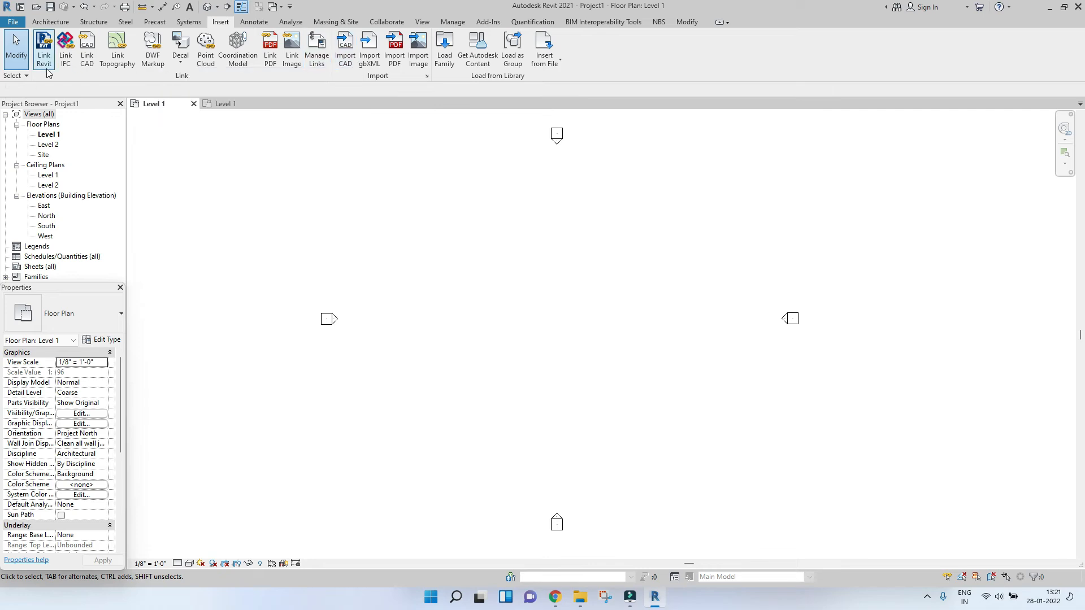
pyautogui.click(87, 56)
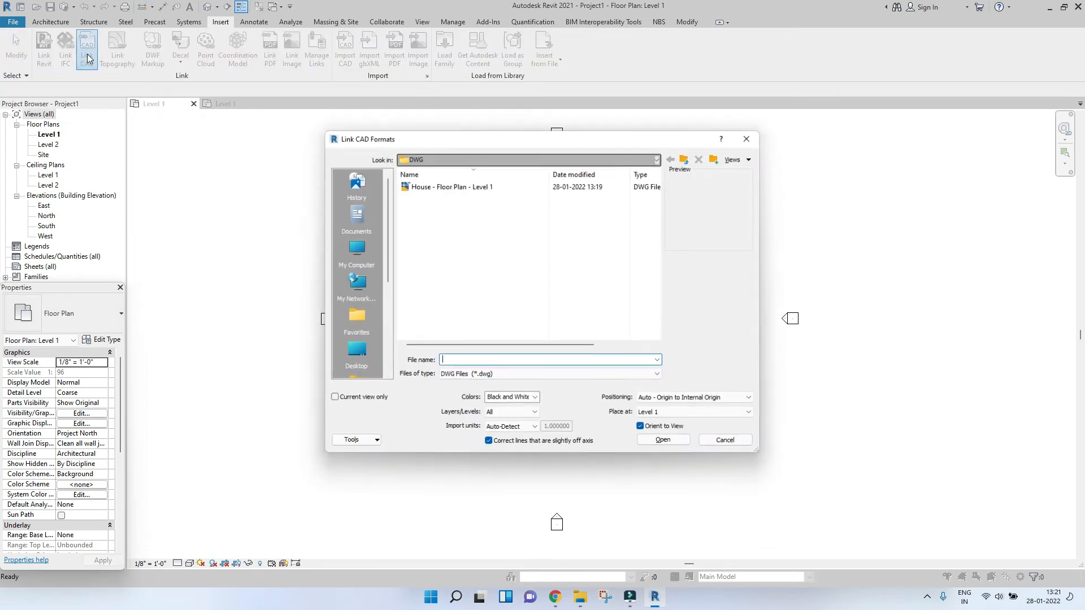
pyautogui.click(446, 187)
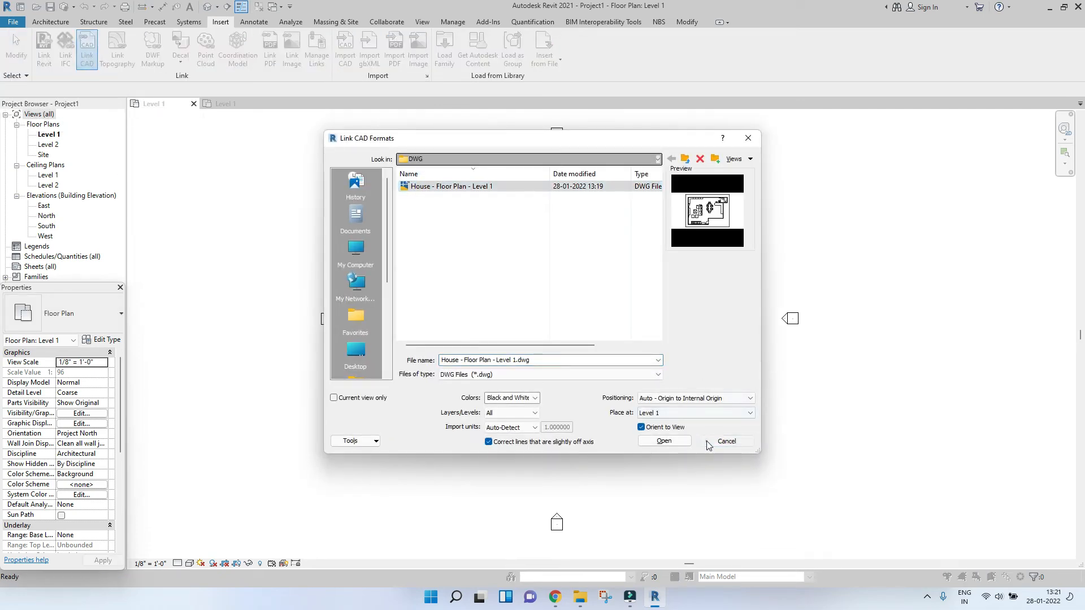
pyautogui.click(727, 441)
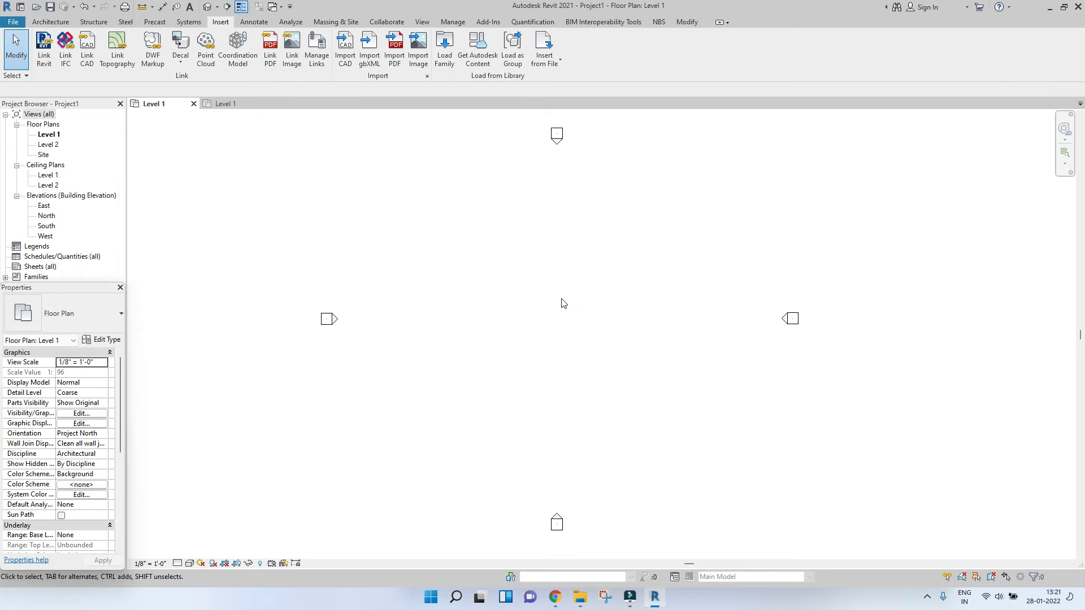
# Start a CAD import of "House - Floor Plan - Level 1" from the DWG folder with Colors set to Preserve
pyautogui.click(346, 56)
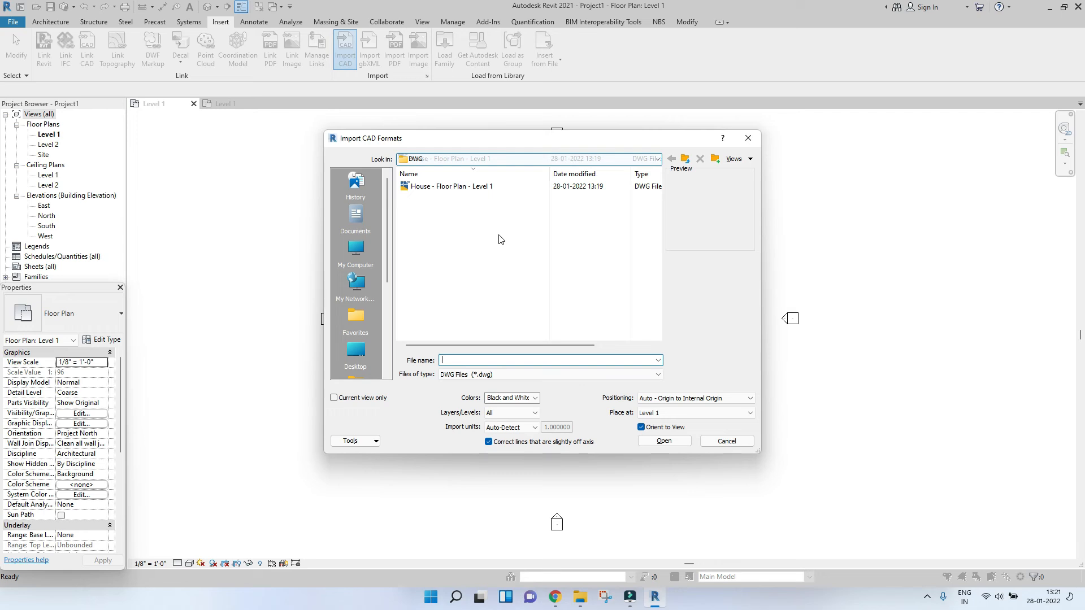
pyautogui.click(503, 186)
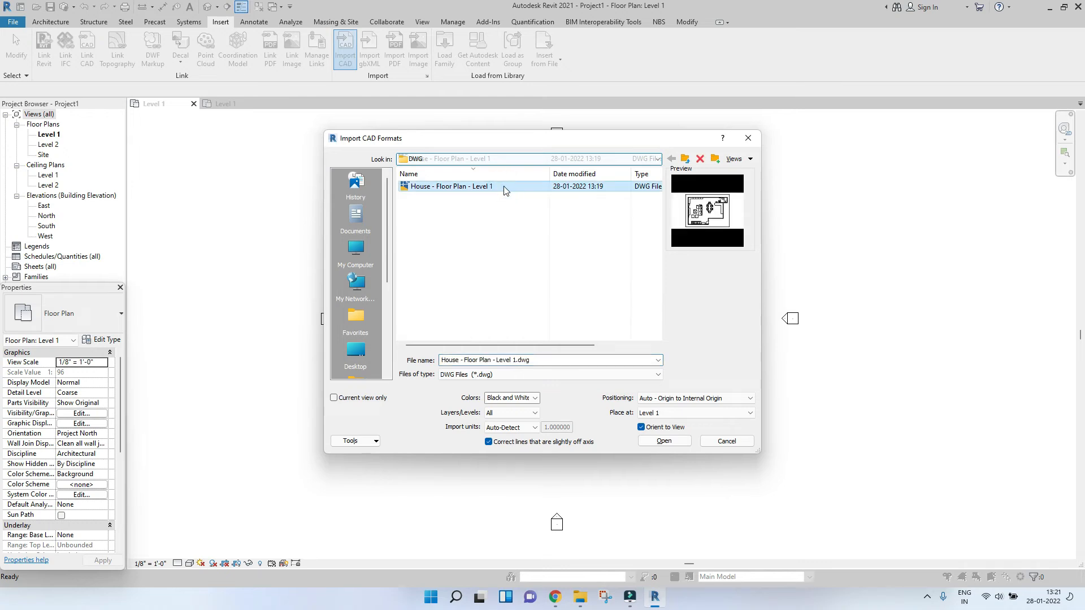
pyautogui.click(498, 215)
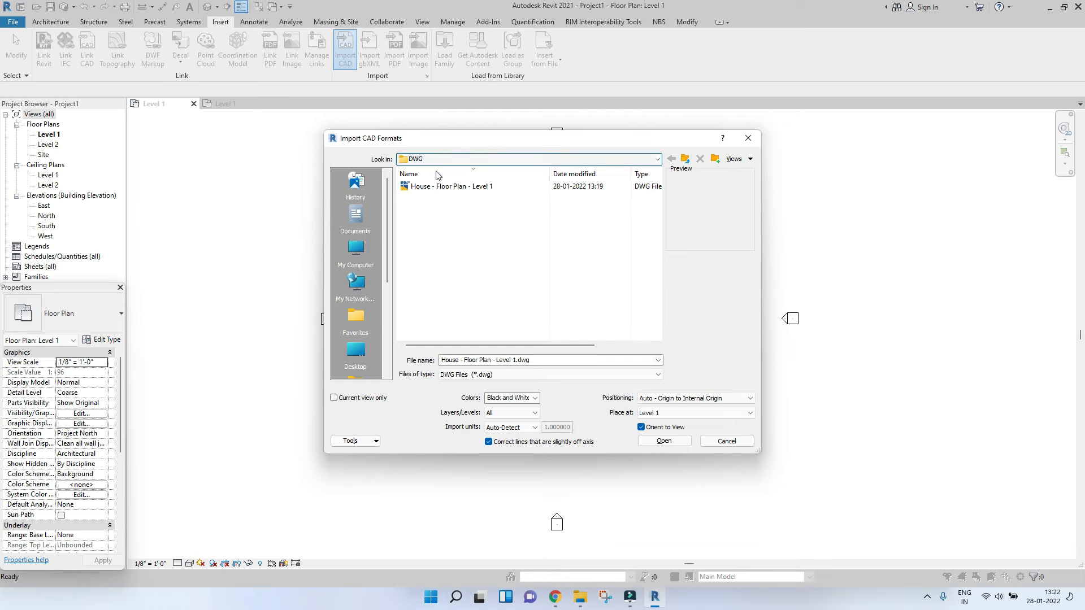
pyautogui.click(439, 189)
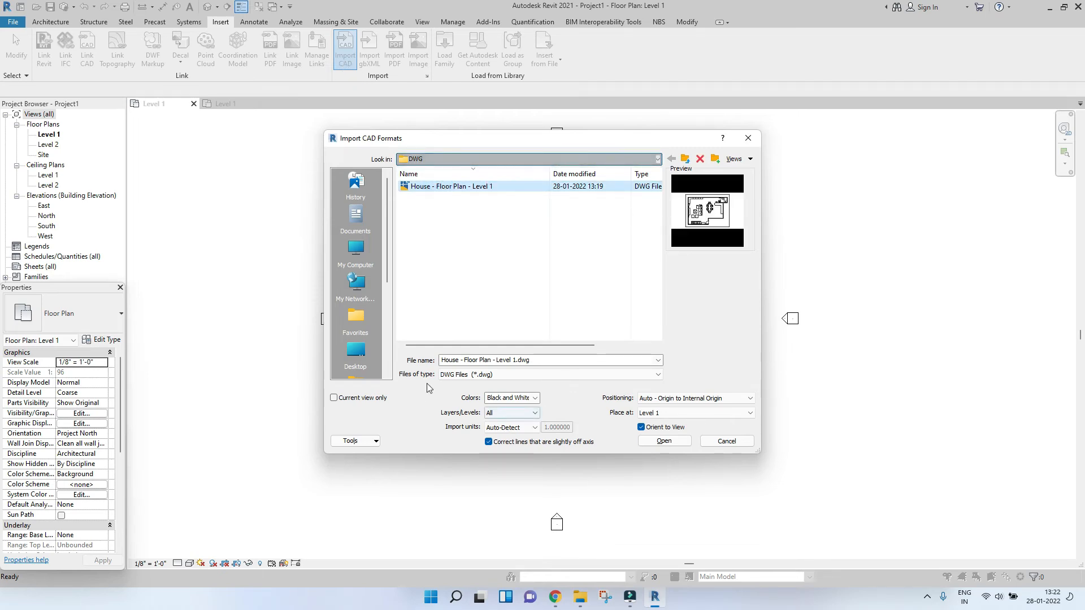
pyautogui.click(531, 400)
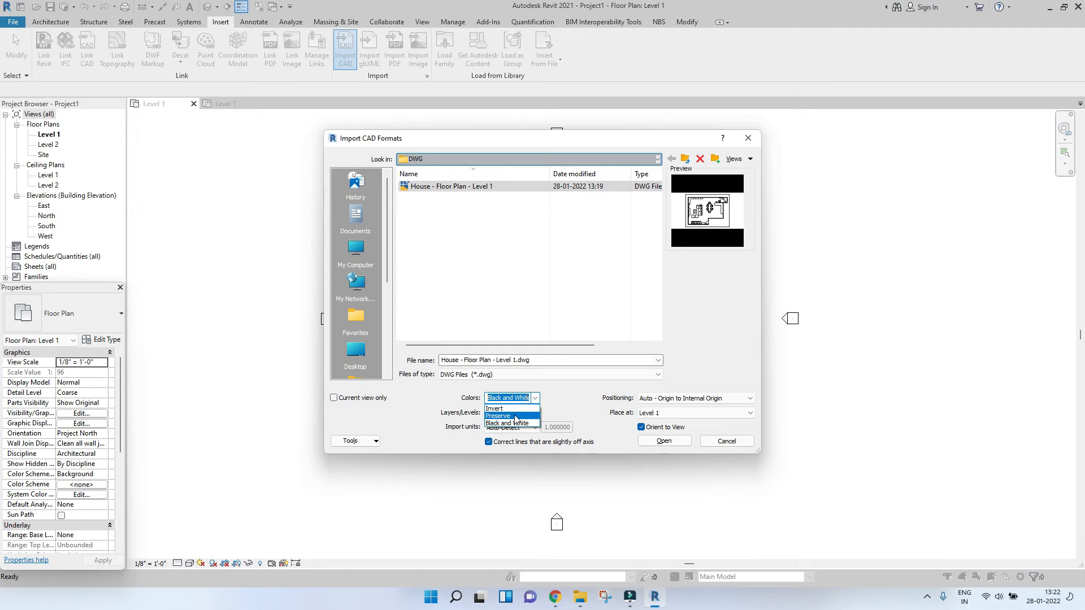
pyautogui.click(516, 417)
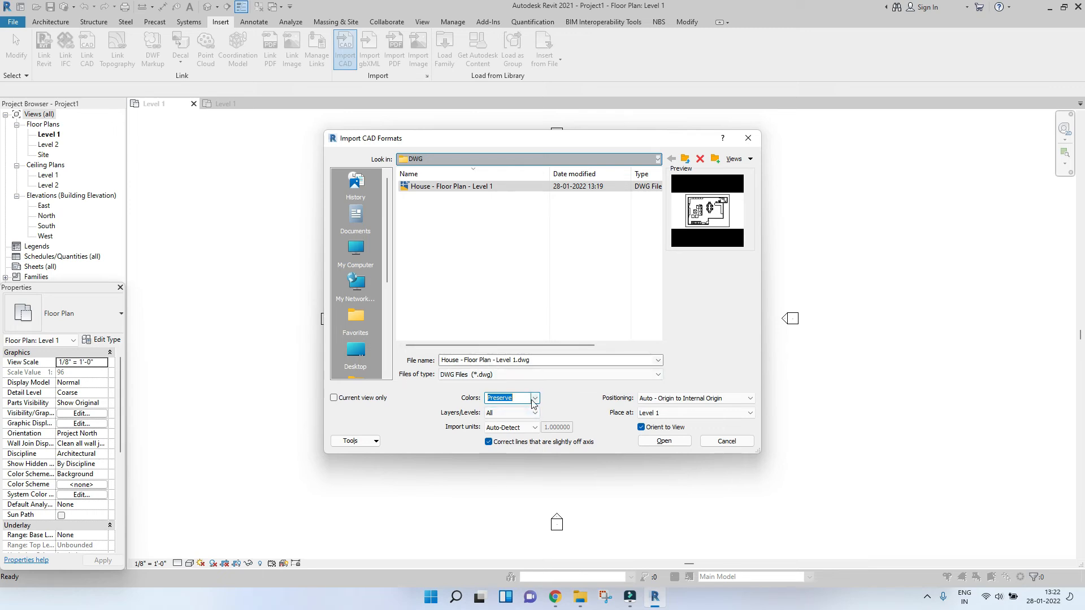
pyautogui.click(515, 398)
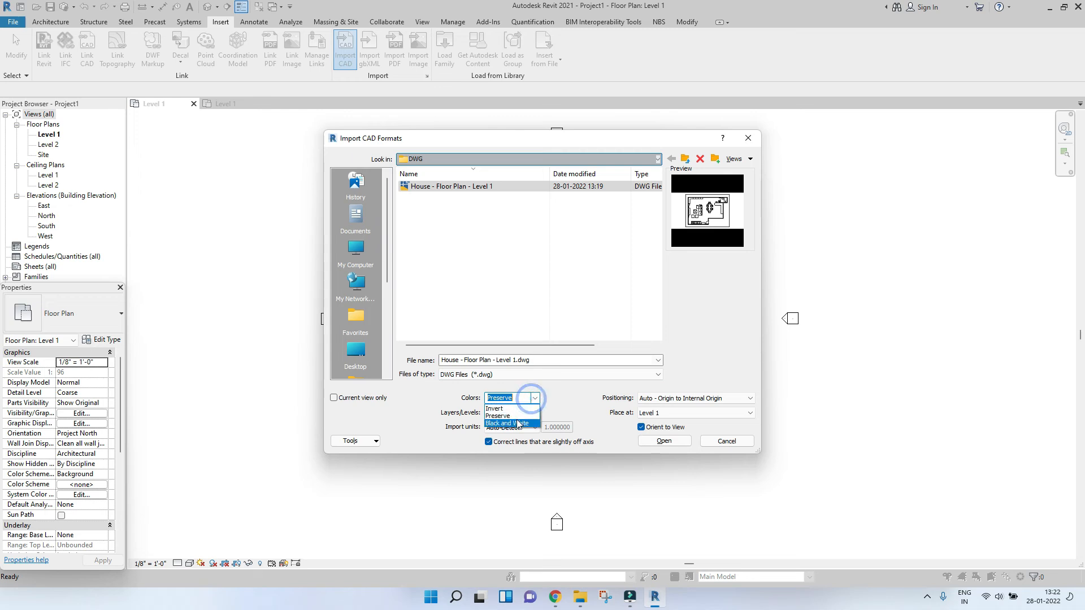
pyautogui.click(553, 315)
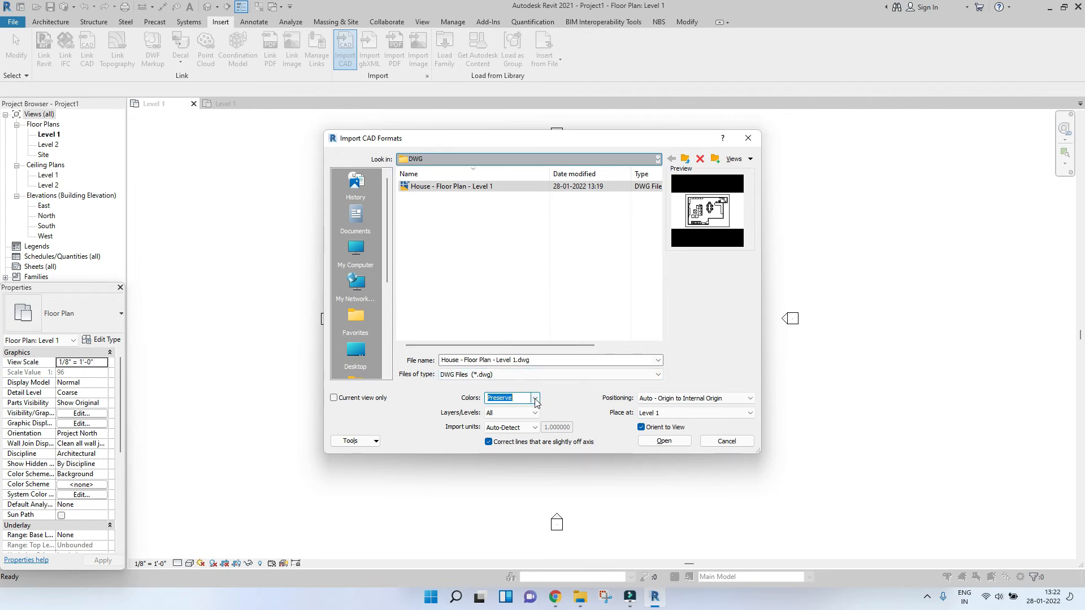
# Review the layer and unit options for the import, keeping Layers/Levels at All and Import units at Auto-Detect
pyautogui.click(518, 413)
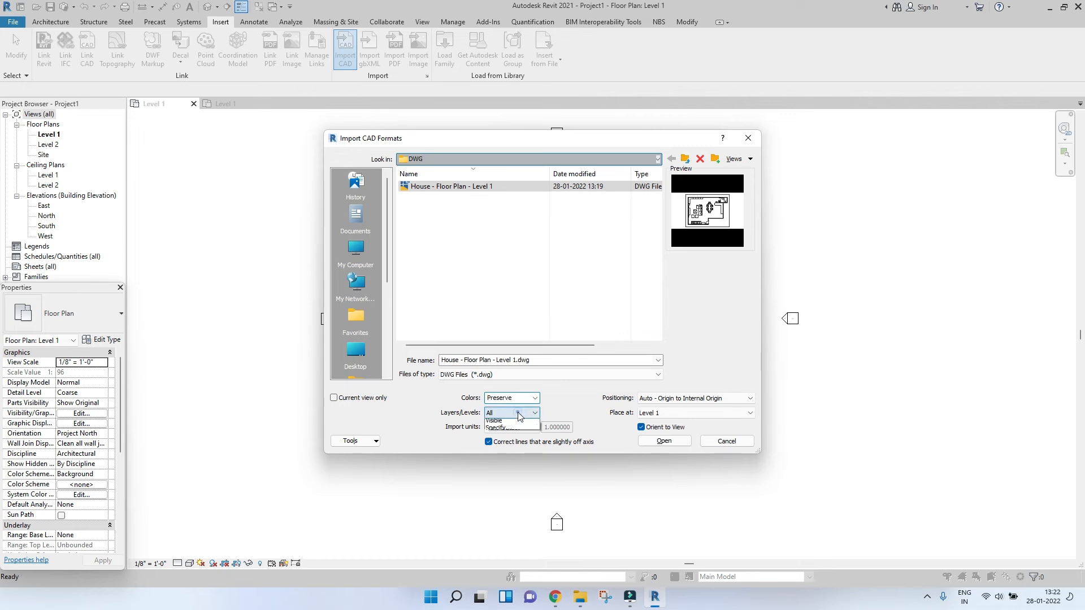
pyautogui.click(517, 413)
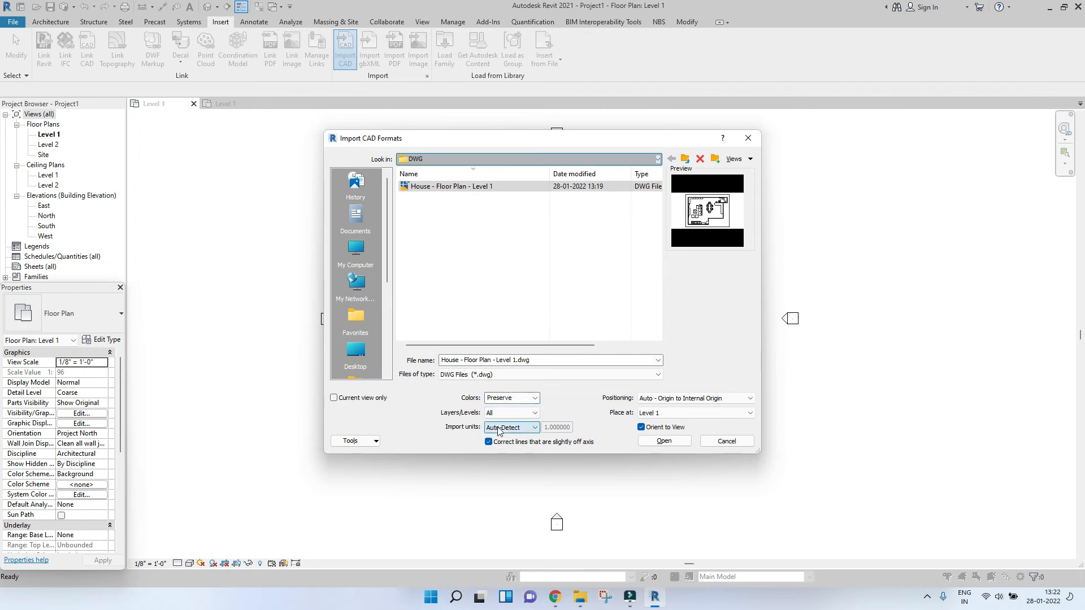
pyautogui.click(499, 427)
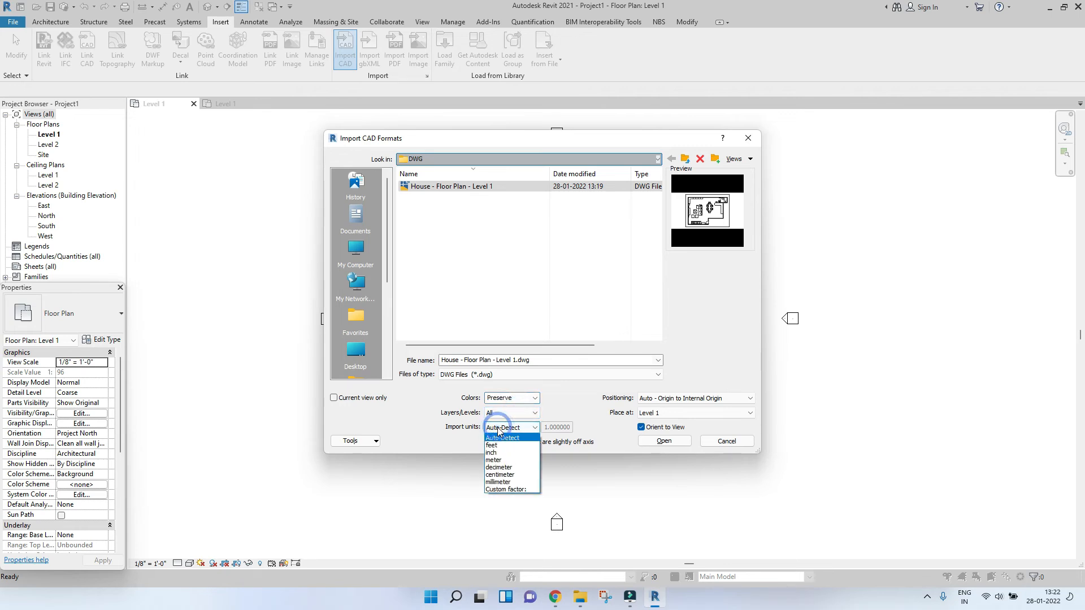
pyautogui.click(659, 416)
pyautogui.click(659, 416)
pyautogui.click(659, 416)
# Import the drawing positioned Auto - Origin to Internal Origin and placed at Level 1
pyautogui.click(670, 400)
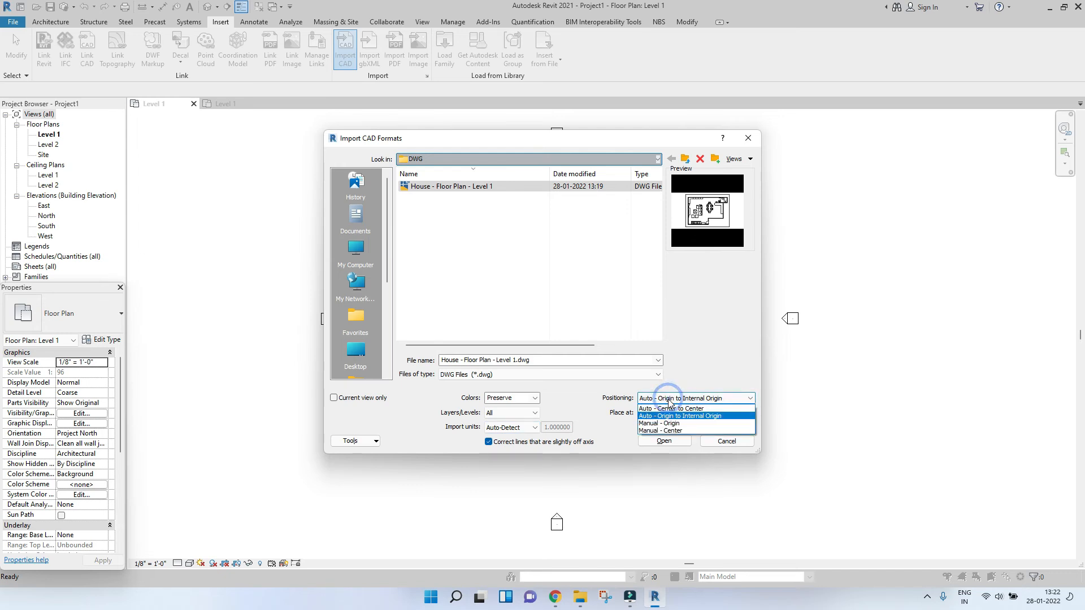
pyautogui.click(687, 399)
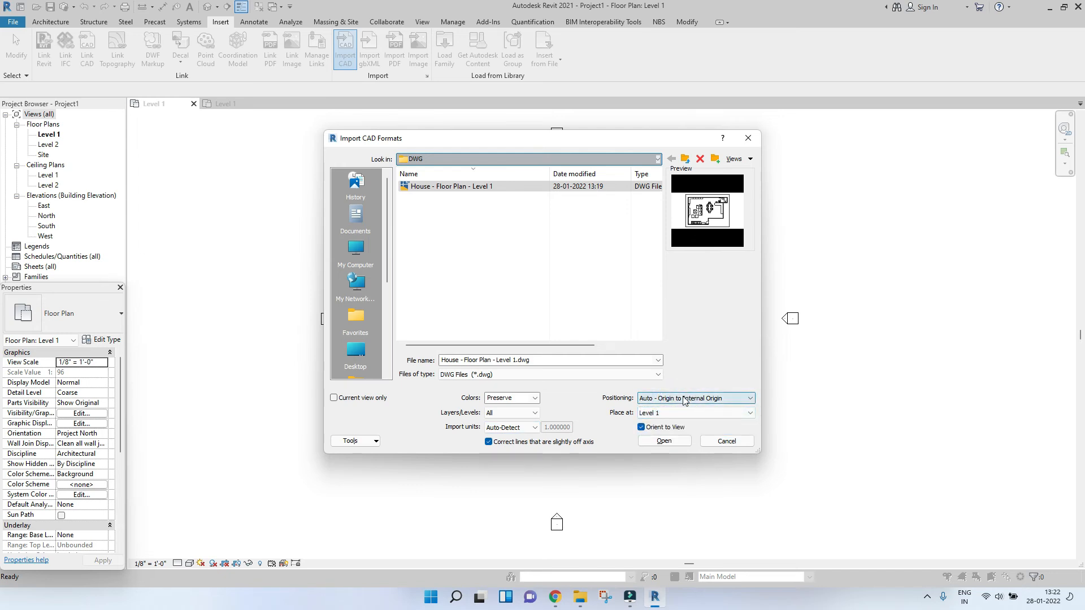
pyautogui.click(687, 398)
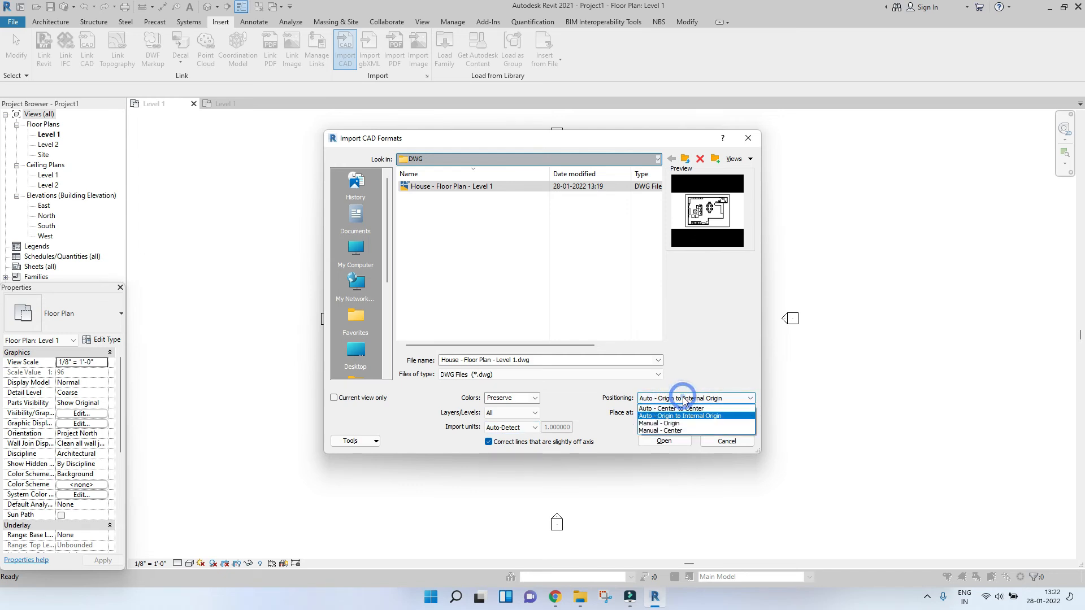
pyautogui.click(655, 417)
pyautogui.click(651, 413)
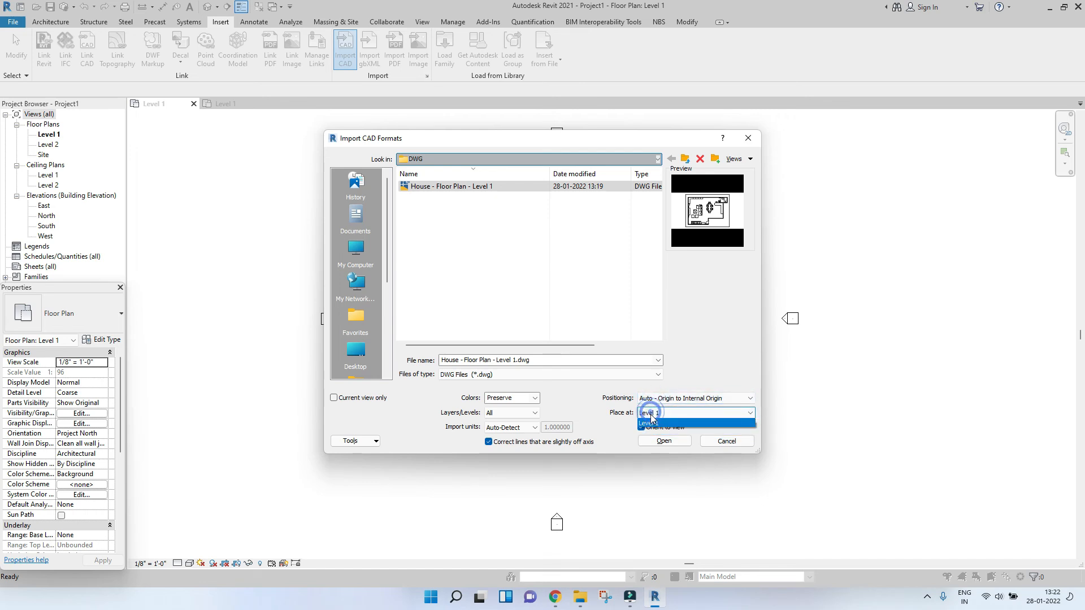
pyautogui.click(654, 416)
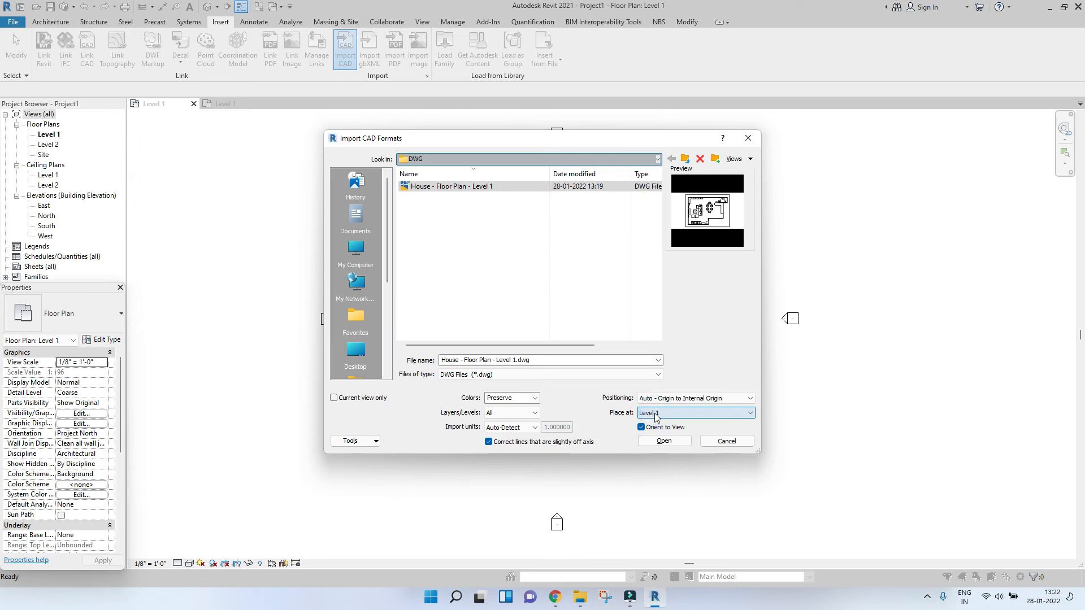
pyautogui.click(655, 415)
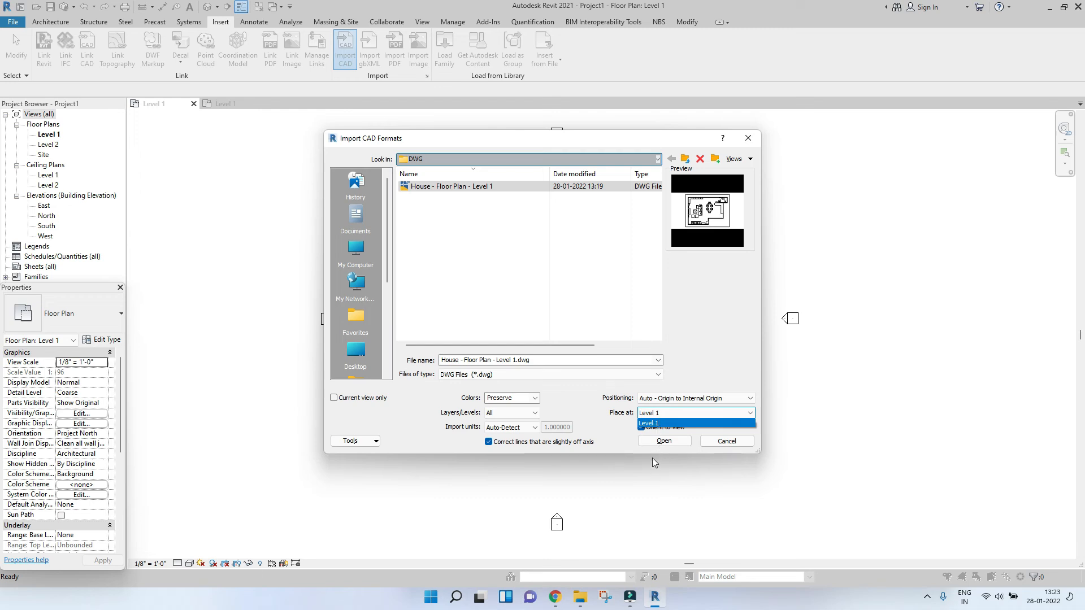
pyautogui.click(640, 413)
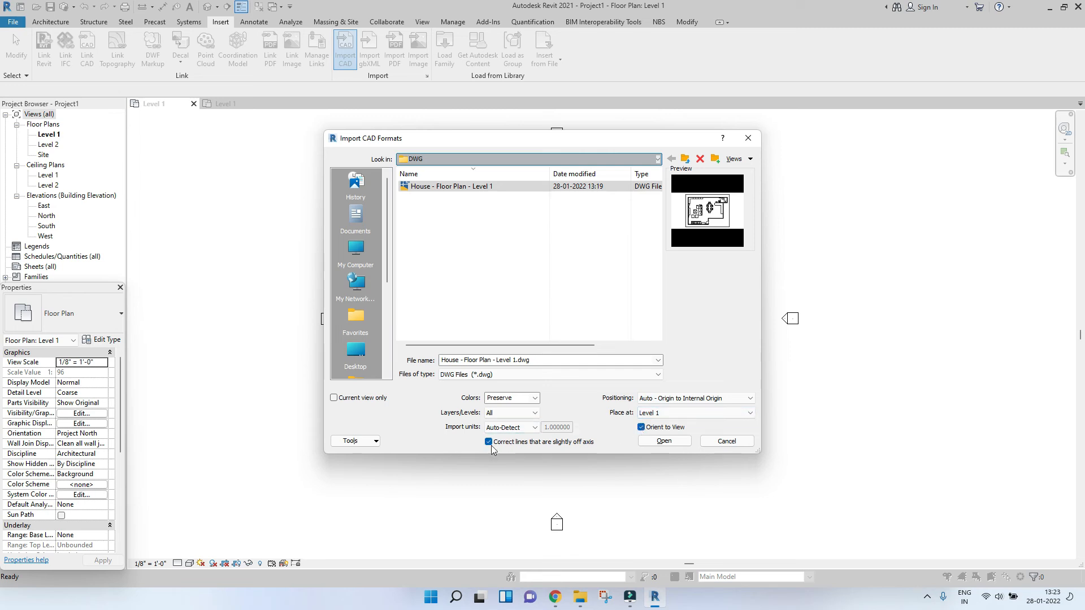
pyautogui.click(655, 445)
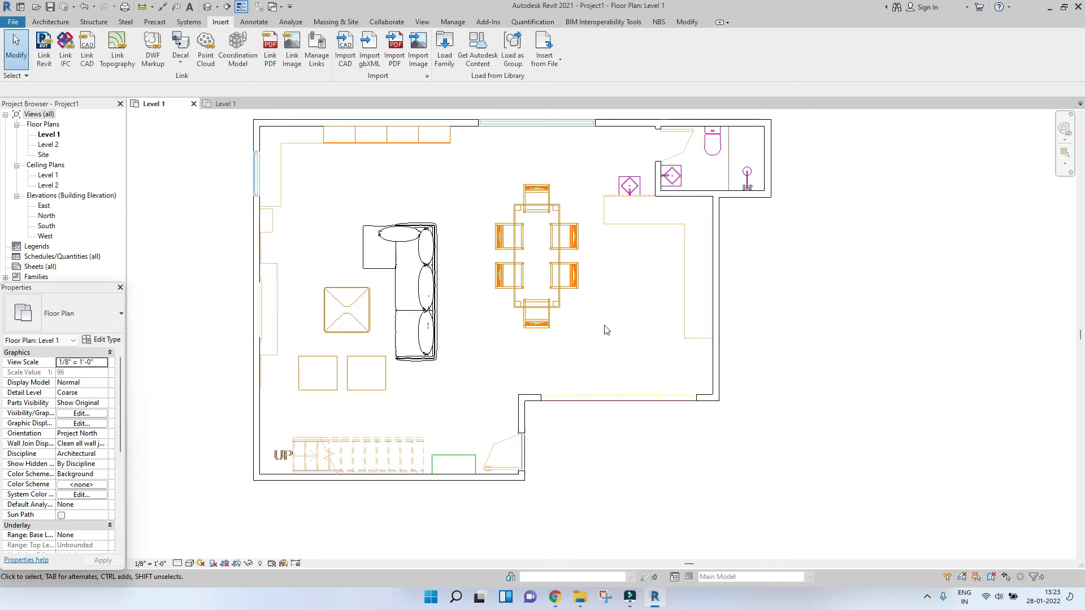
# Examine the imported floor plan's walls, dining area, bathroom fixtures and living room furniture up close
pyautogui.scroll(5, 565, 384)
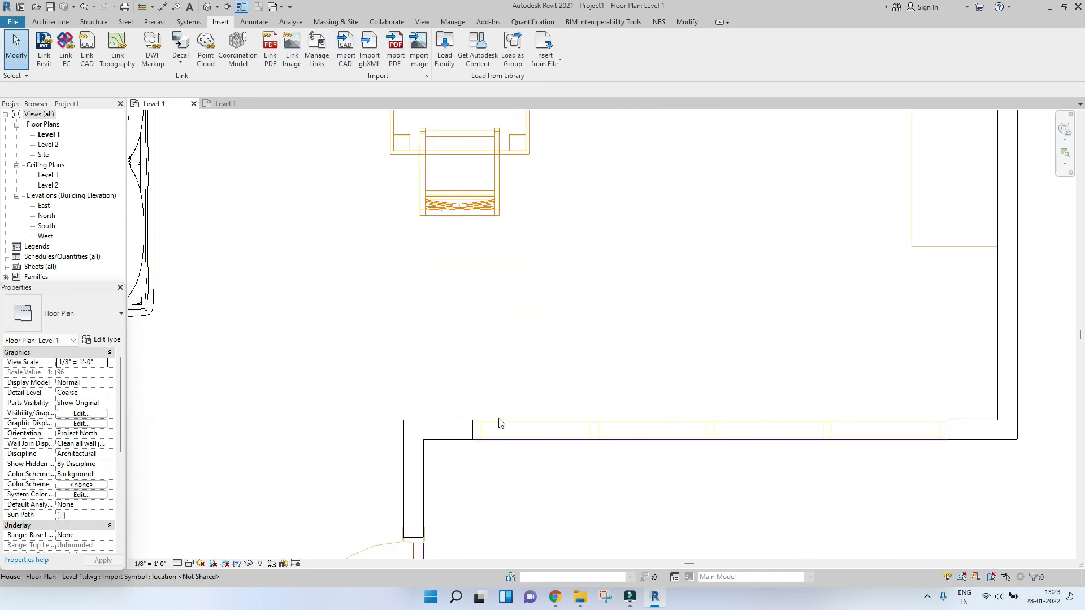
pyautogui.scroll(-5, 649, 444)
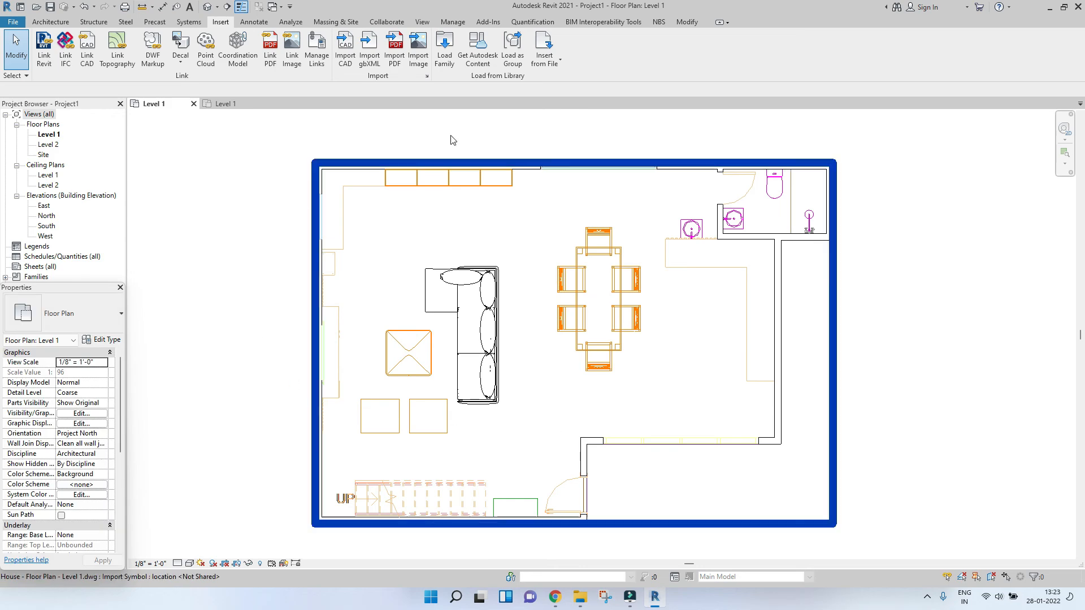
pyautogui.scroll(-2, 462, 235)
pyautogui.scroll(5, 722, 190)
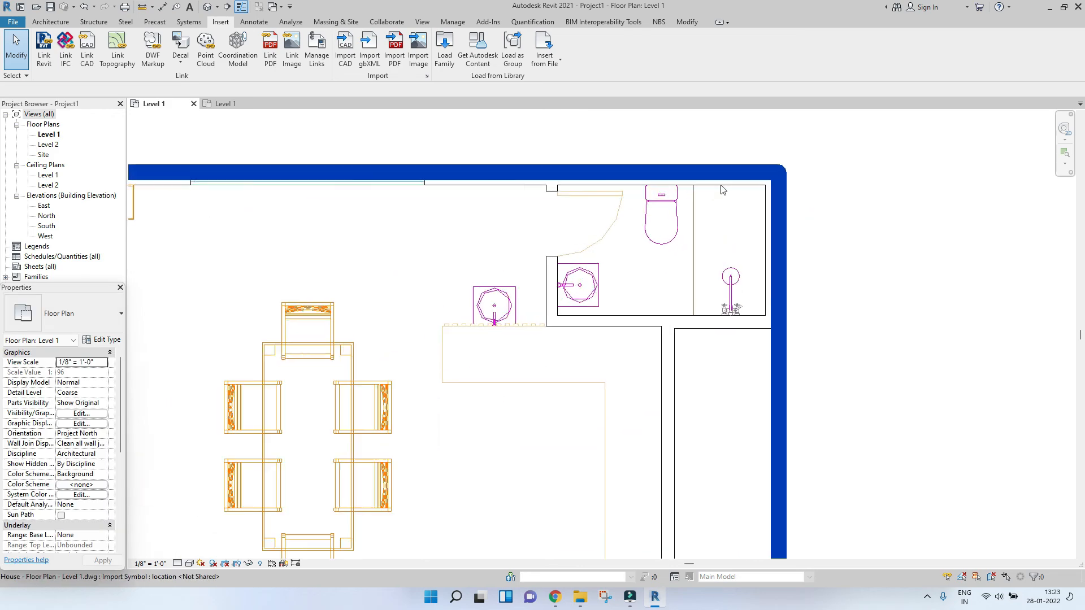
pyautogui.scroll(2, 722, 189)
pyautogui.moveTo(534, 269); pyautogui.dragTo(866, 256, button='middle')
pyautogui.moveTo(484, 314); pyautogui.dragTo(721, 302, button='middle')
pyautogui.scroll(-3, 722, 302)
pyautogui.moveTo(503, 312); pyautogui.dragTo(744, 325, button='middle')
pyautogui.scroll(-4, 587, 295)
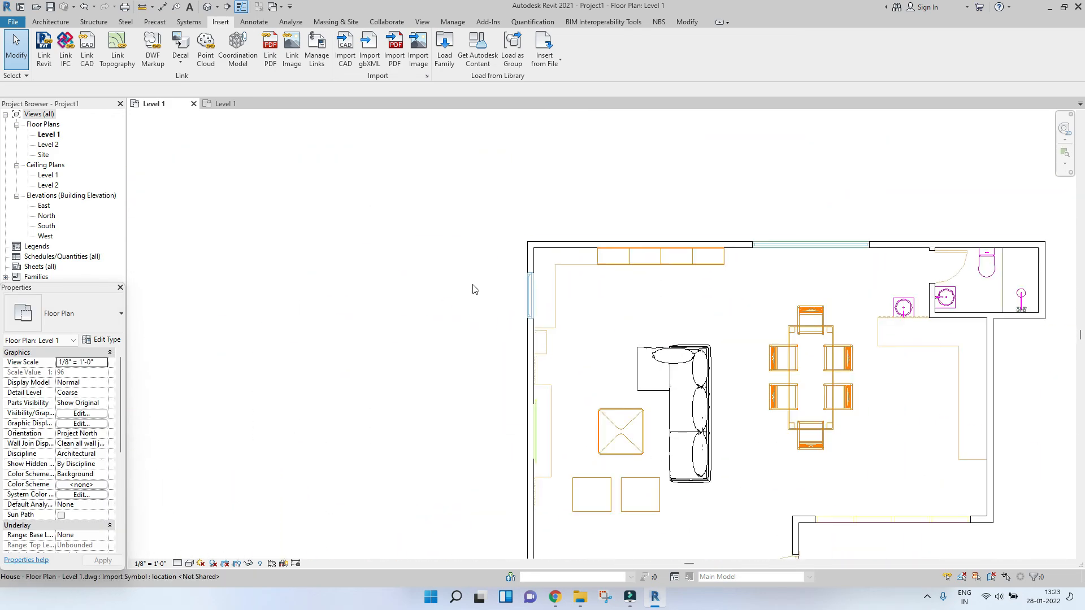
pyautogui.scroll(2, 477, 276)
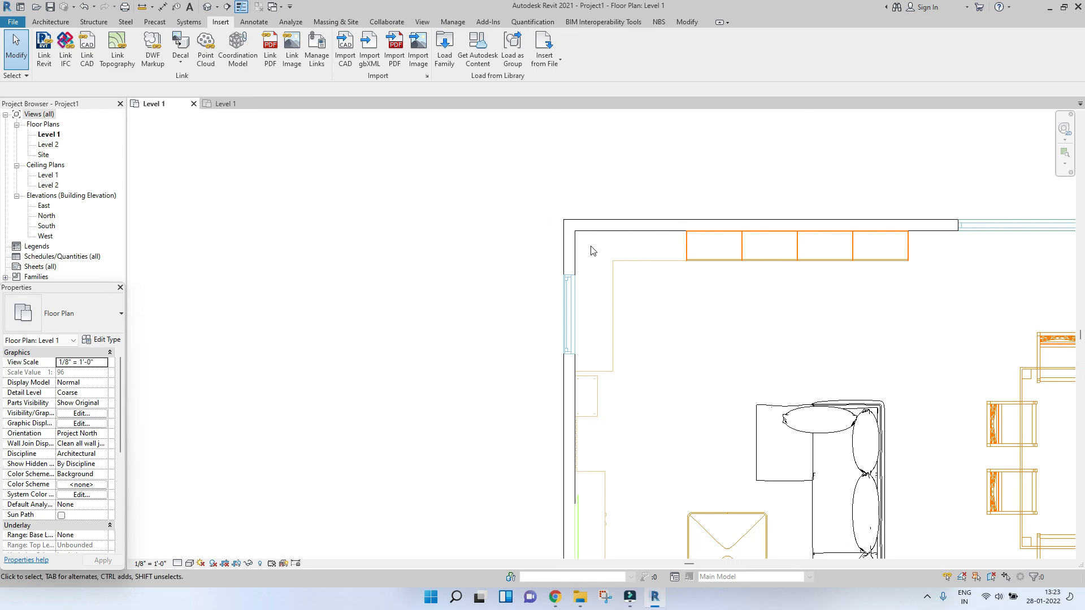
# Dimension the thickness of the imported plan's upper exterior wall with an aligned dimension beside the upper-left corner
pyautogui.press('d')
pyautogui.press('i')
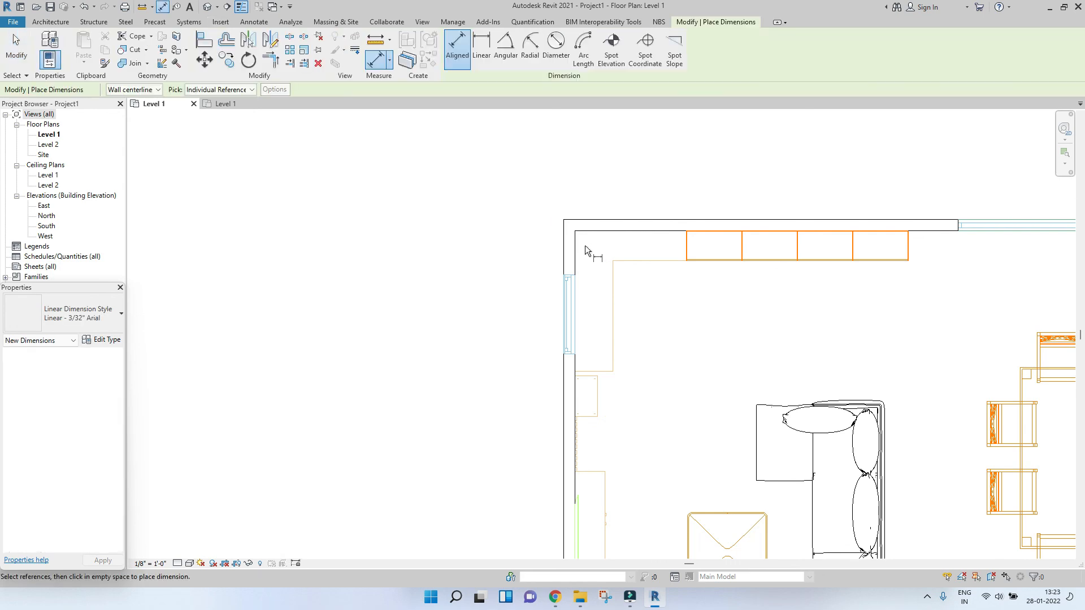
pyautogui.click(591, 226)
pyautogui.scroll(-3, 599, 214)
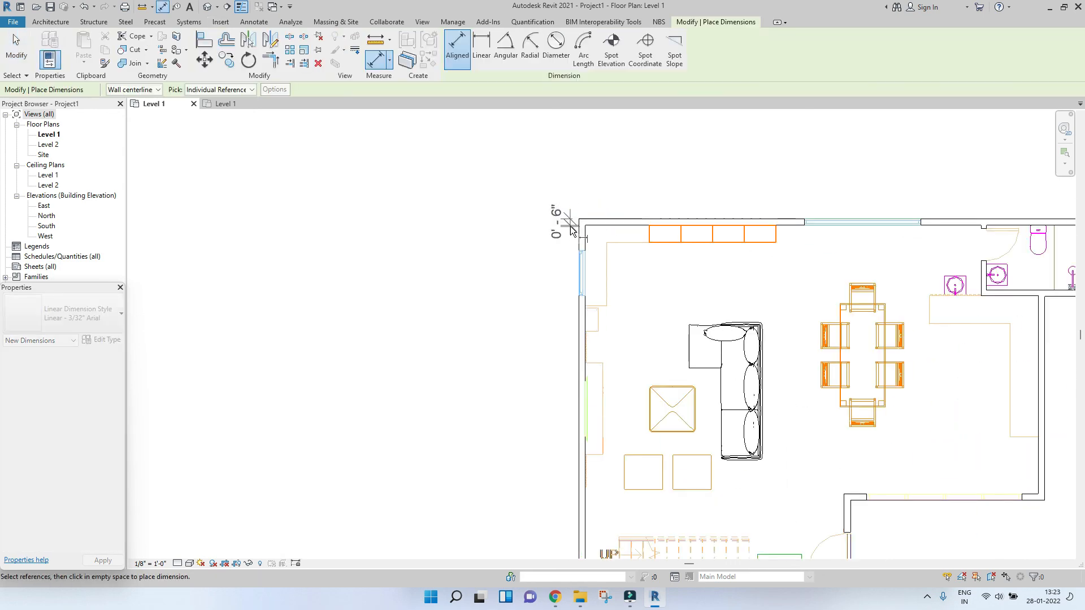
pyautogui.scroll(5, 565, 217)
pyautogui.click(452, 223)
pyautogui.scroll(-2, 454, 218)
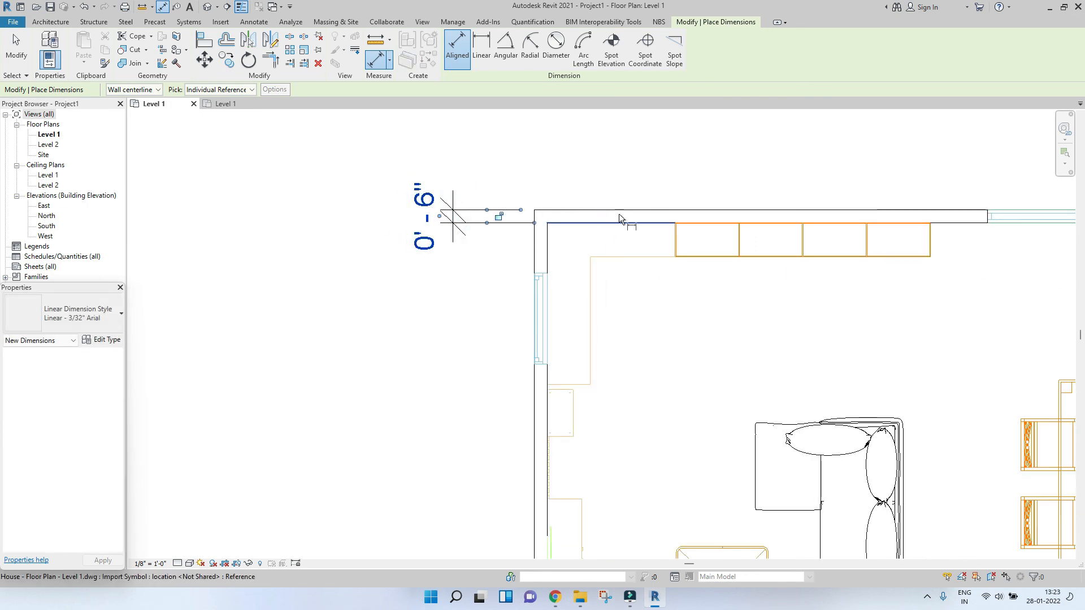
pyautogui.press('Escape')
pyautogui.press('Escape')
# Delete the wall thickness dimension beside the plan's upper-left corner
pyautogui.scroll(-1, 490, 225)
pyautogui.scroll(-2, 489, 225)
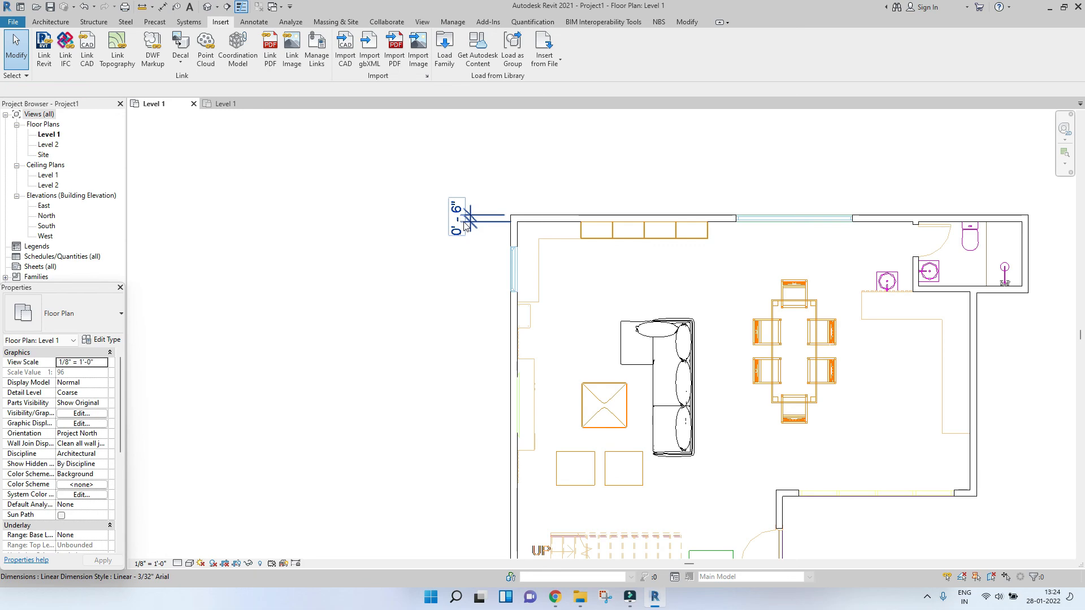
pyautogui.press('Delete')
# Examine the imported plan's staircase and entrance area up close, and the plan as a whole
pyautogui.moveTo(621, 334); pyautogui.dragTo(484, 273, button='middle')
pyautogui.scroll(-3, 484, 273)
pyautogui.scroll(5, 506, 406)
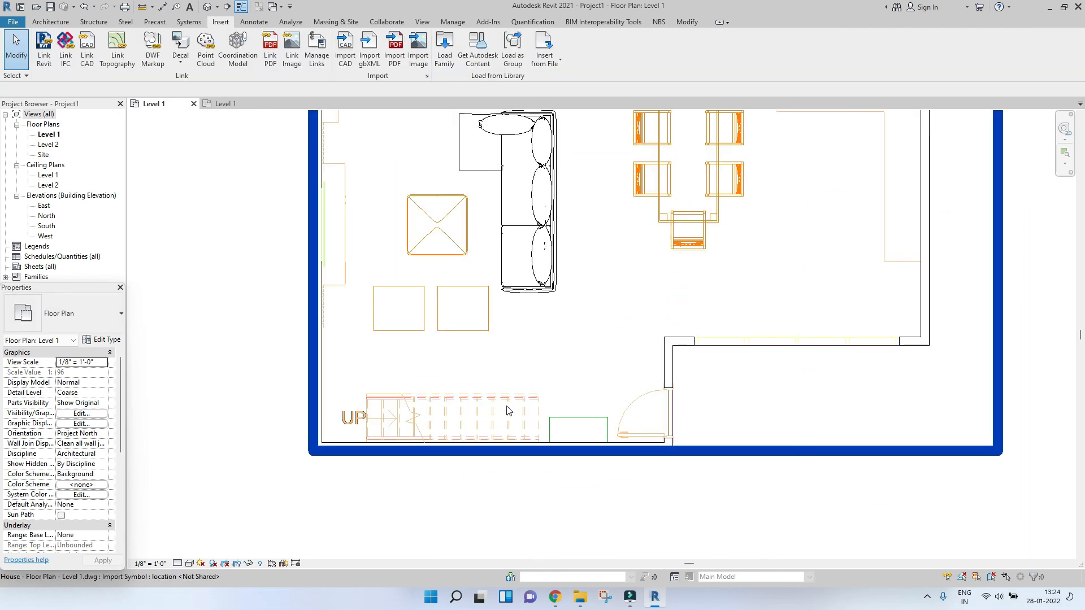
pyautogui.moveTo(506, 407); pyautogui.dragTo(380, 433, button='middle')
pyautogui.scroll(-3, 381, 432)
pyautogui.scroll(-1, 382, 436)
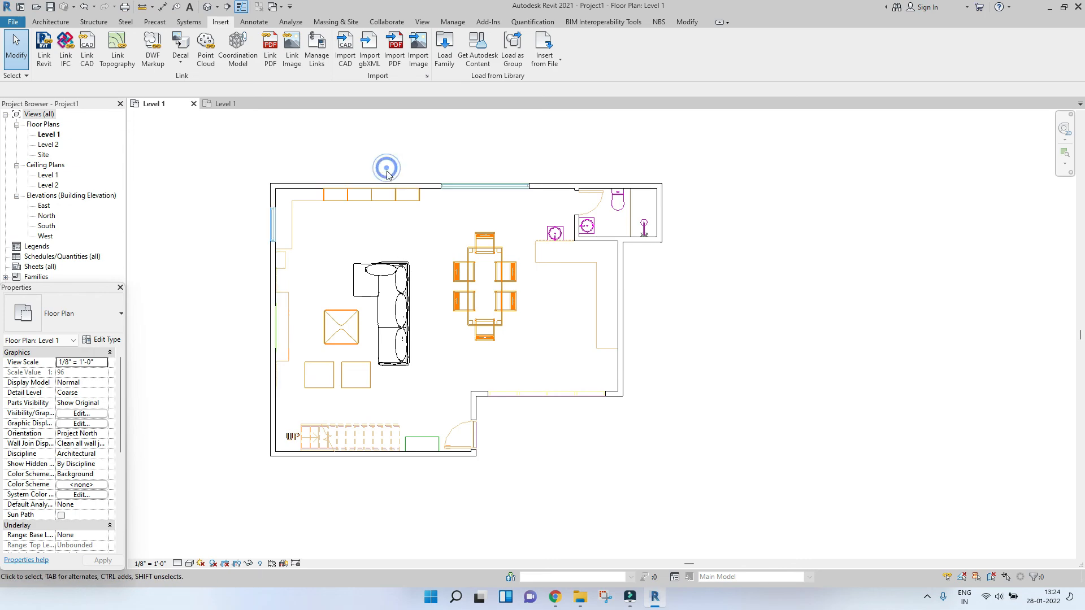
# Import the "House - Floor Plan - Level 1" DWG a second time, with its colors set to black and white
pyautogui.moveTo(422, 258); pyautogui.dragTo(427, 262, button='middle')
pyautogui.scroll(1, 423, 254)
pyautogui.click(345, 48)
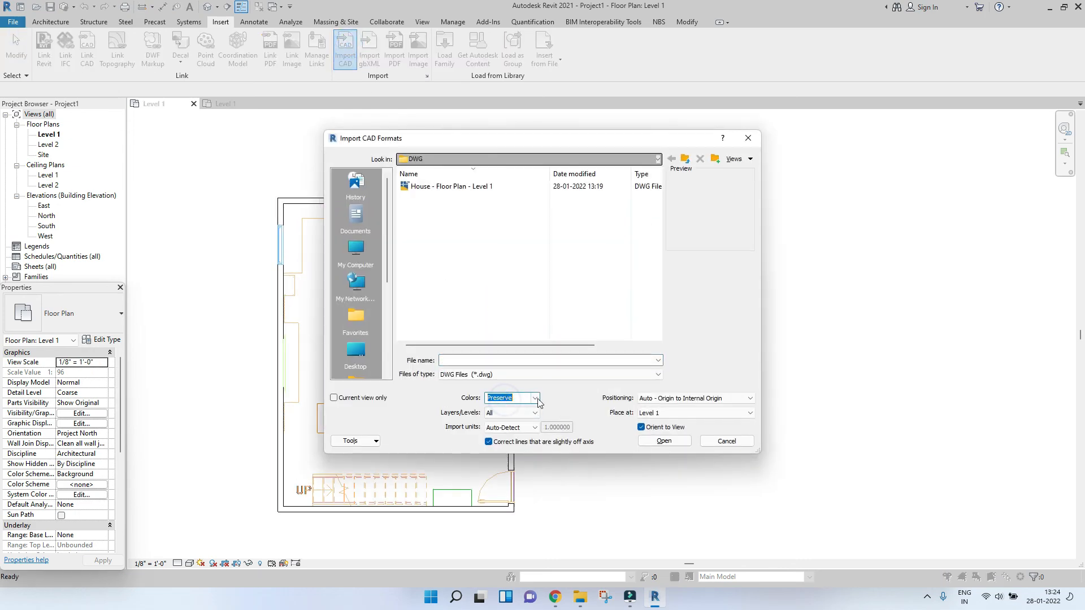
pyautogui.click(497, 187)
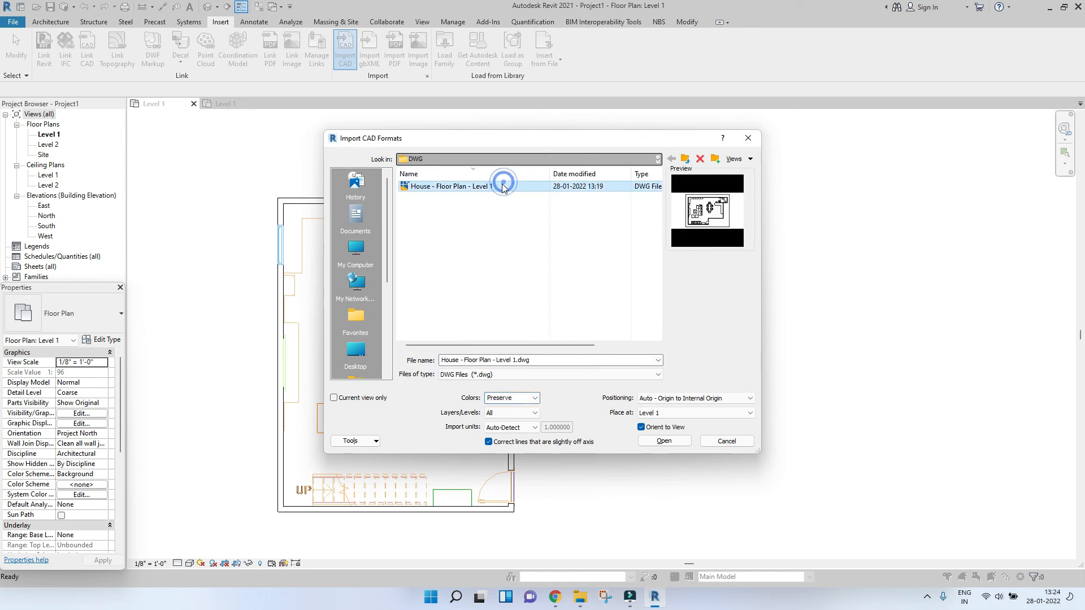
pyautogui.click(535, 398)
pyautogui.click(511, 424)
pyautogui.click(664, 441)
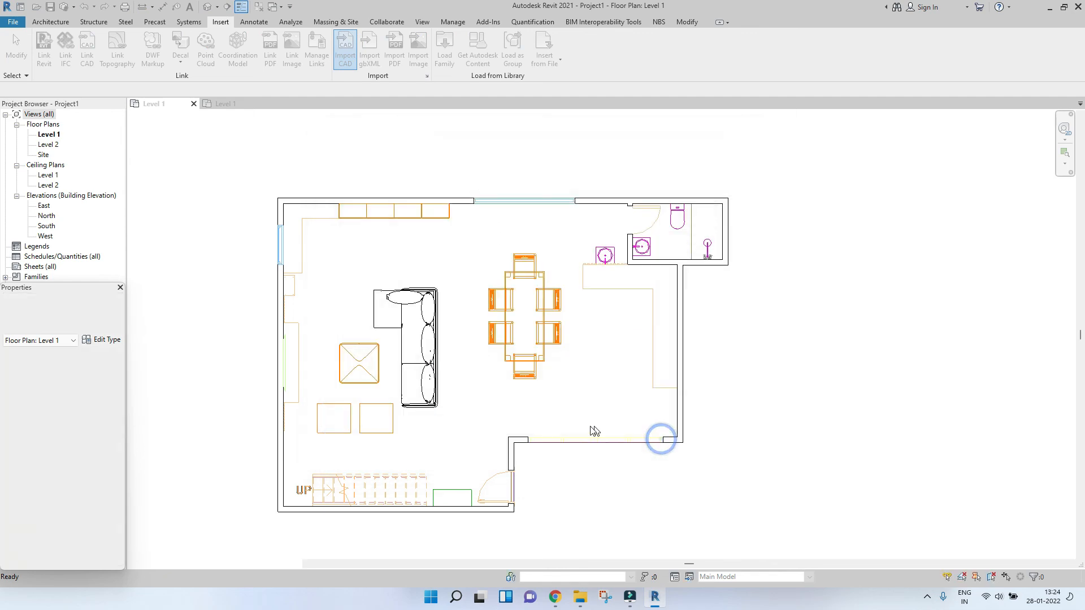
pyautogui.scroll(-2, 508, 286)
pyautogui.scroll(2, 546, 289)
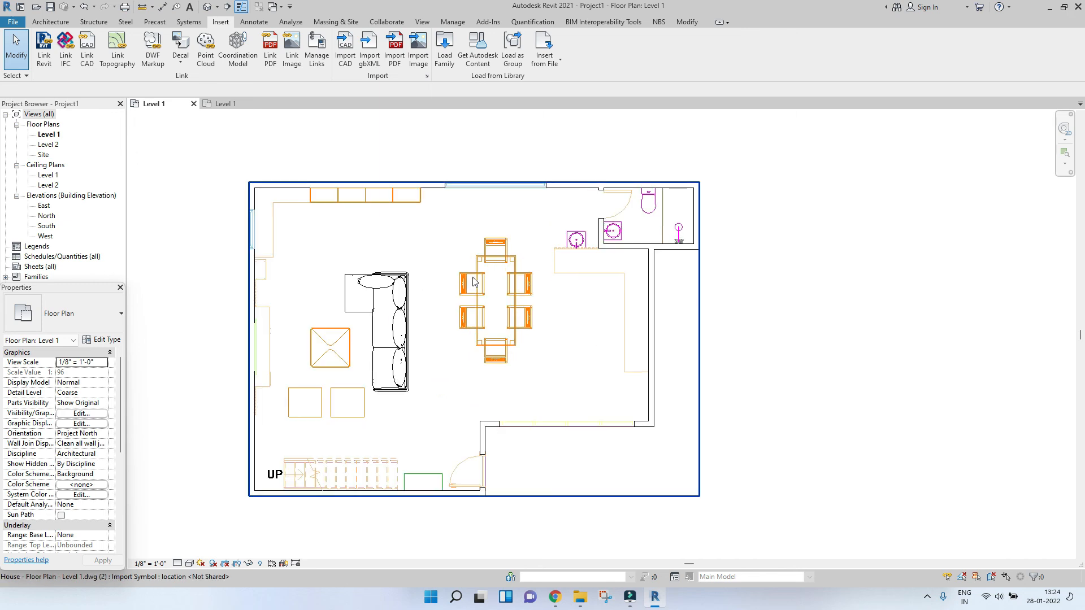
# Unpin the newly imported black-and-white plan and move it clear of the coloured plan, to its right
pyautogui.click(474, 274)
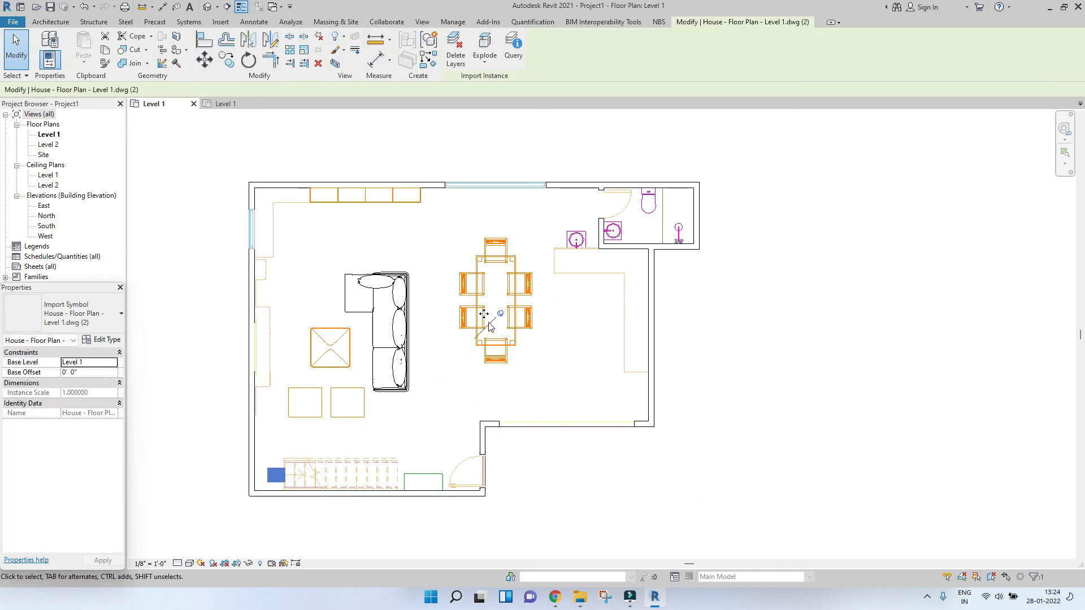
pyautogui.scroll(-2, 505, 255)
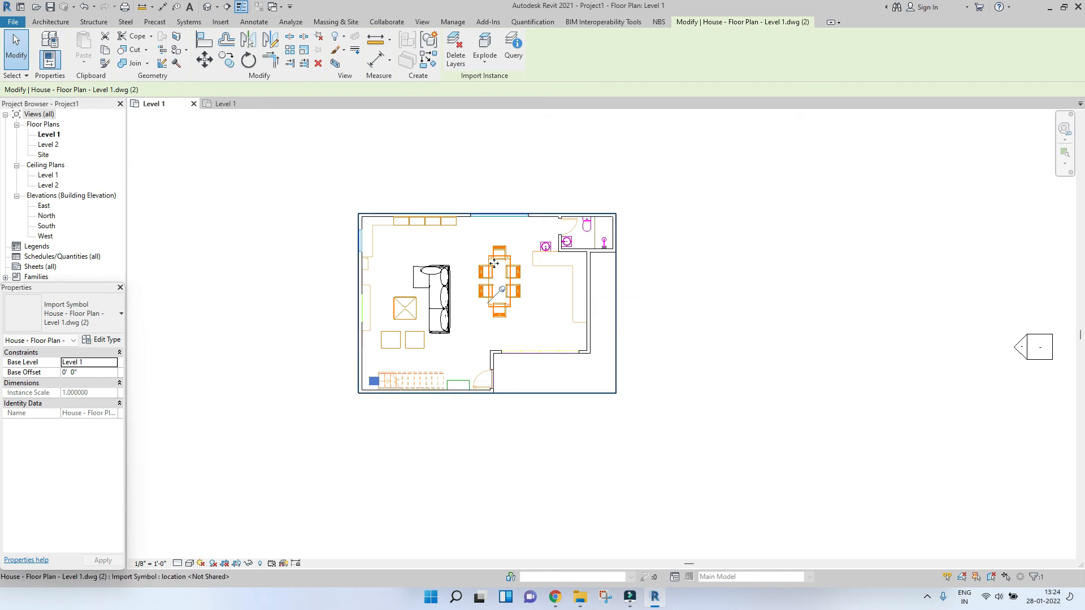
pyautogui.scroll(2, 511, 277)
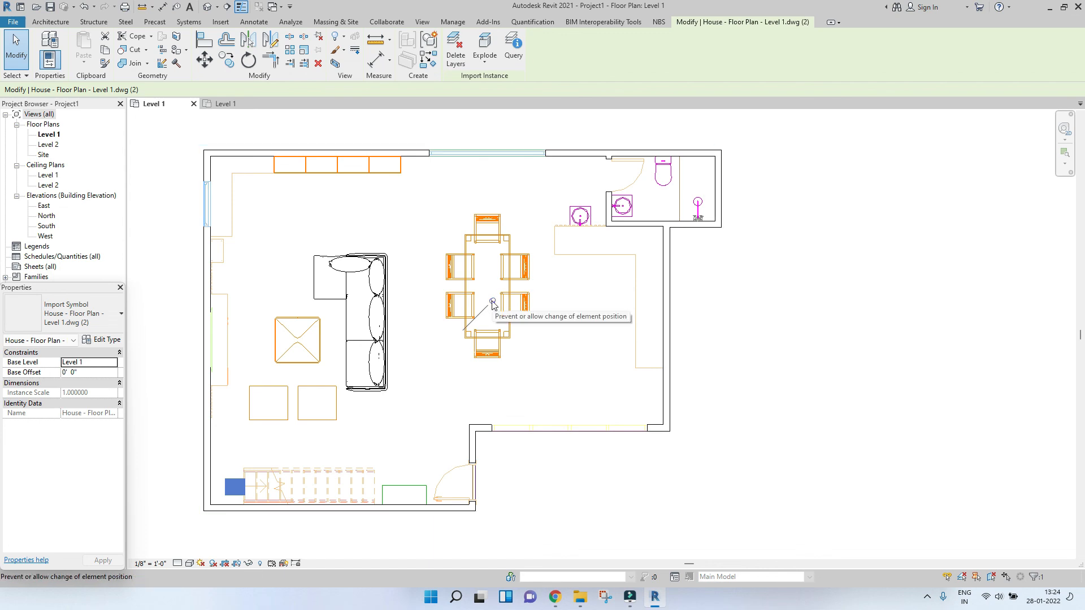
pyautogui.scroll(-2, 494, 300)
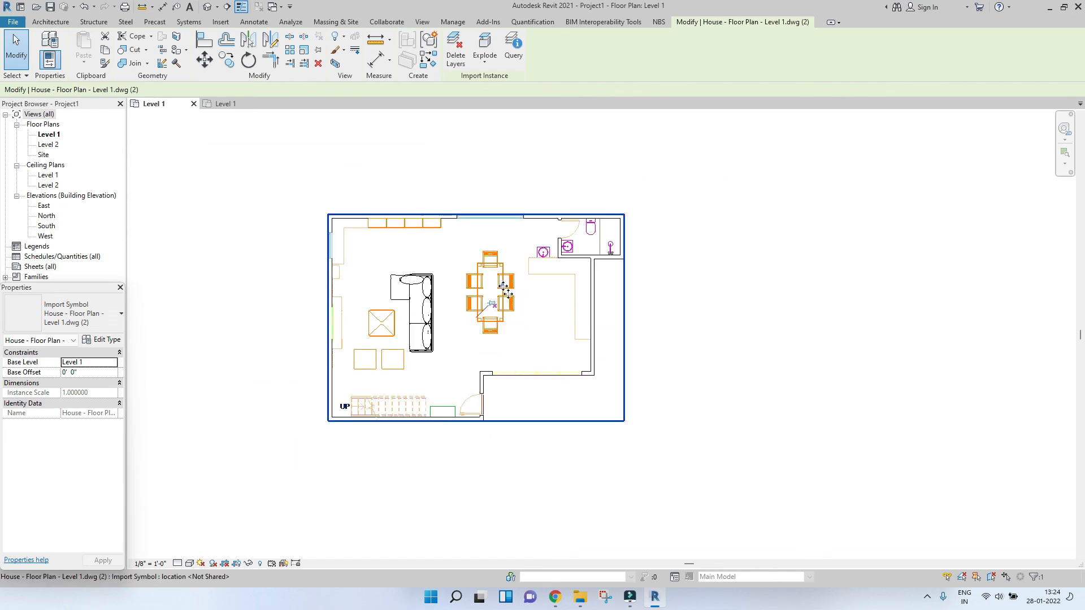
pyautogui.moveTo(508, 294); pyautogui.dragTo(795, 286)
pyautogui.moveTo(808, 286); pyautogui.dragTo(659, 294, button='middle')
pyautogui.press('Escape')
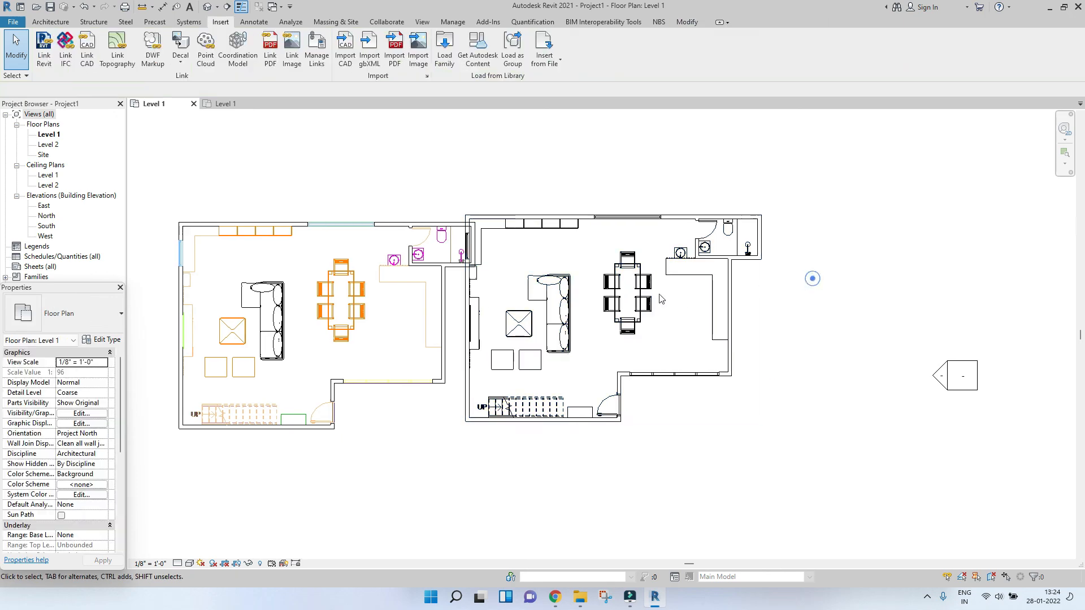
pyautogui.click(660, 298)
pyautogui.scroll(2, 566, 215)
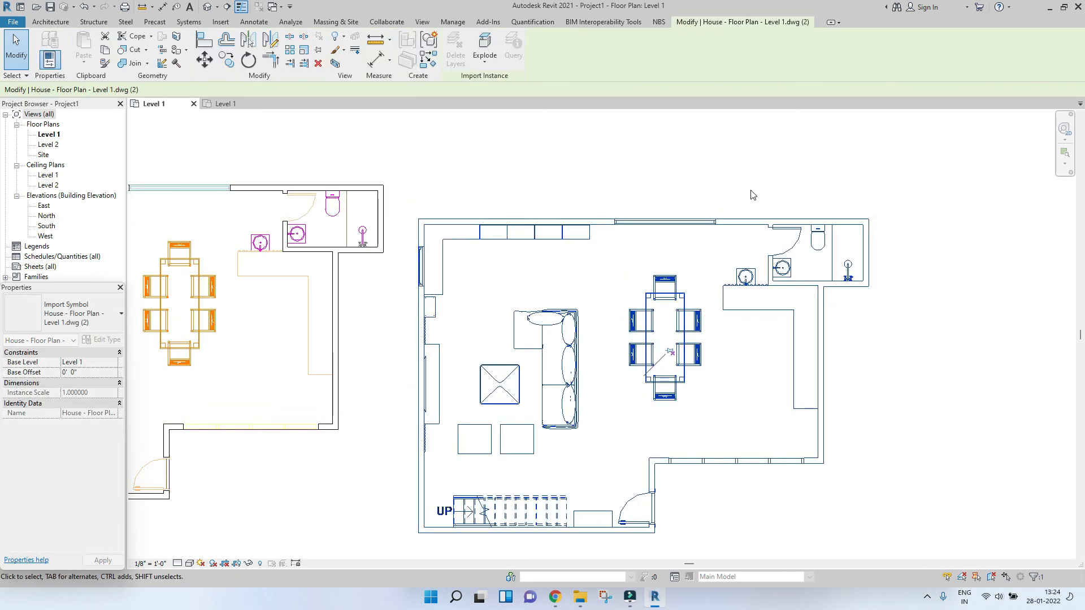
pyautogui.click(751, 195)
# Move the black-and-white plan upward so that its upper wall lines up with the coloured plan's upper wall
pyautogui.scroll(5, 650, 294)
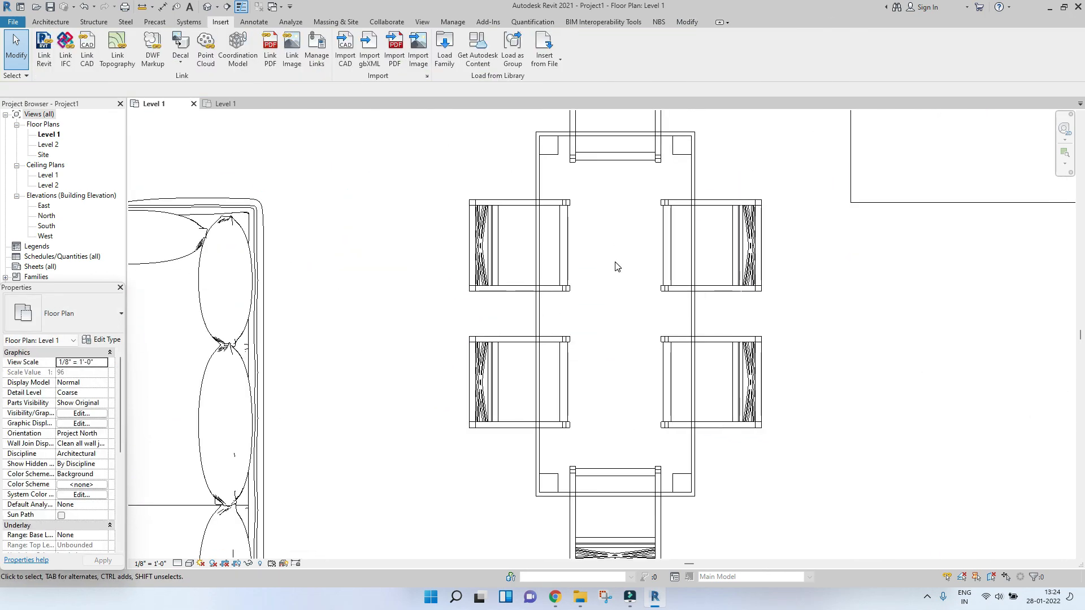
pyautogui.scroll(-6, 617, 266)
pyautogui.moveTo(616, 338); pyautogui.dragTo(780, 344, button='middle')
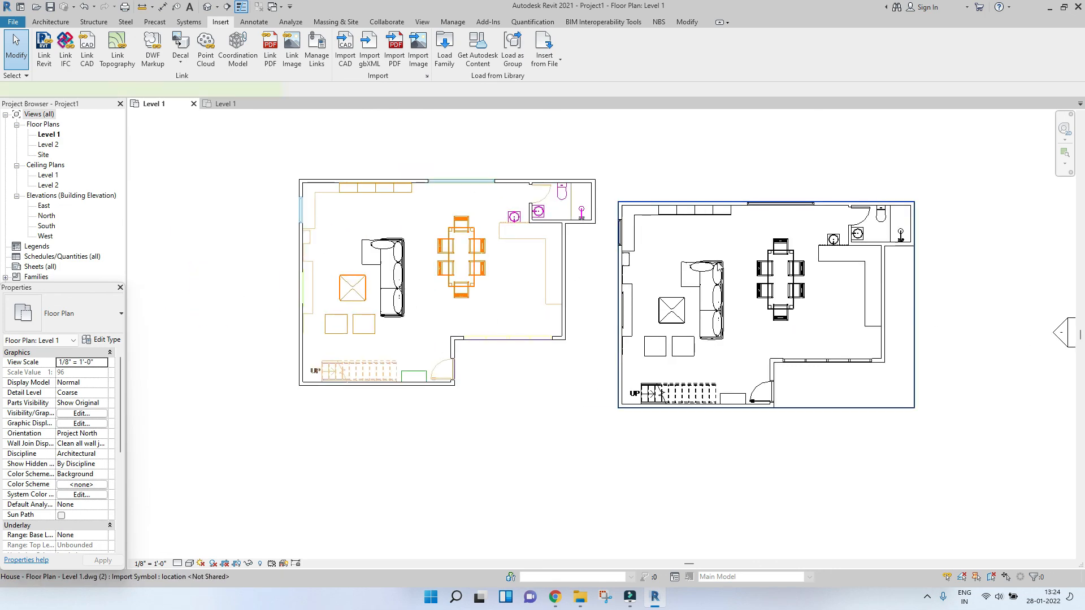
pyautogui.click(717, 264)
pyautogui.scroll(-4, 520, 272)
pyautogui.scroll(4, 567, 279)
pyautogui.scroll(-1, 615, 208)
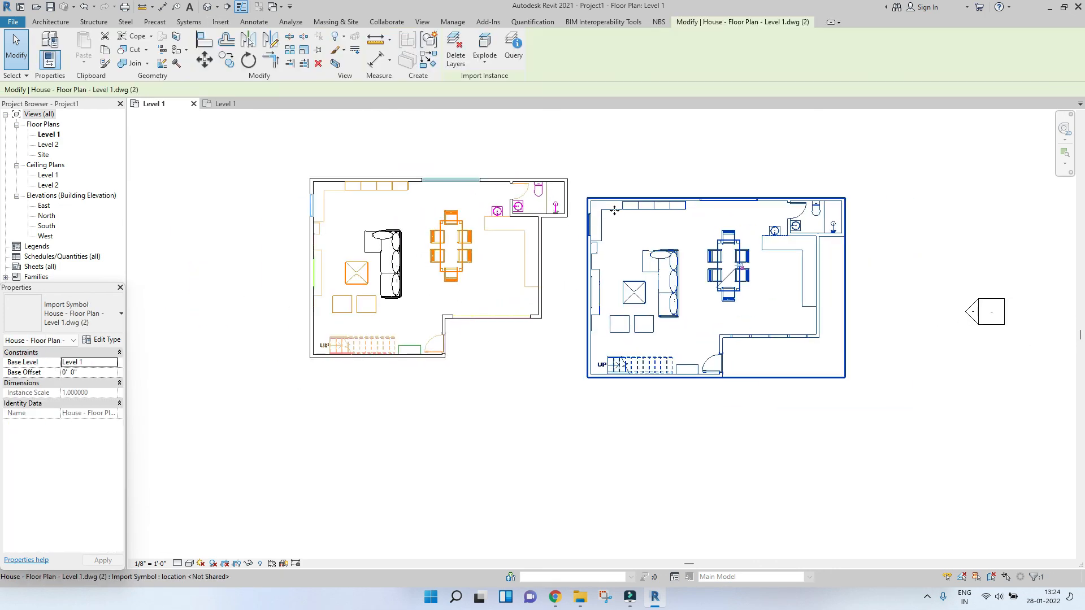
pyautogui.moveTo(616, 214); pyautogui.dragTo(609, 260, button='middle')
pyautogui.moveTo(609, 259); pyautogui.dragTo(610, 239)
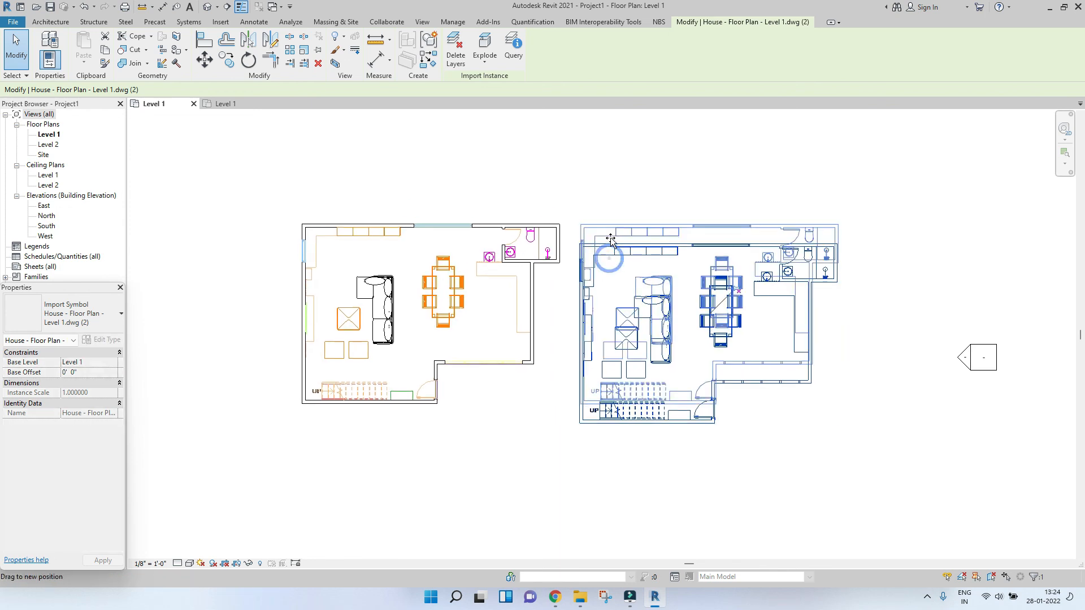
pyautogui.click(636, 181)
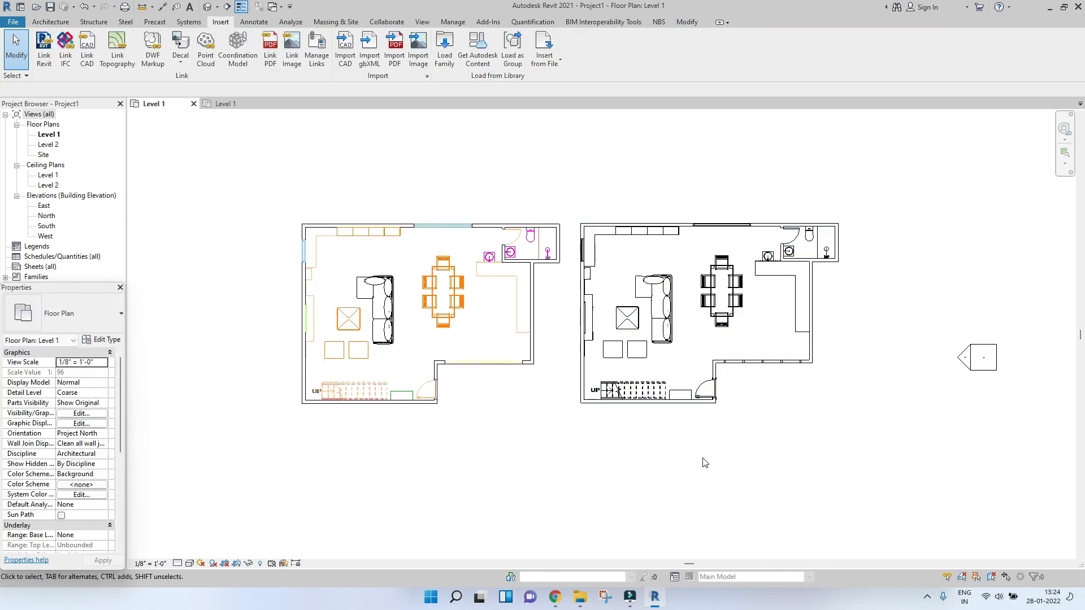